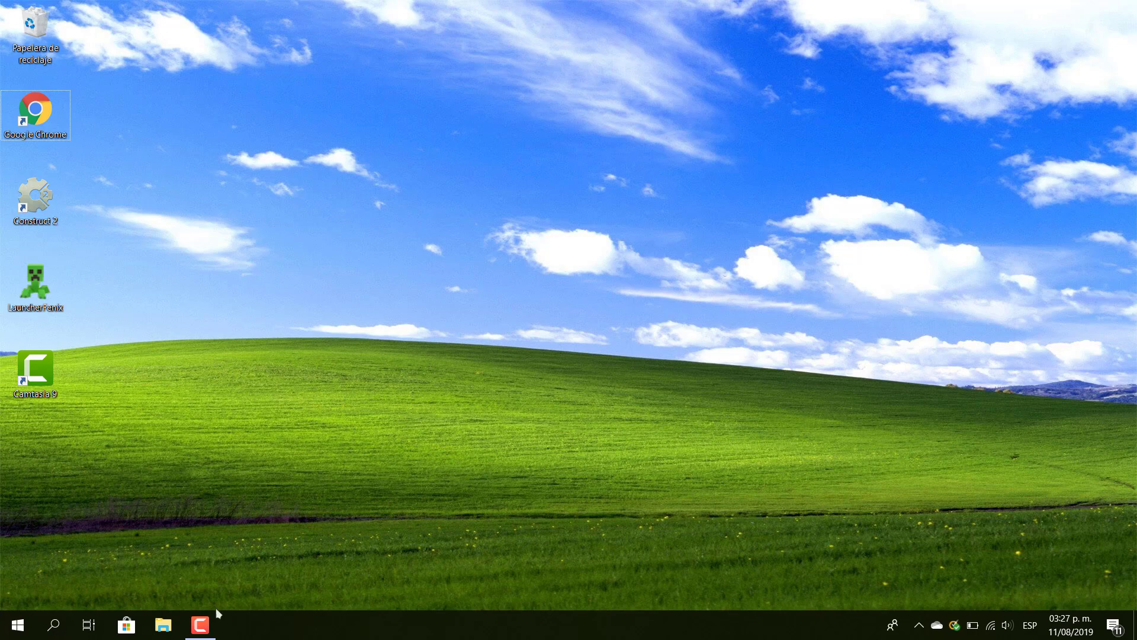
pyautogui.click(201, 623)
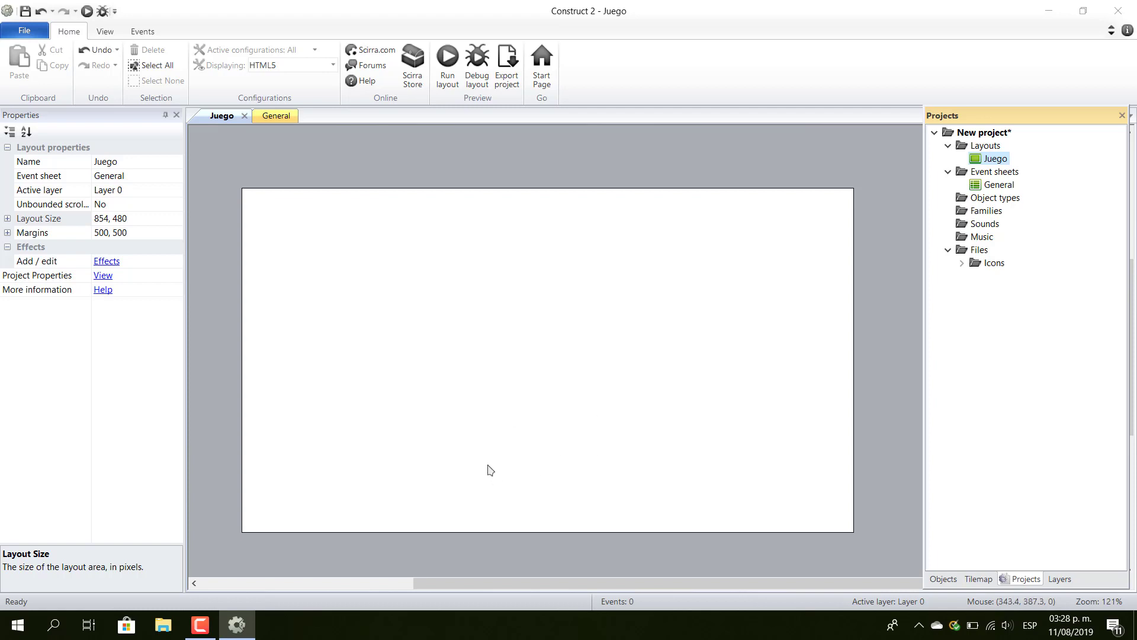
# - Insert a Sprite object named Jugador1 and place it in the lower-left part of the Juego layout
pyautogui.doubleClick(380, 377)
pyautogui.scroll(-3, 757, 225)
pyautogui.click(666, 248)
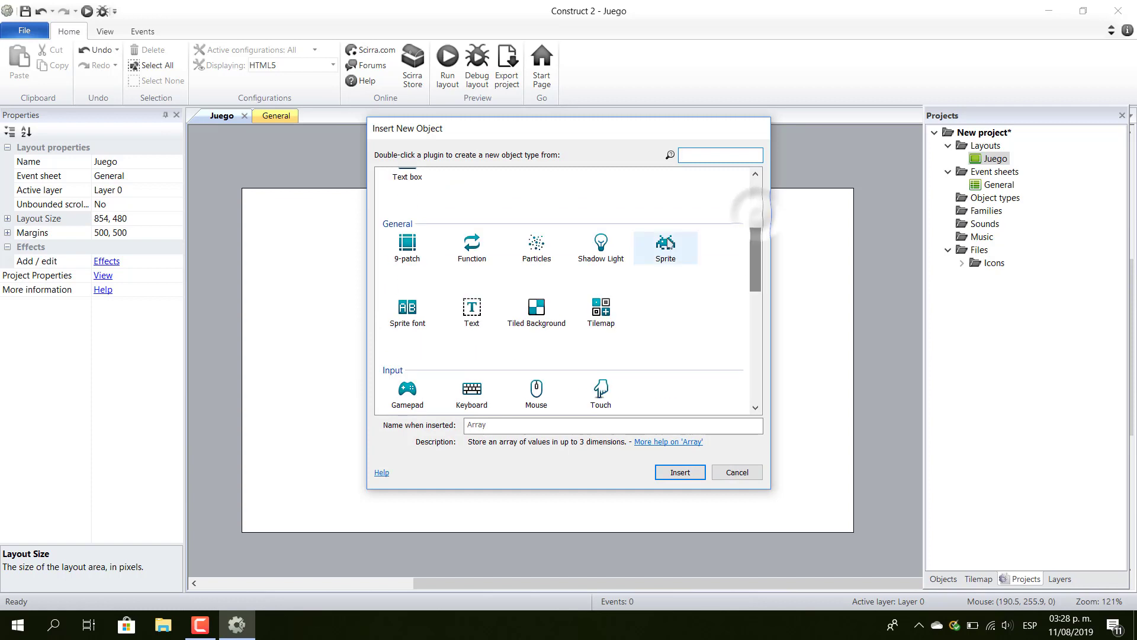
pyautogui.click(496, 424)
pyautogui.press('capslock')
pyautogui.write('J')
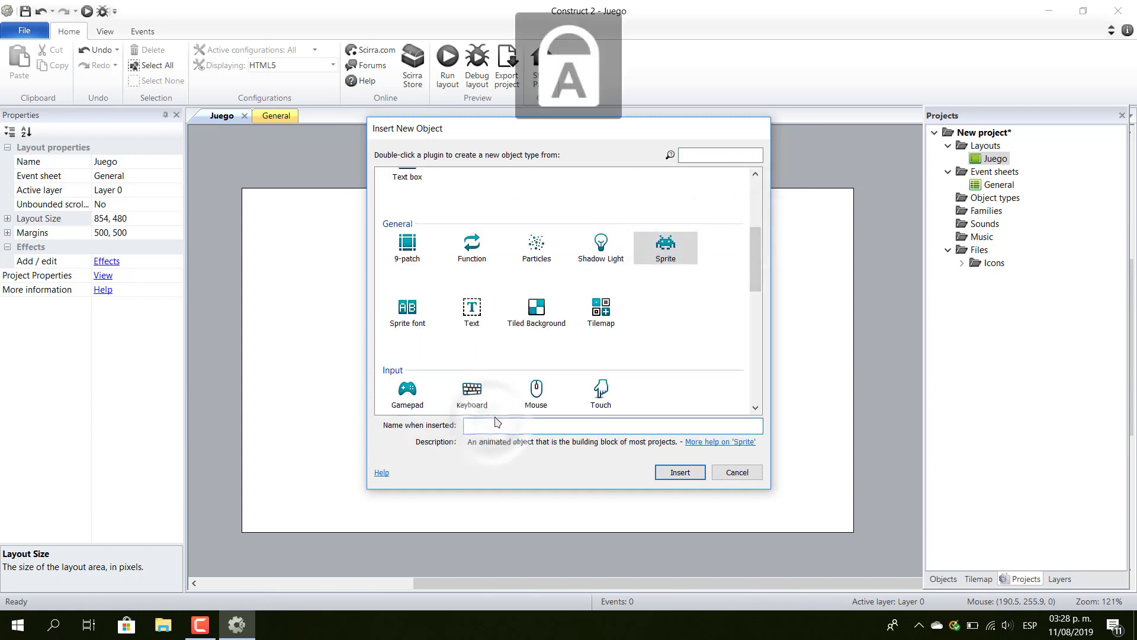
pyautogui.press('capslock')
pyautogui.write('ugador')
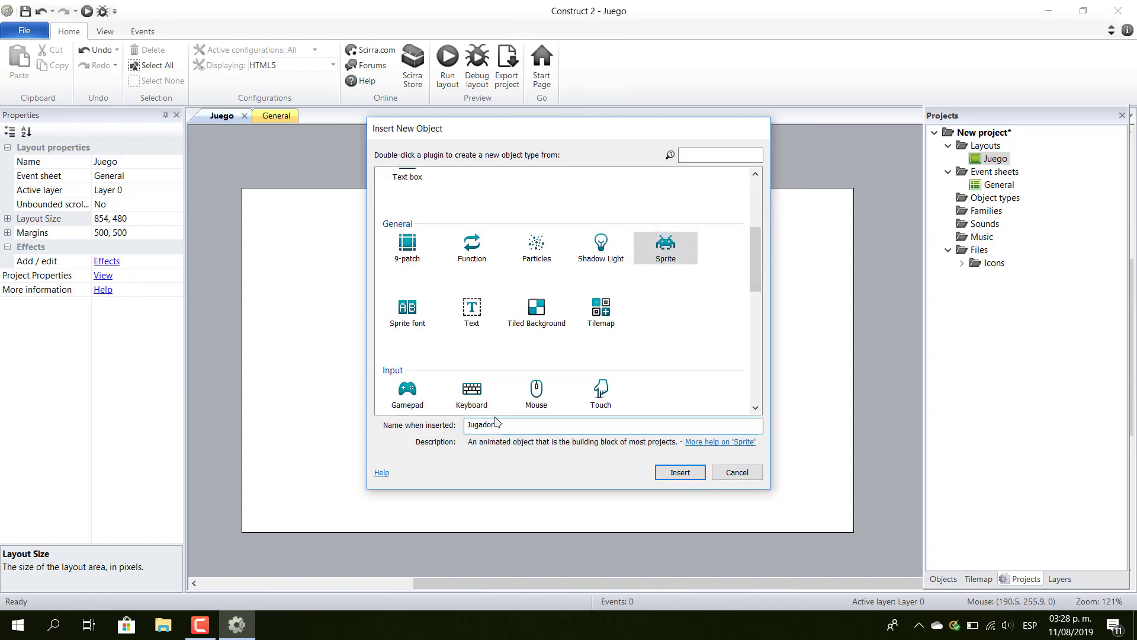
pyautogui.press('Return')
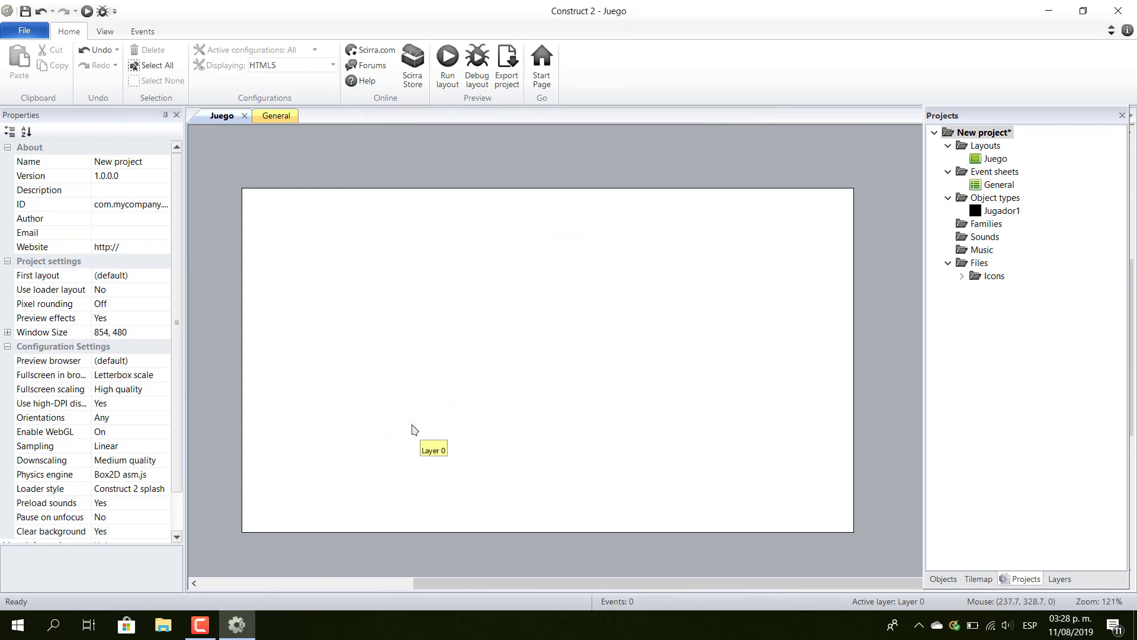
pyautogui.click(413, 424)
pyautogui.click(408, 363)
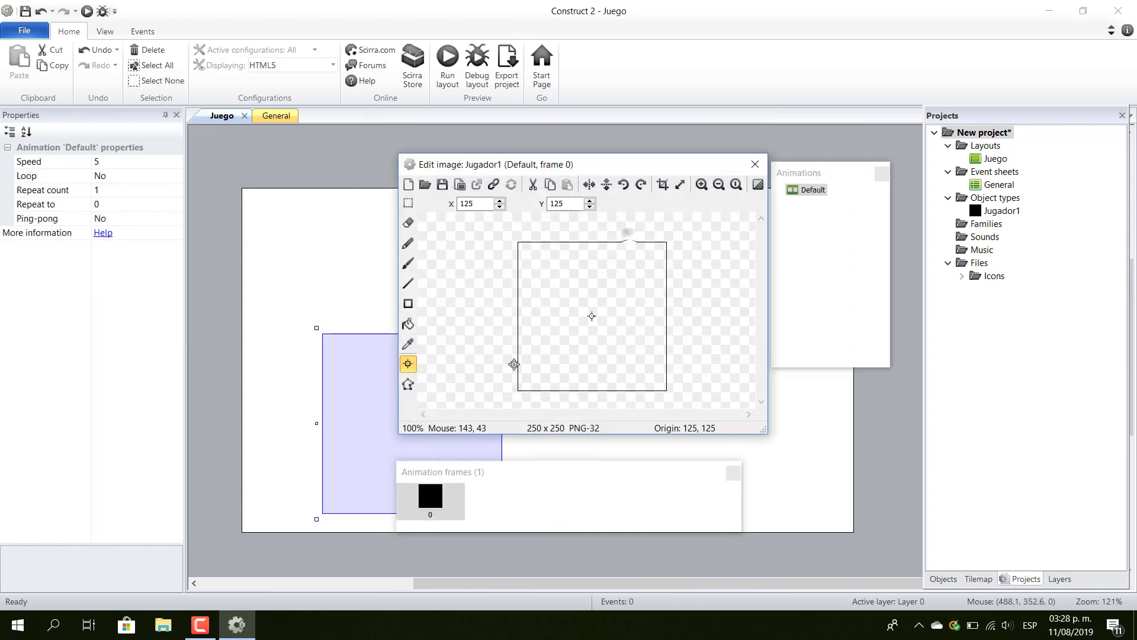
pyautogui.click(200, 625)
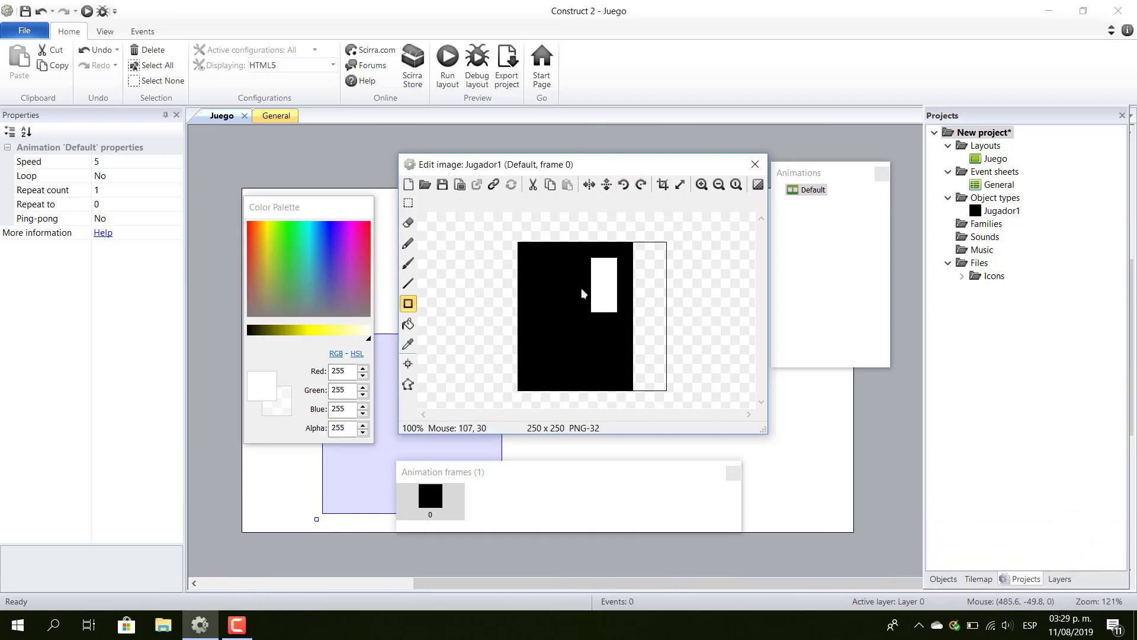
# - Duplicate the last animation frame and draw a black horizontal bar on frame 1 from the body to the canvas's right edge
pyautogui.rightClick(490, 494)
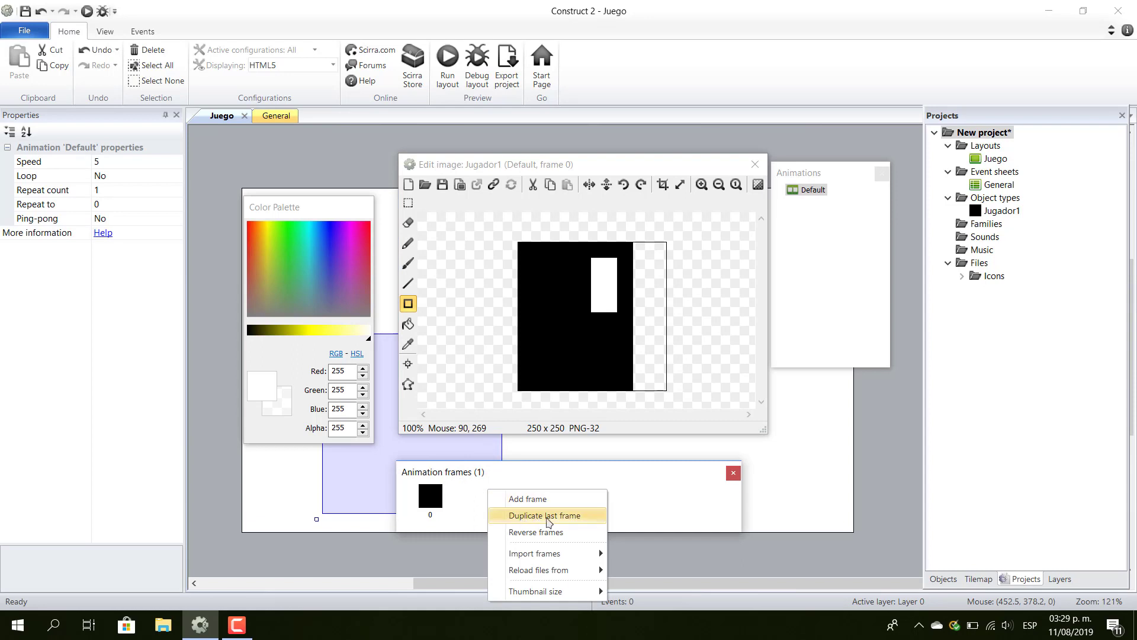
pyautogui.click(549, 516)
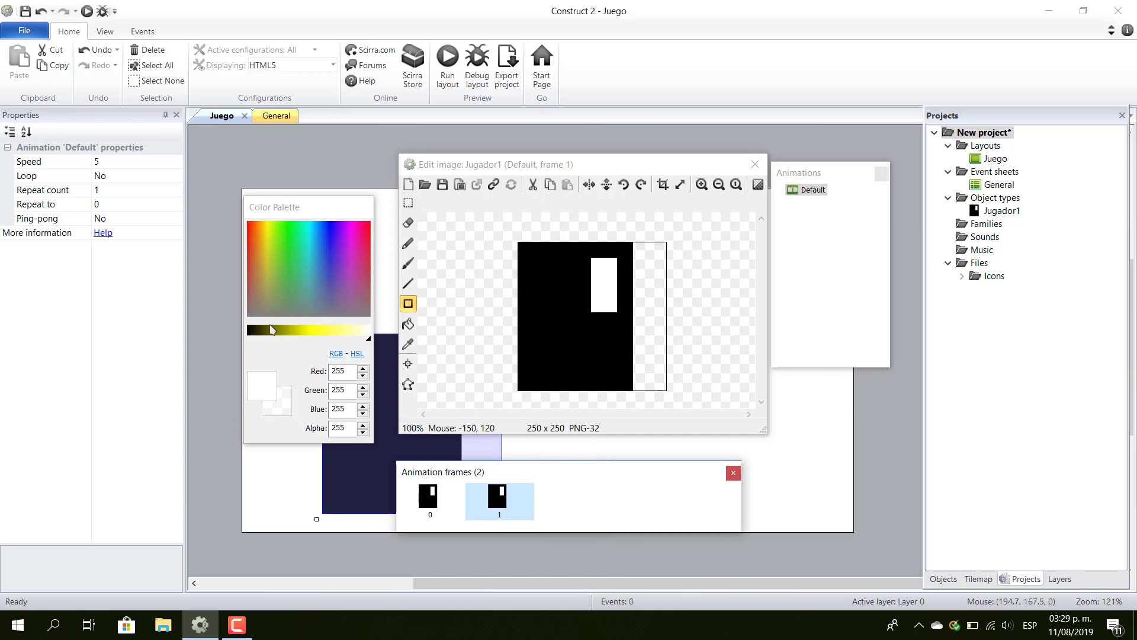
pyautogui.moveTo(271, 329); pyautogui.dragTo(247, 330)
pyautogui.moveTo(590, 332); pyautogui.dragTo(697, 355)
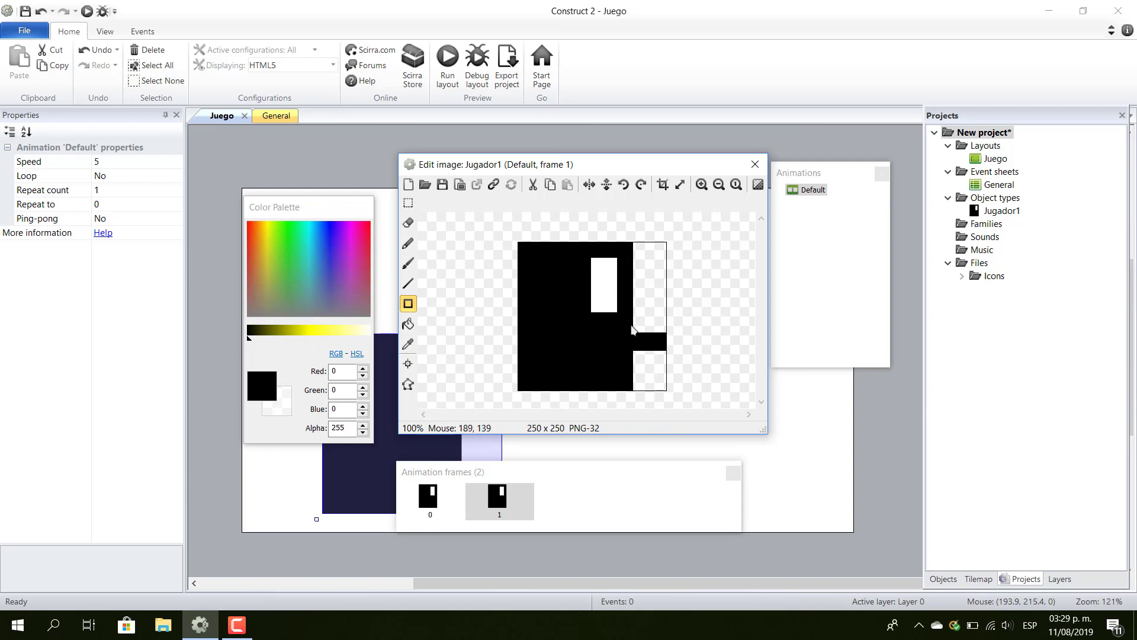
pyautogui.moveTo(644, 331); pyautogui.dragTo(657, 336)
# - Set the Default animation's speed to 0
pyautogui.doubleClick(810, 190)
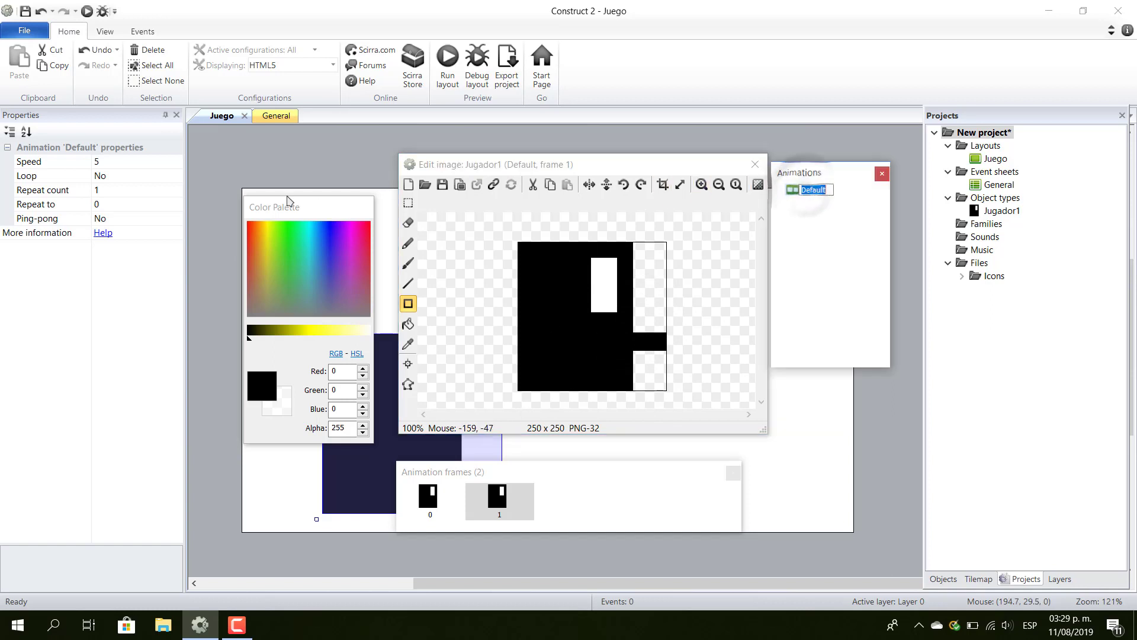
pyautogui.click(132, 163)
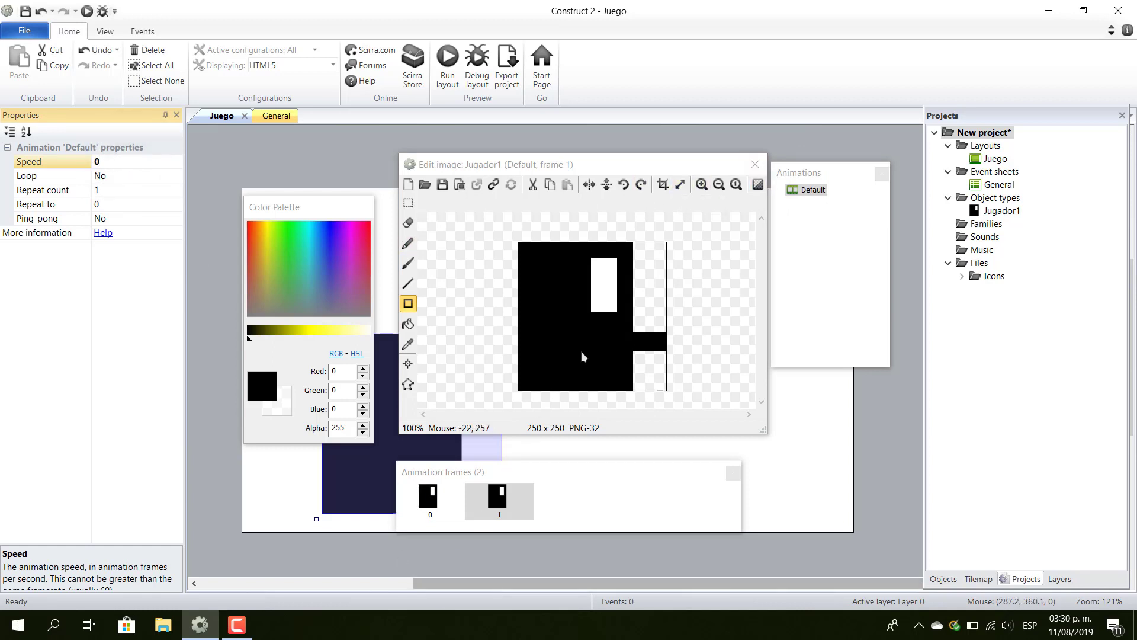
# - Resize the image canvas of frames 1 and 0 to 32 x 32 pixels with the Stretch option
pyautogui.click(681, 184)
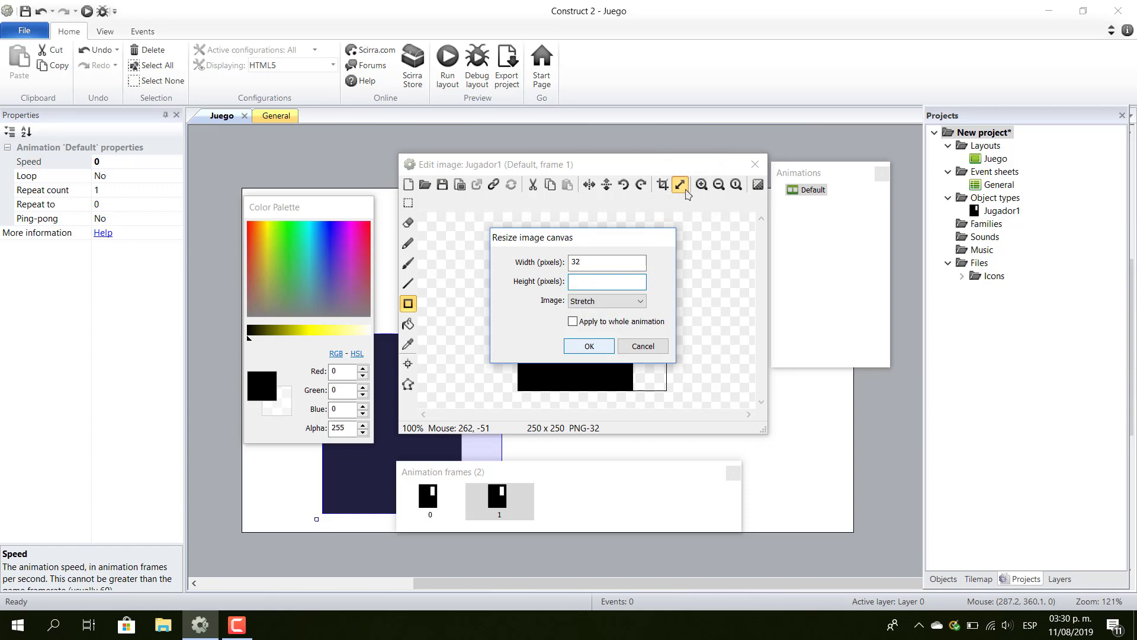
pyautogui.press('Return')
pyautogui.click(428, 498)
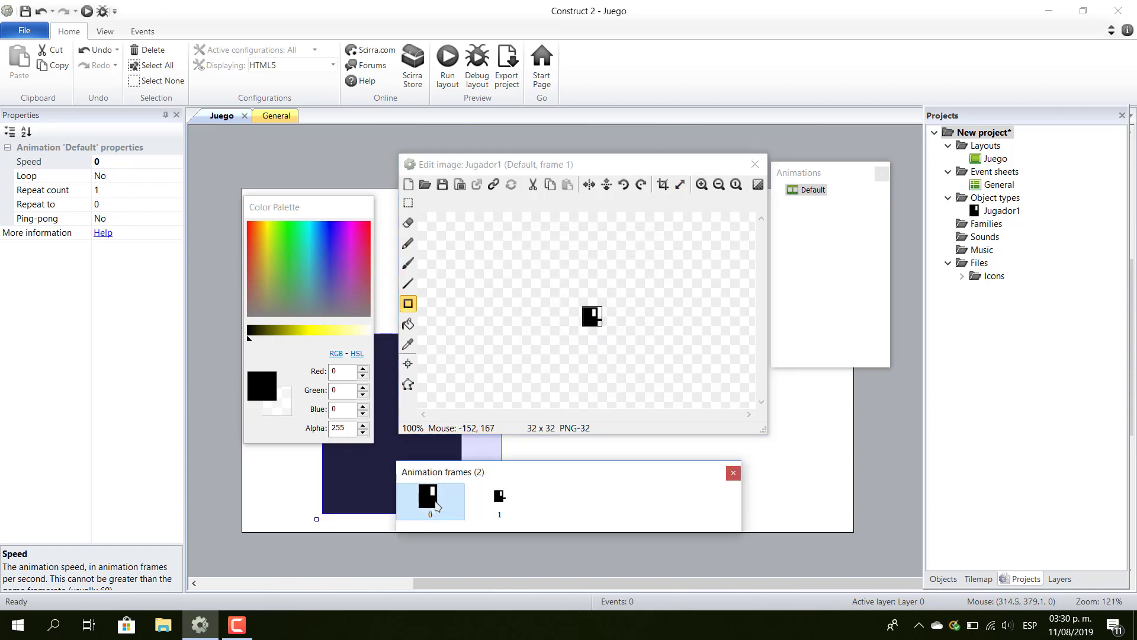
pyautogui.click(680, 184)
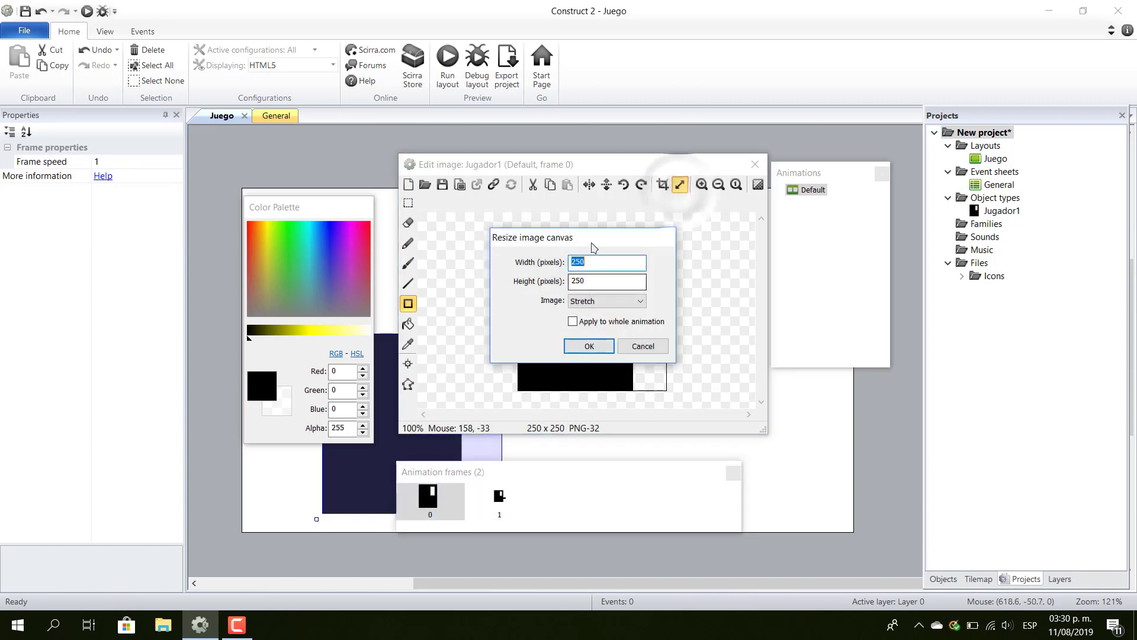
pyautogui.write('3232')
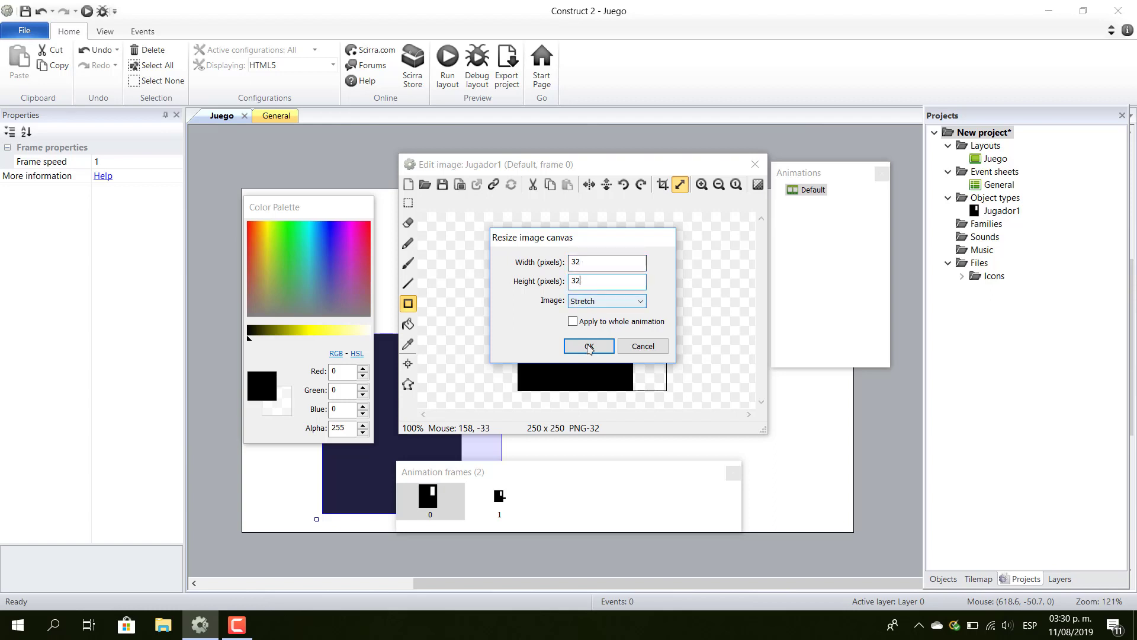
pyautogui.click(587, 347)
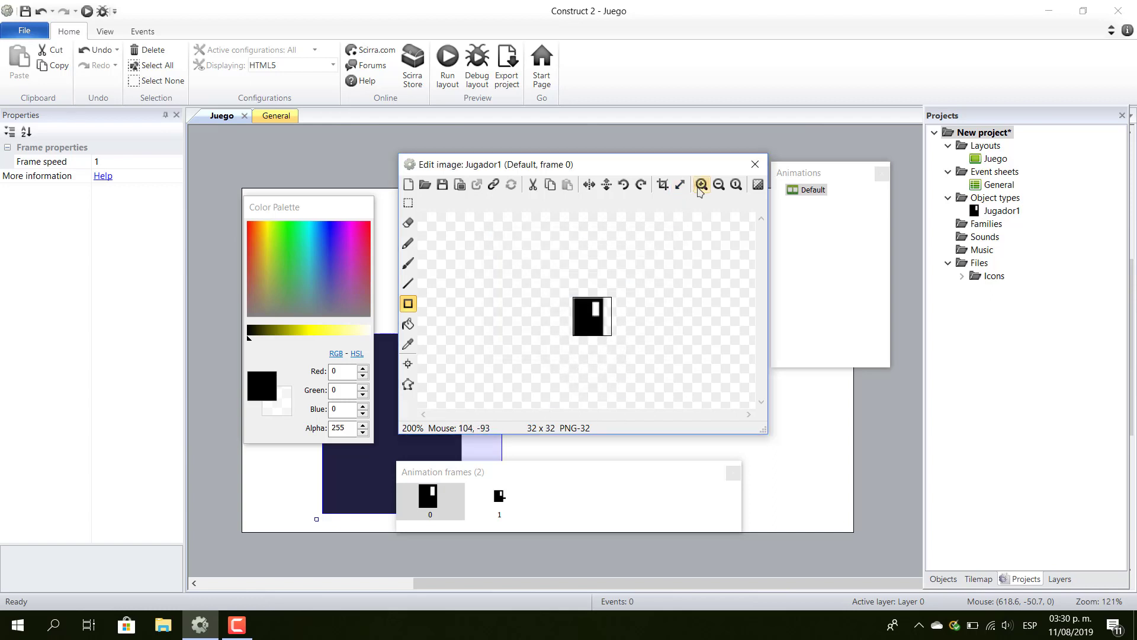
# - Check the origin point on frames 0 and 1 of Jugador1 and dismiss the image points list
pyautogui.click(700, 184)
pyautogui.click(701, 185)
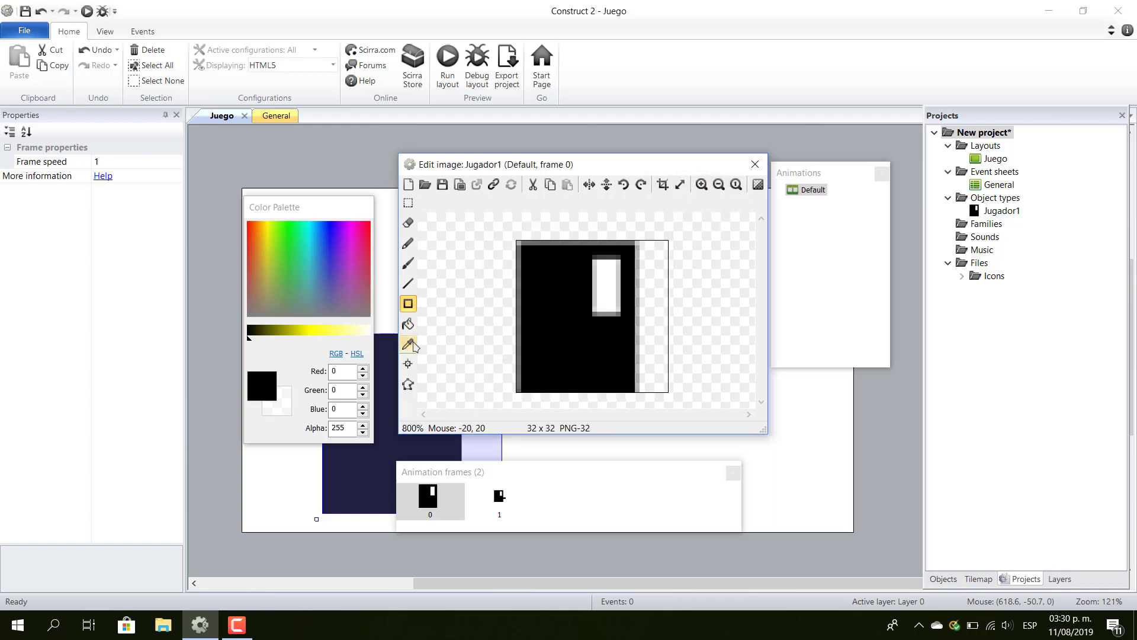
pyautogui.click(408, 364)
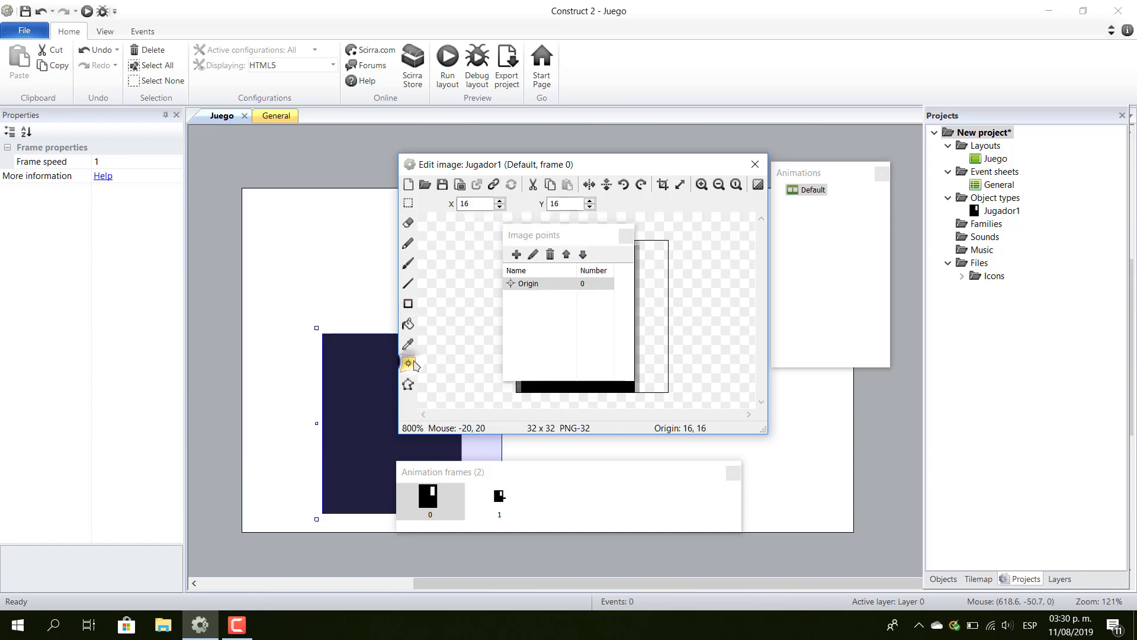
pyautogui.click(624, 237)
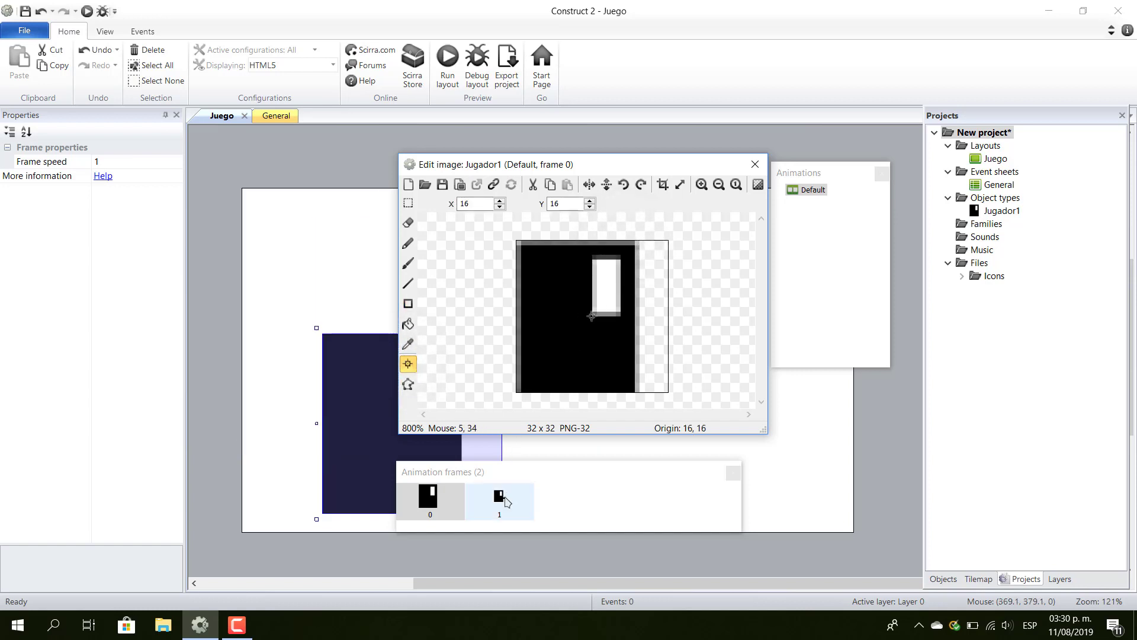
pyautogui.click(499, 496)
pyautogui.click(625, 232)
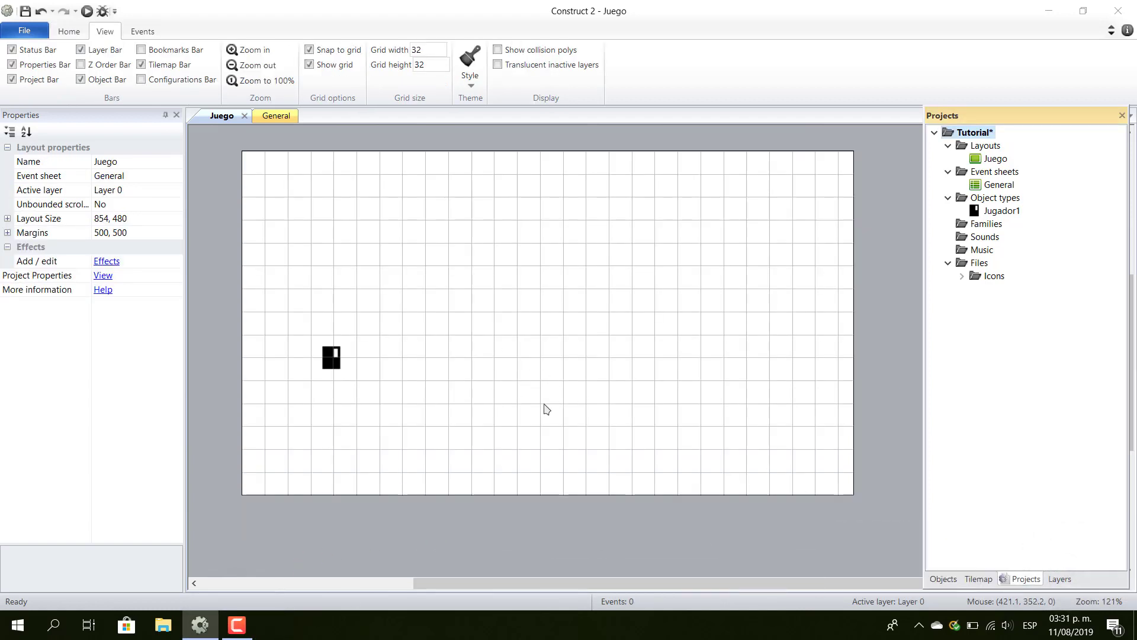
# - Insert a Sprite object named Jugador2 and place it in the right half of the layout
pyautogui.doubleClick(603, 363)
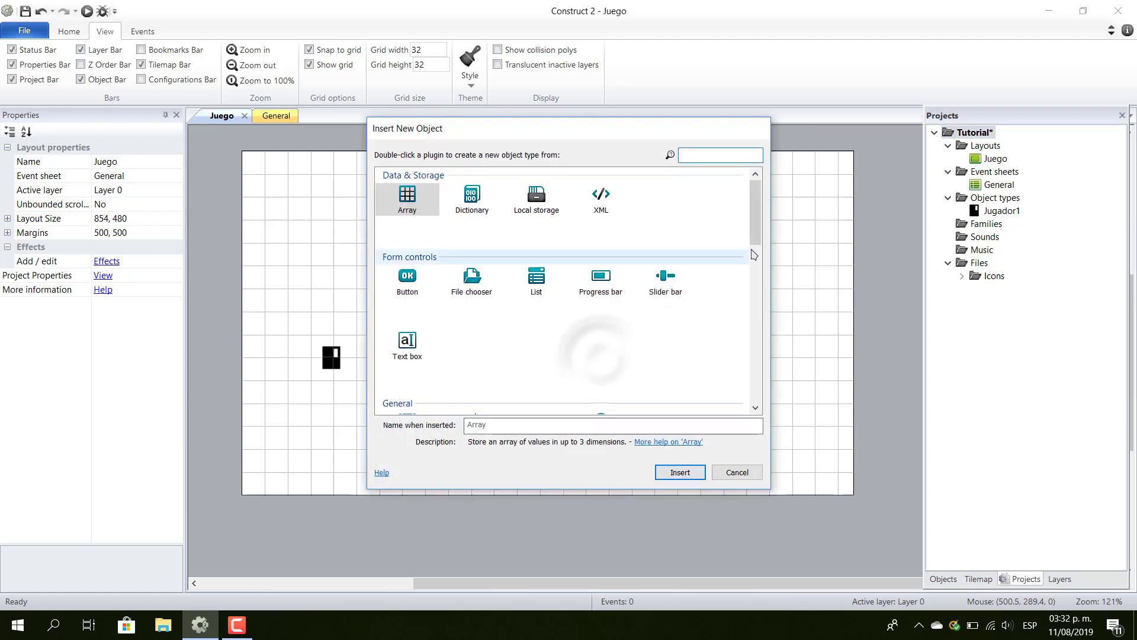
pyautogui.scroll(-2, 755, 267)
pyautogui.click(665, 290)
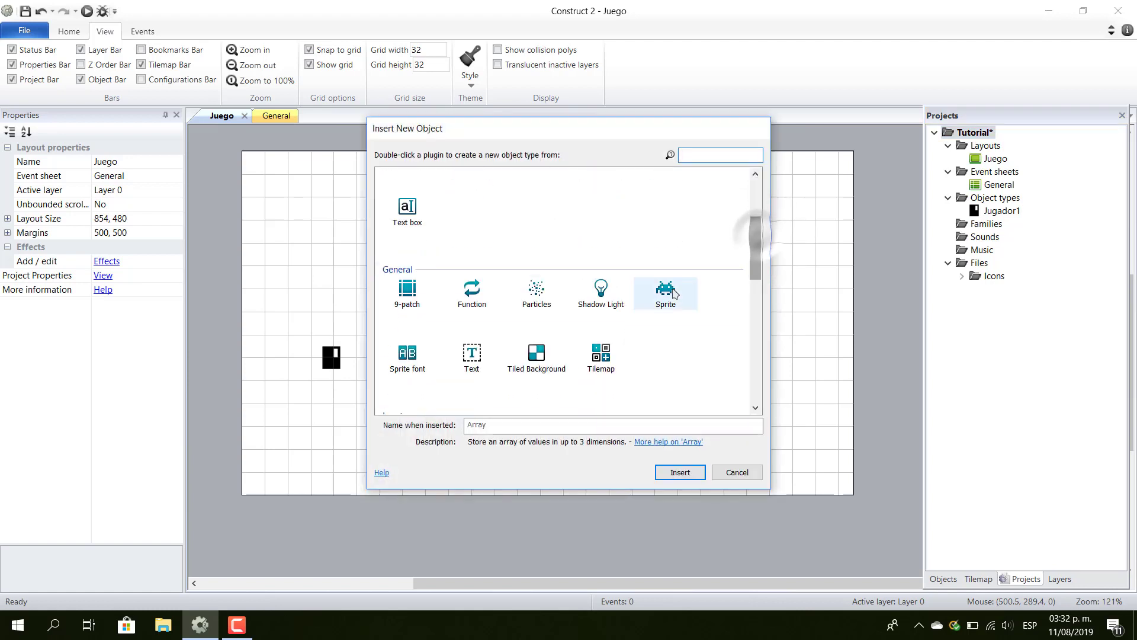
pyautogui.doubleClick(501, 426)
pyautogui.press('capslock')
pyautogui.write('J')
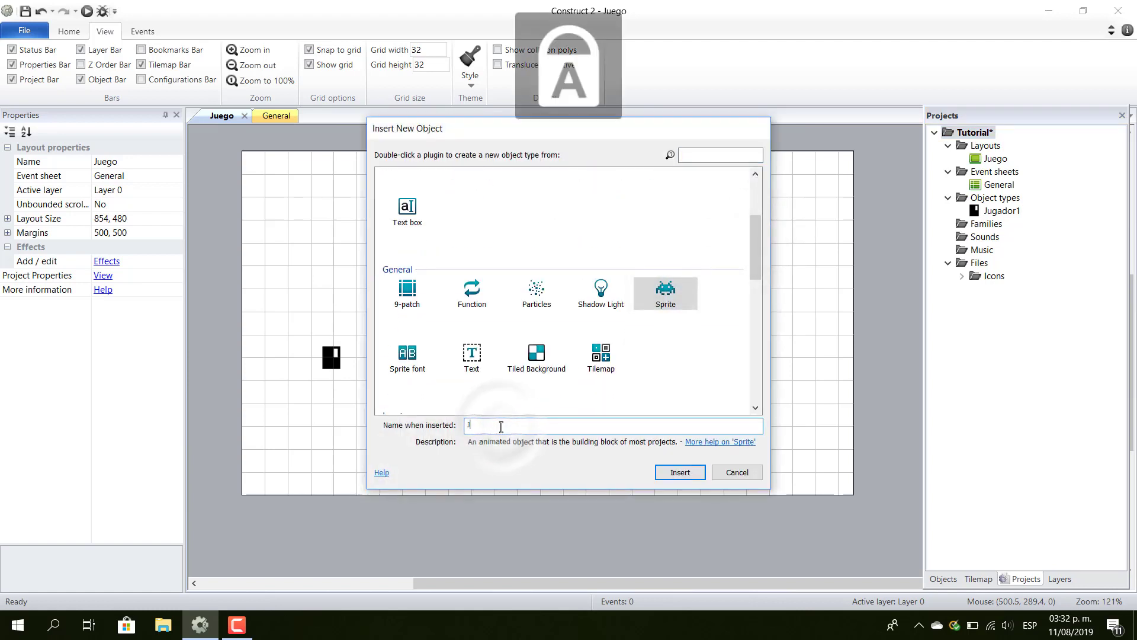
pyautogui.press('capslock')
pyautogui.write('ugador2')
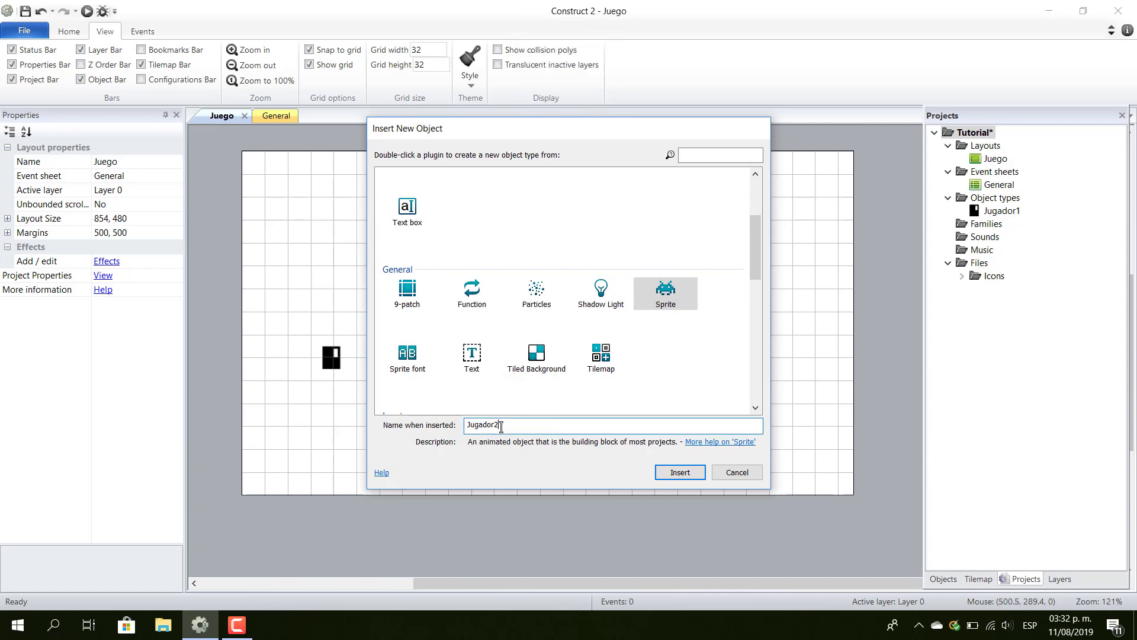
pyautogui.press('Return')
pyautogui.click(651, 376)
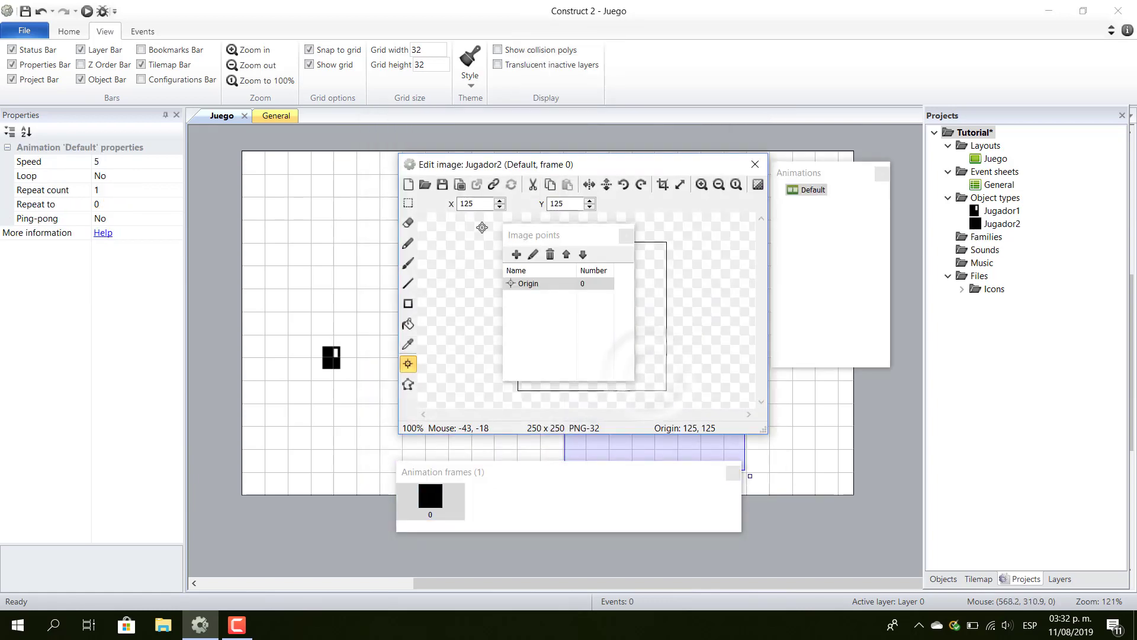
# - Browse from the Sprites folder to the Super Battleground folder for the Jugador2 image
pyautogui.click(622, 237)
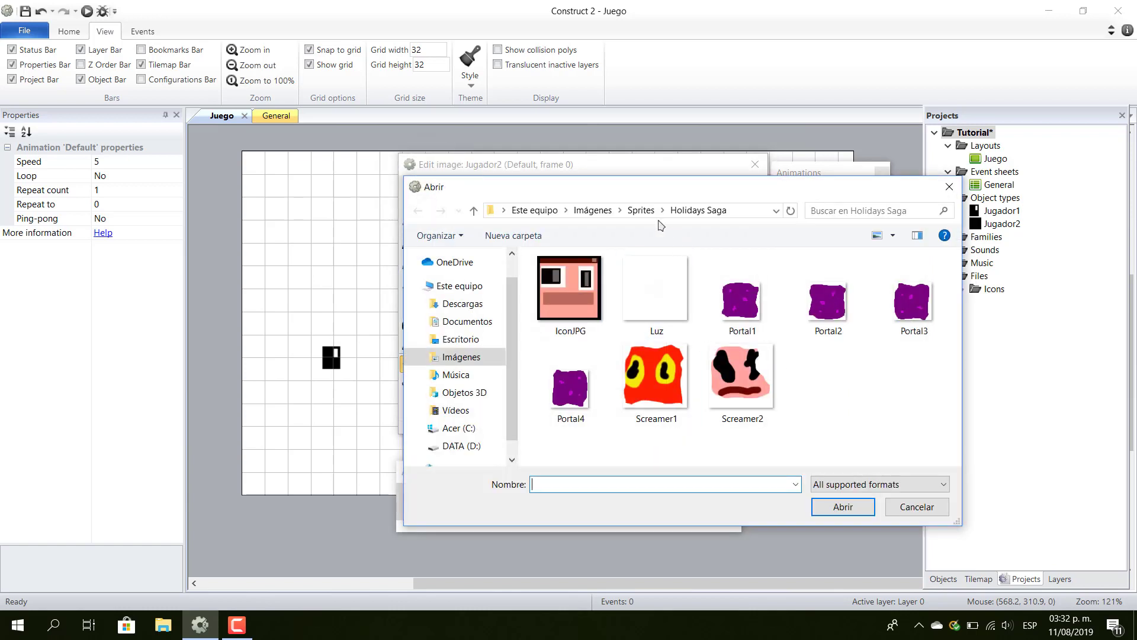
pyautogui.click(640, 210)
pyautogui.doubleClick(820, 290)
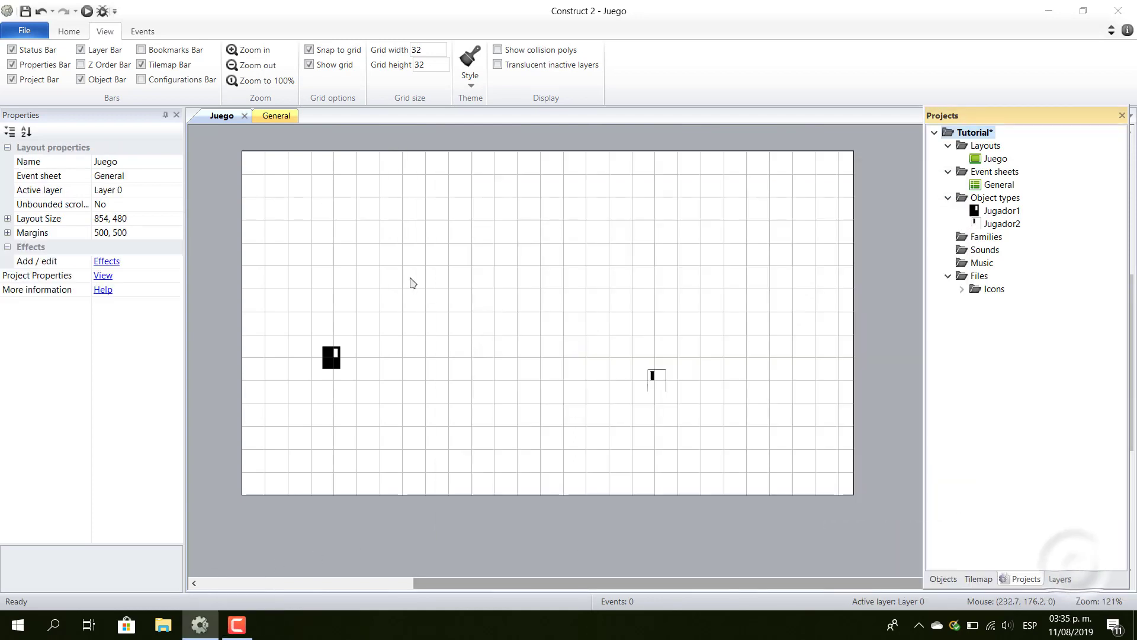
pyautogui.moveTo(658, 379); pyautogui.dragTo(700, 357)
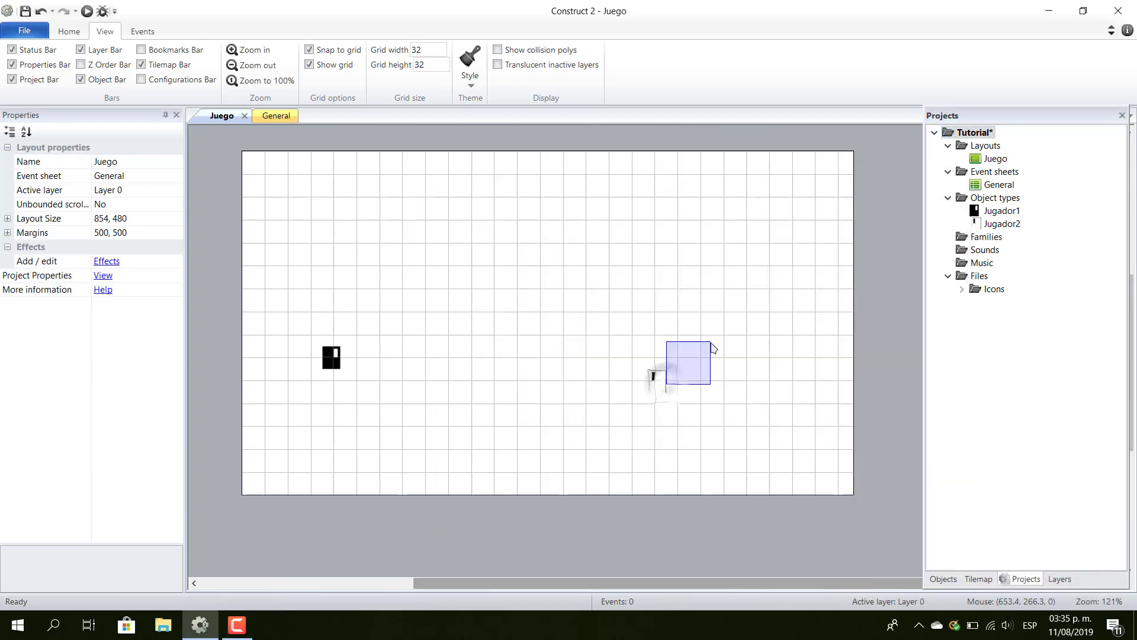
# - Insert a Sprite object named Background and place it near the middle of the layout
pyautogui.doubleClick(544, 358)
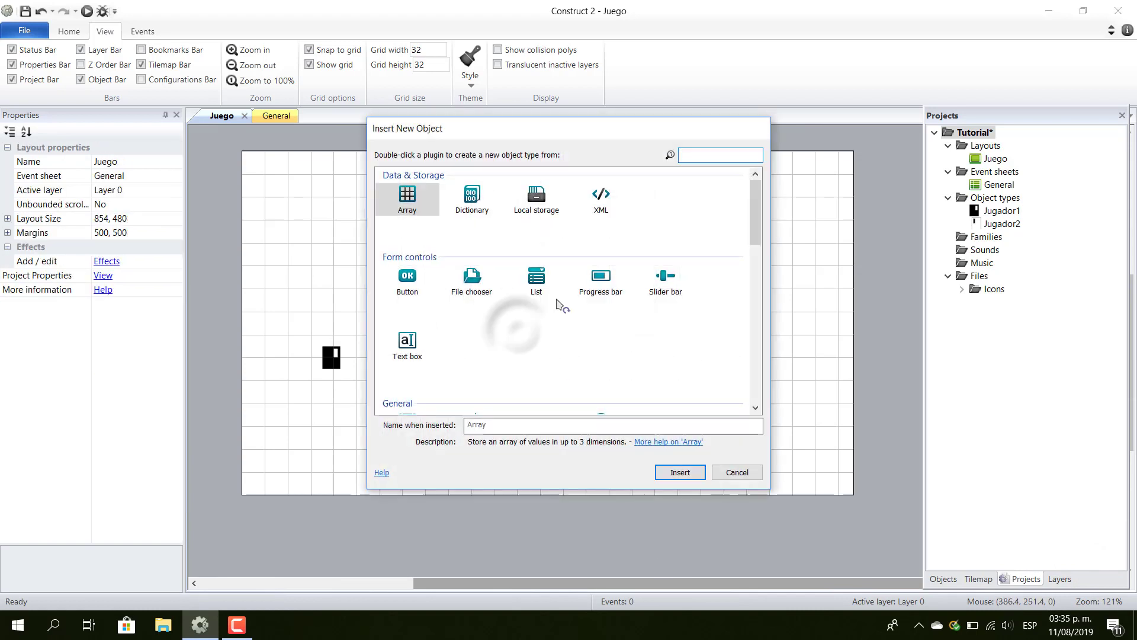
pyautogui.click(755, 240)
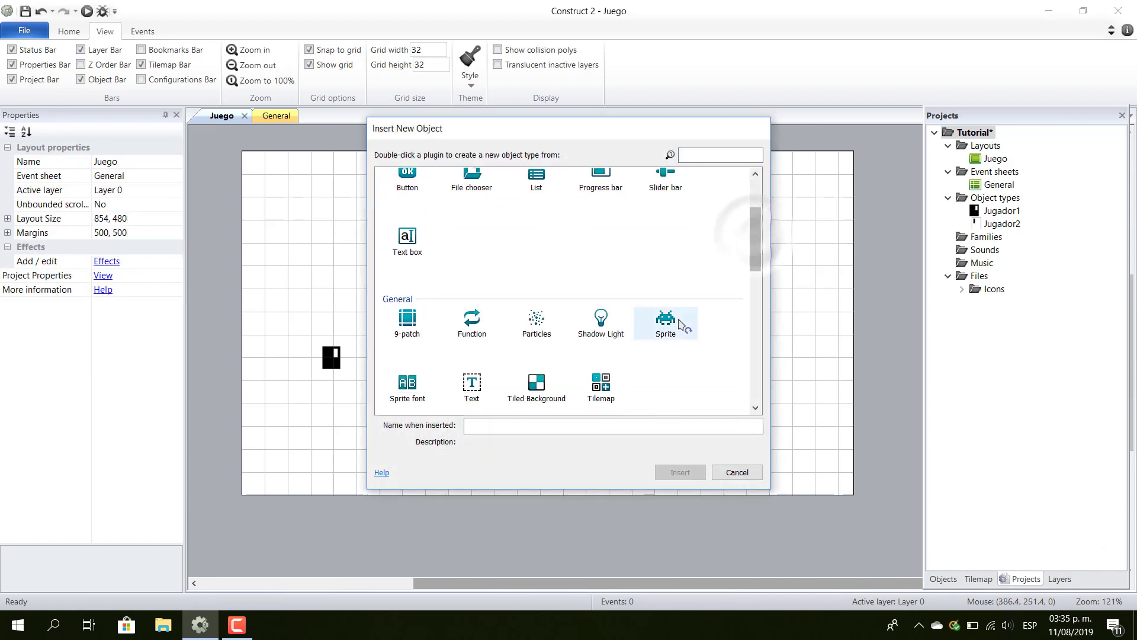
pyautogui.click(665, 323)
pyautogui.click(513, 429)
pyautogui.press('capslock')
pyautogui.write('B')
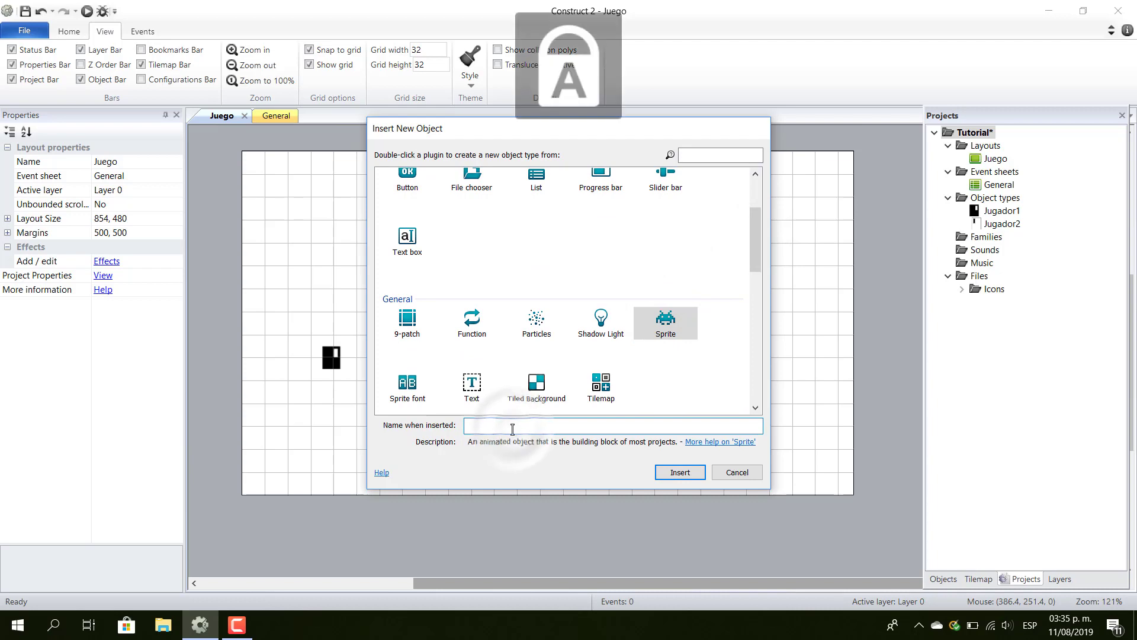
pyautogui.press('capslock')
pyautogui.write('ackgro')
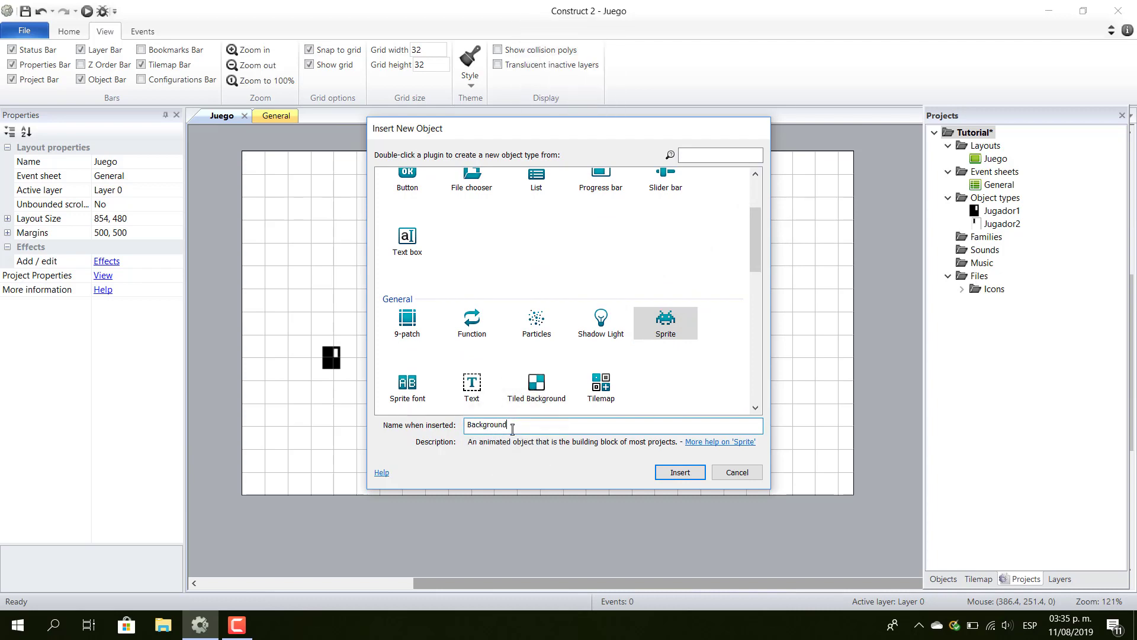
pyautogui.write('und')
pyautogui.press('Return')
pyautogui.click(534, 382)
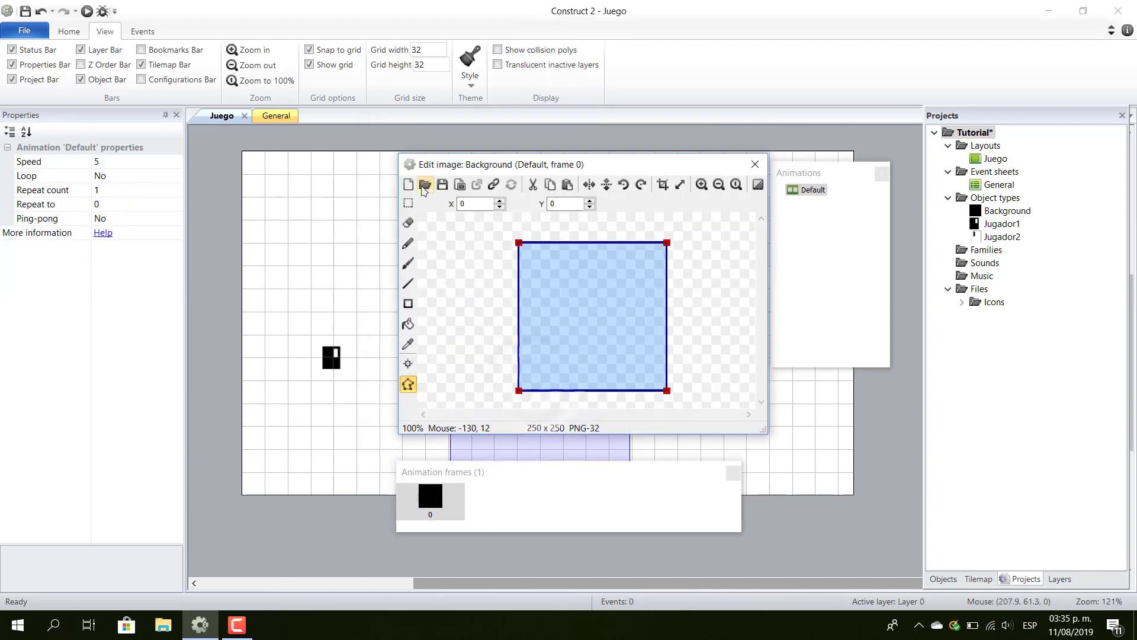
# - Load the Background picture from the Super Battleground folder into the Background sprite and close the image editor
pyautogui.click(424, 187)
pyautogui.click(751, 309)
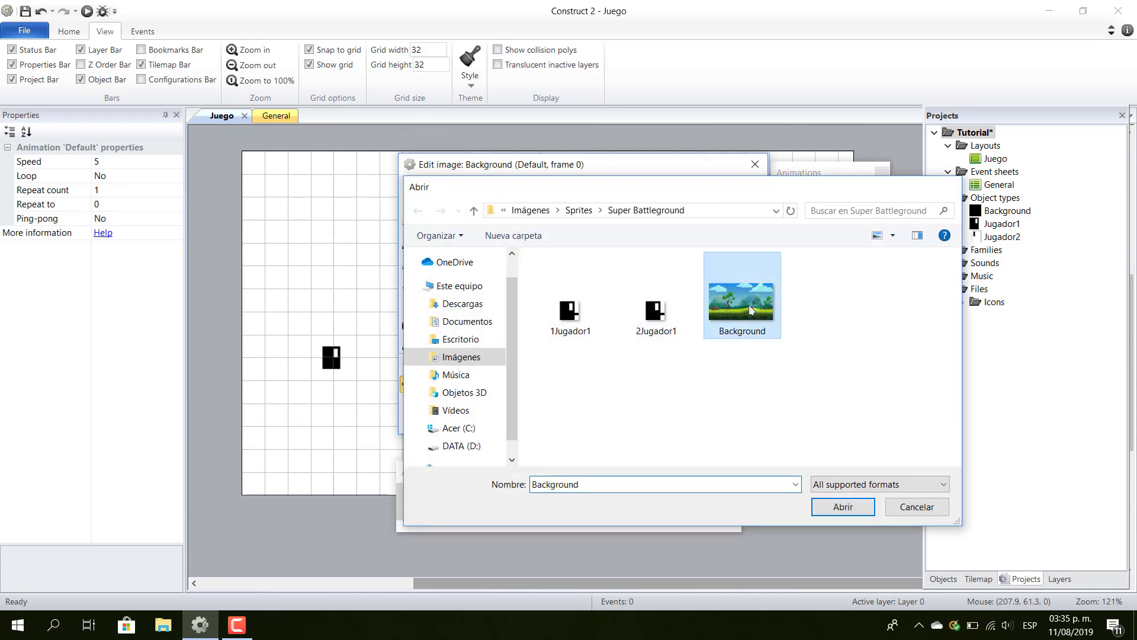
pyautogui.doubleClick(751, 309)
pyautogui.click(755, 164)
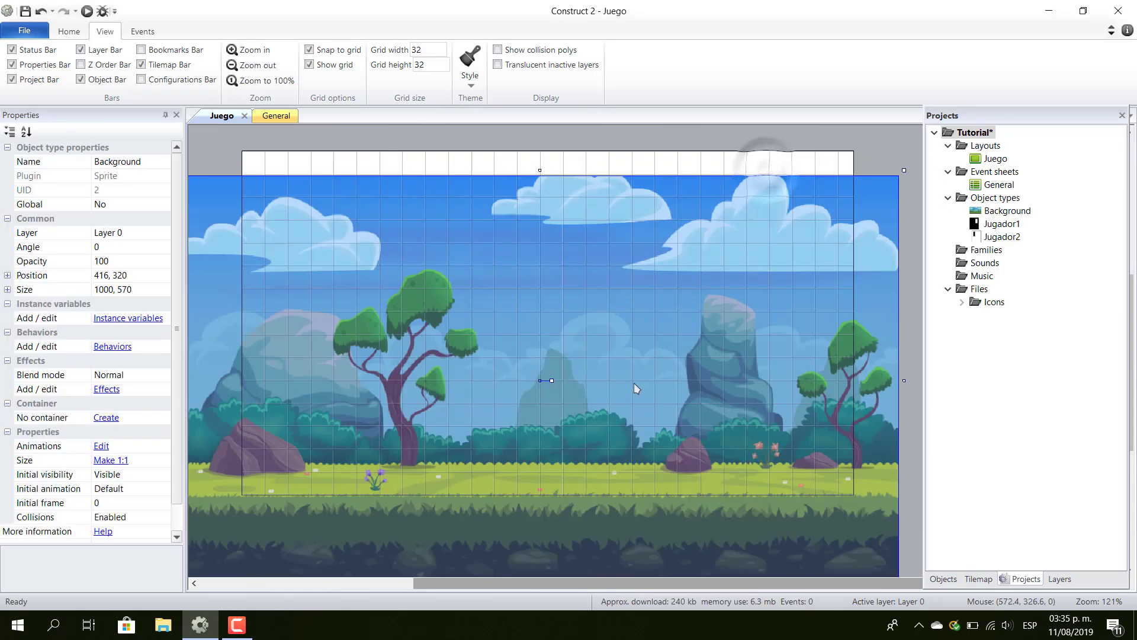
# - Send the Background sprite to the bottom of its layer and move it to 448, 256 so it covers the layout
pyautogui.rightClick(563, 273)
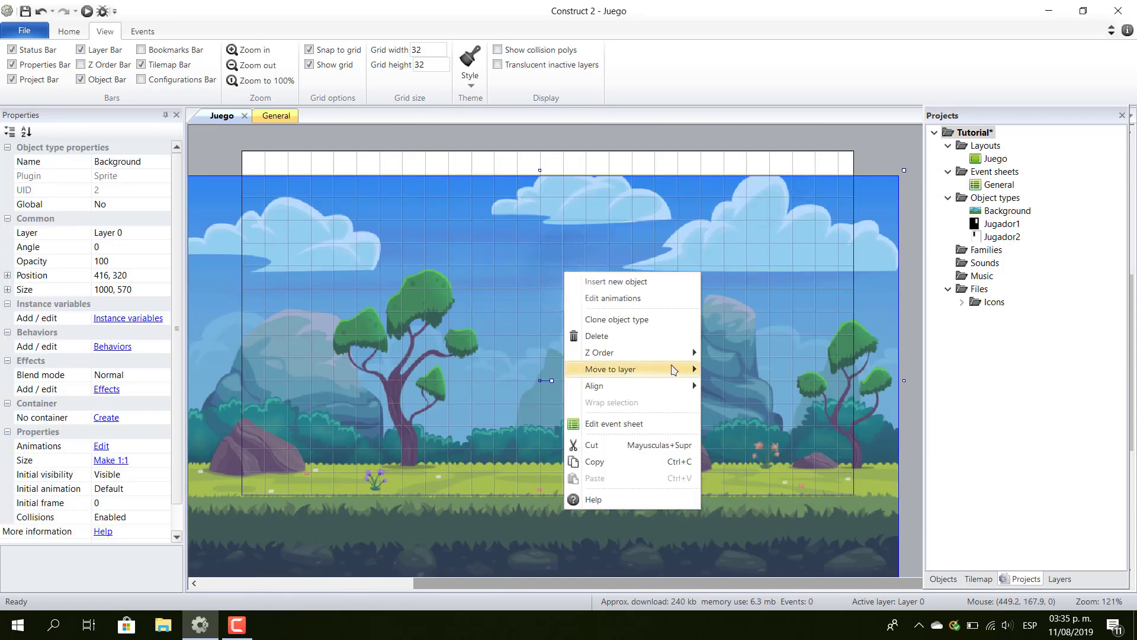
pyautogui.moveTo(674, 353)
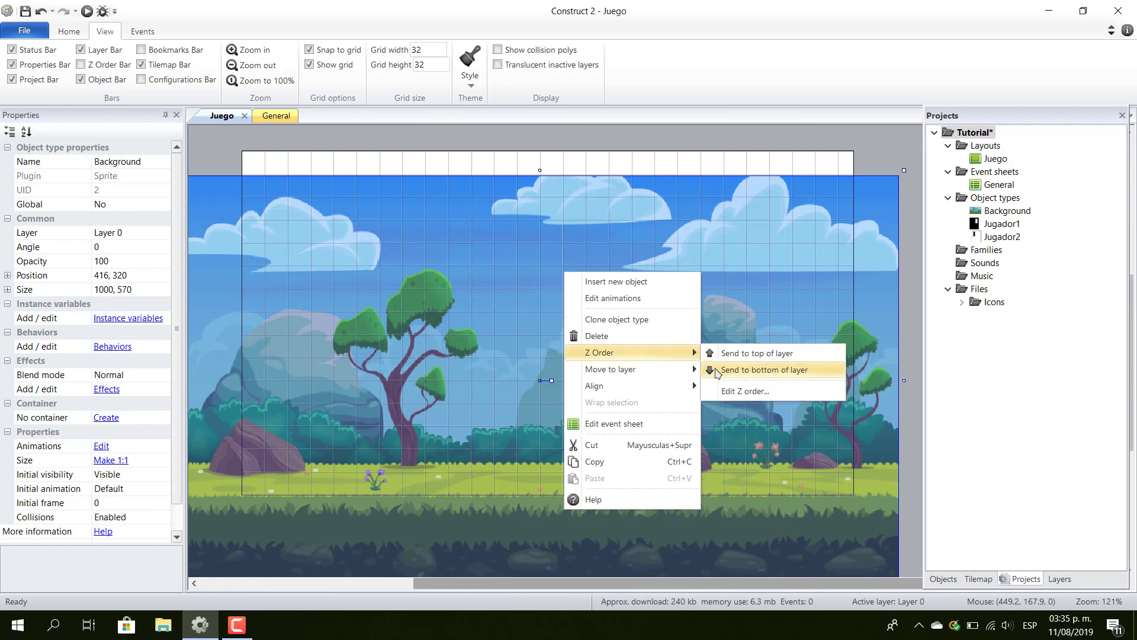
pyautogui.click(747, 369)
pyautogui.moveTo(596, 292); pyautogui.dragTo(624, 238)
# - Add a second layer above Layer 0 and make it the active layer
pyautogui.click(1059, 578)
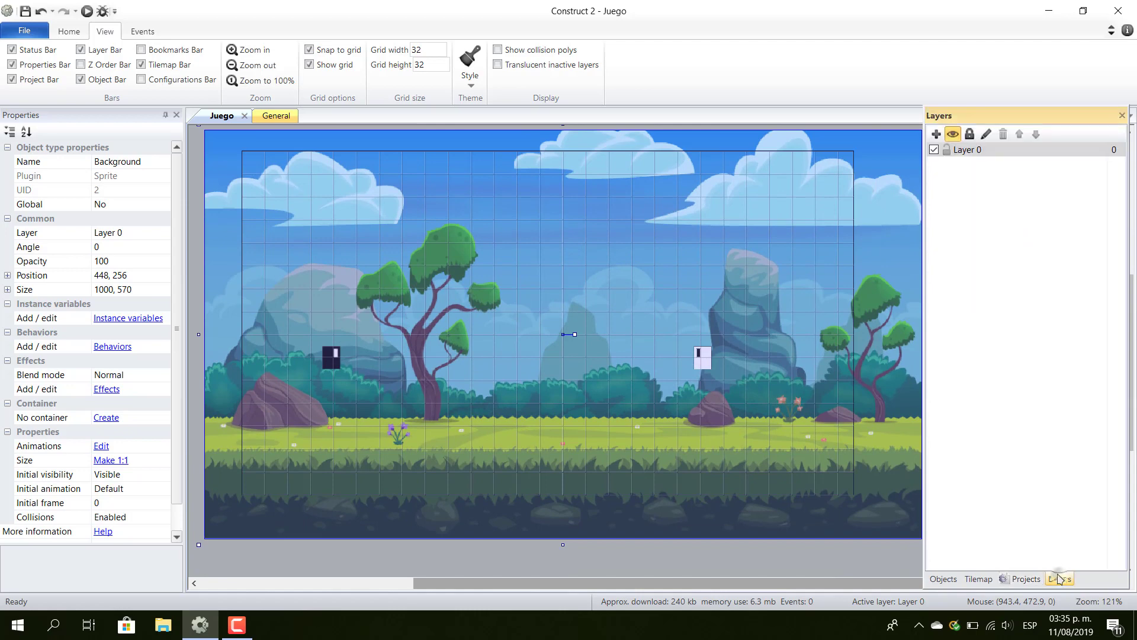
pyautogui.click(936, 134)
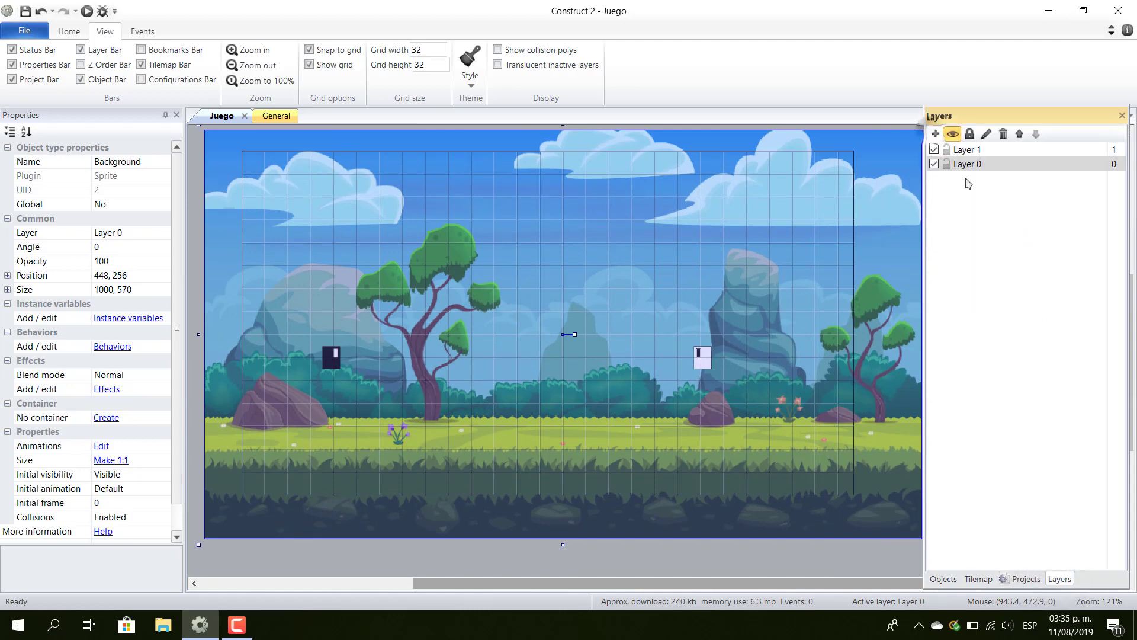
pyautogui.click(990, 155)
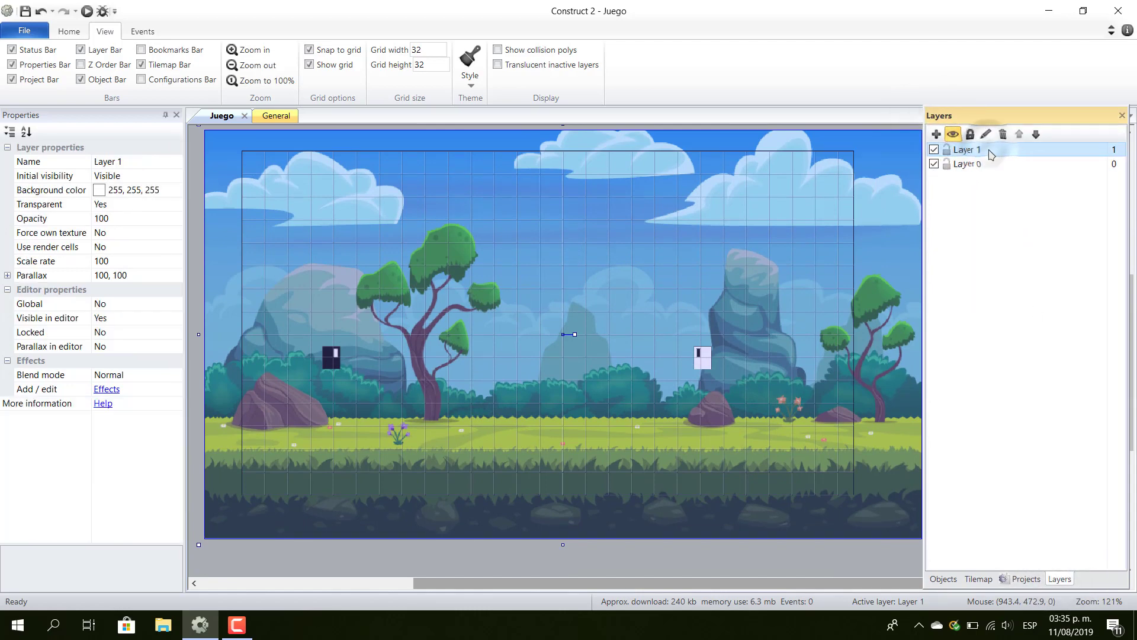
# - Move the Jugador2 and Jugador1 sprites from Layer 0 to Layer 1
pyautogui.click(700, 357)
pyautogui.rightClick(702, 360)
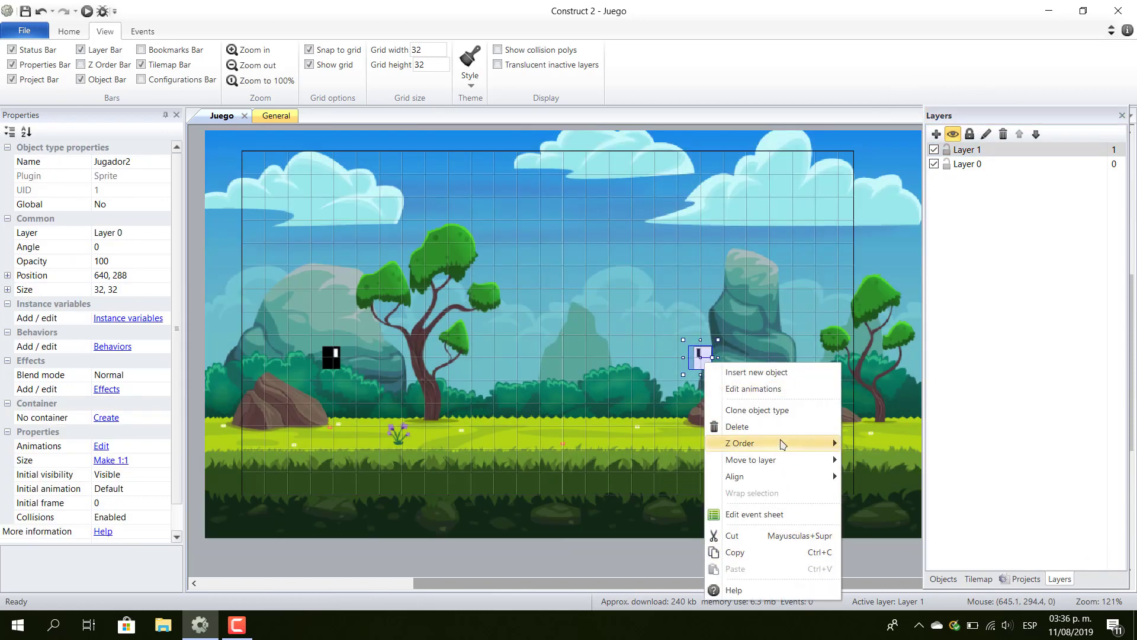
pyautogui.moveTo(790, 465)
pyautogui.click(850, 462)
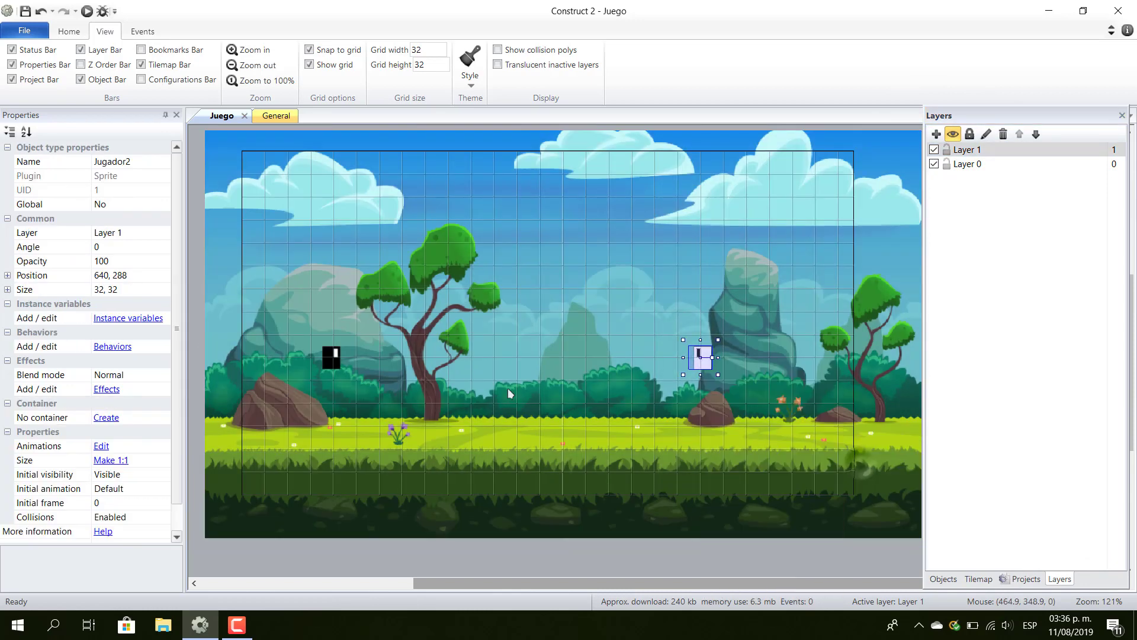
pyautogui.rightClick(334, 356)
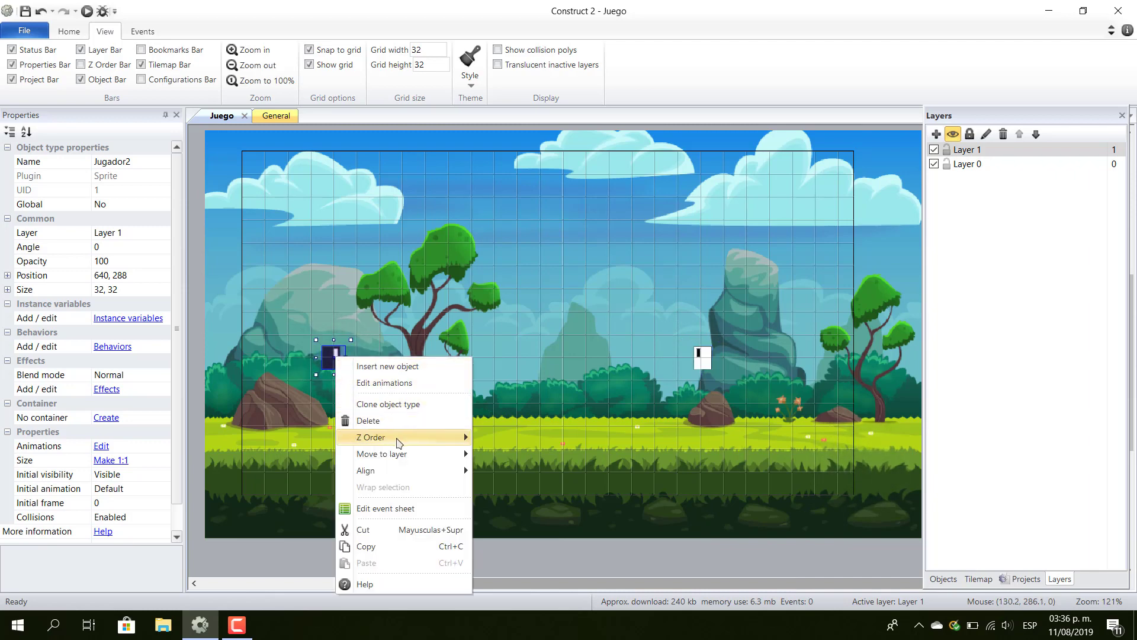
pyautogui.moveTo(415, 437)
pyautogui.click(536, 435)
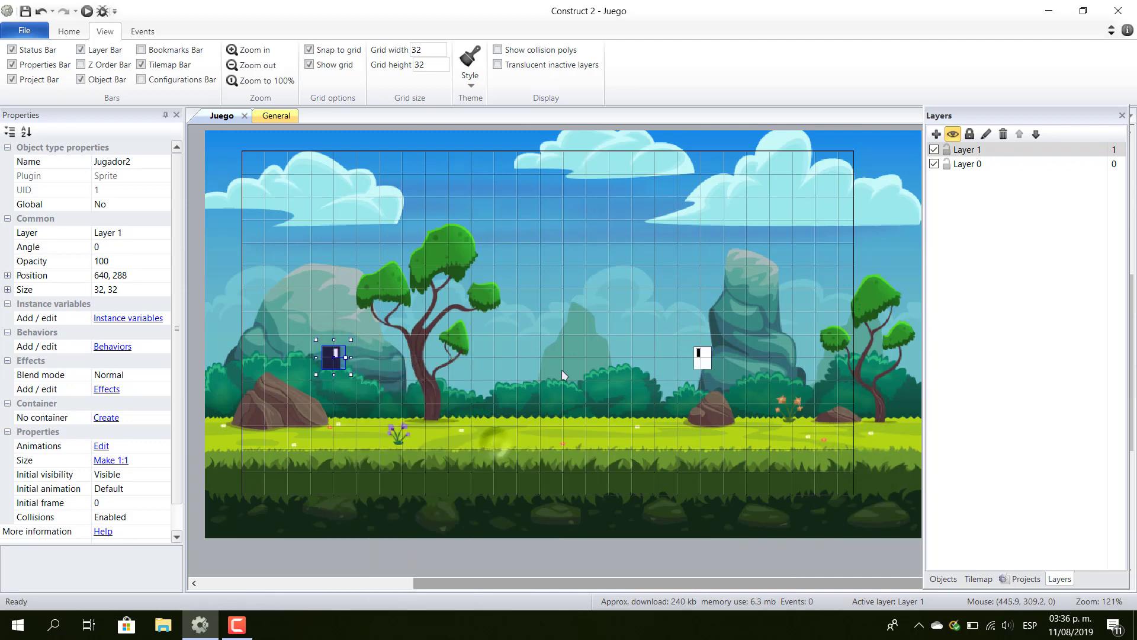
# - Lock Layer 0 and test that the background stays fixed while Jugador2 can be selected
pyautogui.click(946, 164)
pyautogui.moveTo(684, 433); pyautogui.dragTo(586, 216)
pyautogui.click(703, 358)
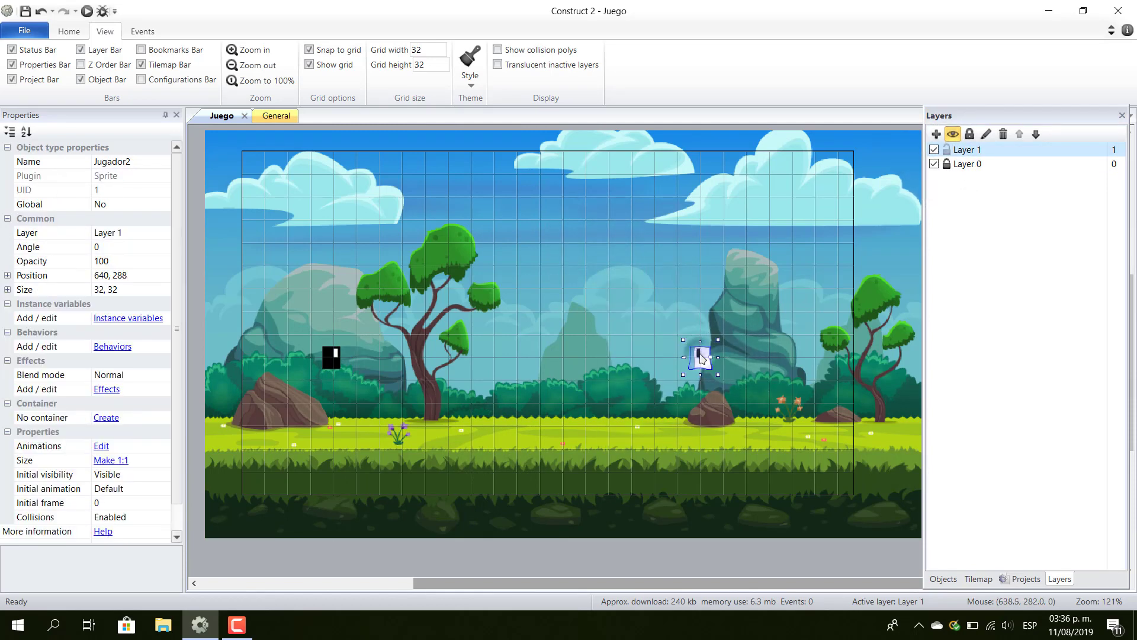
pyautogui.click(417, 455)
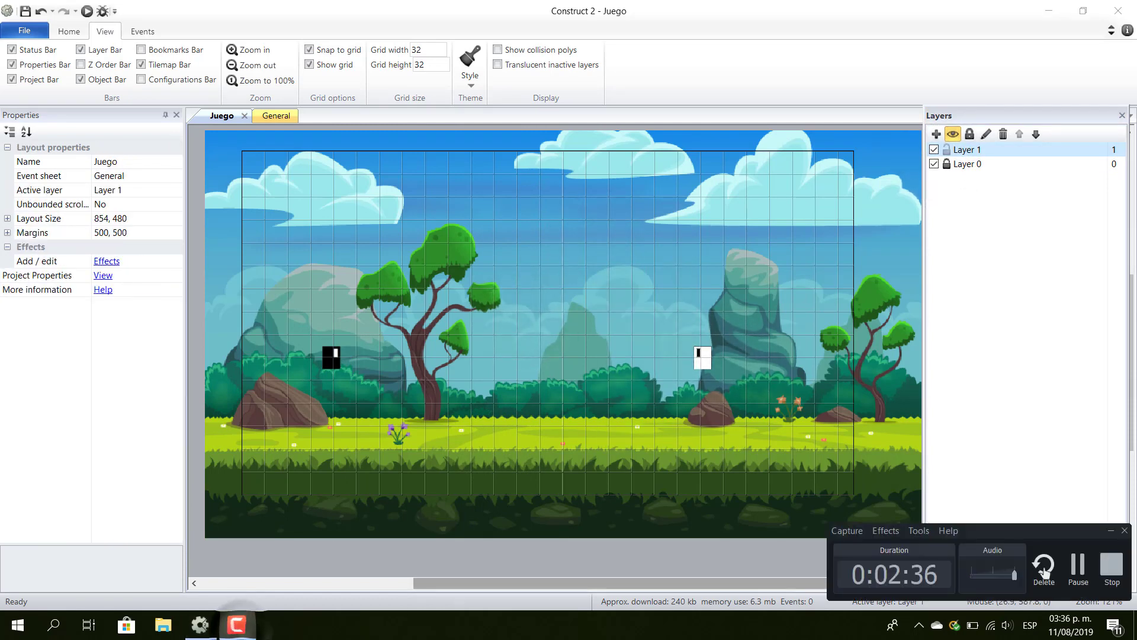
# - Insert a Sprite object named Solido on Layer 1 and place it in the lower middle of the layout
pyautogui.doubleClick(439, 386)
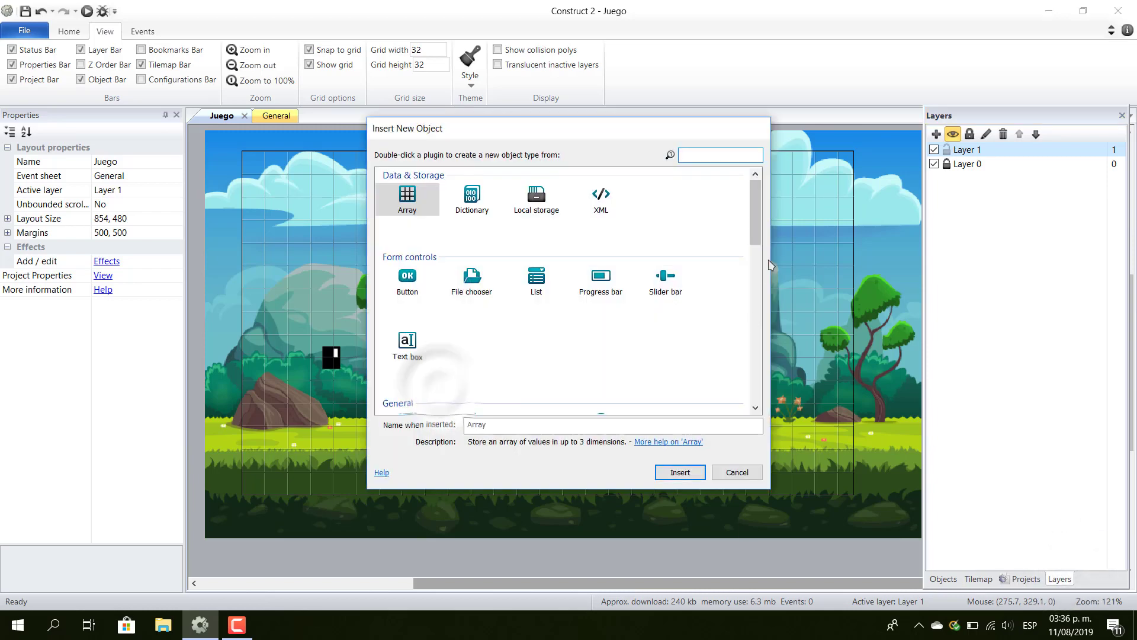
pyautogui.scroll(-4, 670, 317)
pyautogui.click(666, 299)
pyautogui.doubleClick(476, 425)
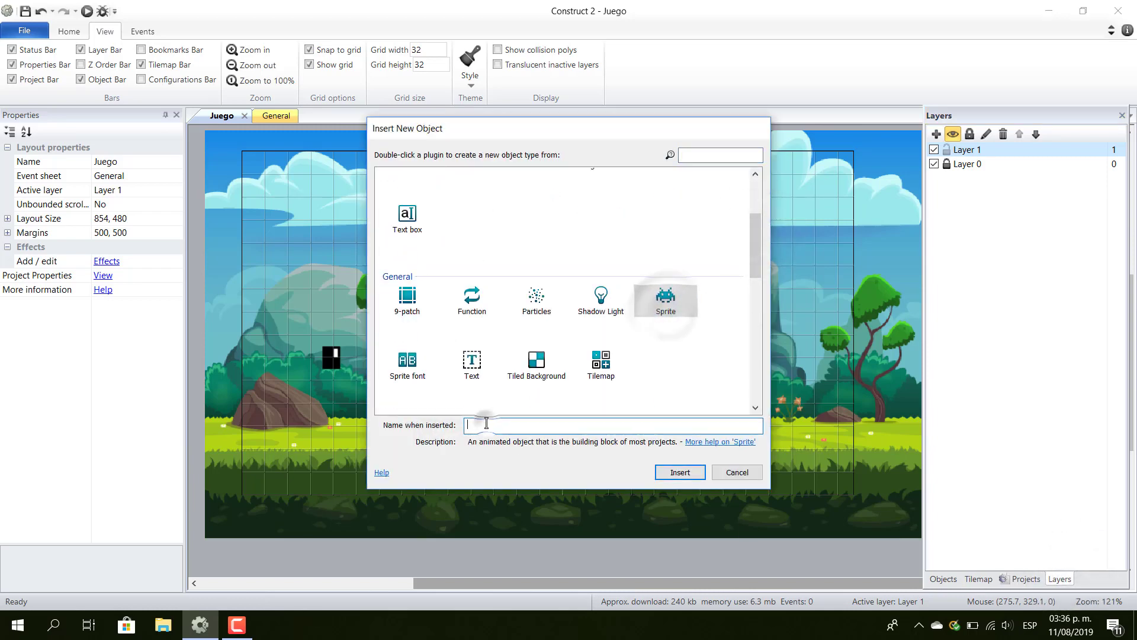
pyautogui.press('capslock')
pyautogui.write('S')
pyautogui.press('capslock')
pyautogui.write('olido')
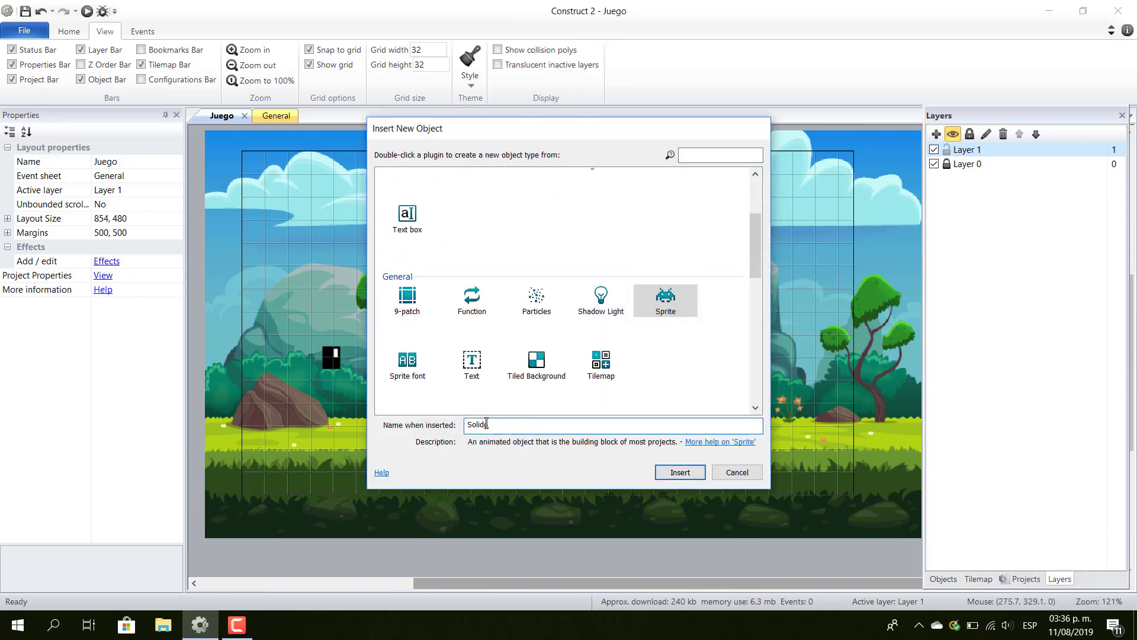
pyautogui.press('Return')
pyautogui.click(520, 459)
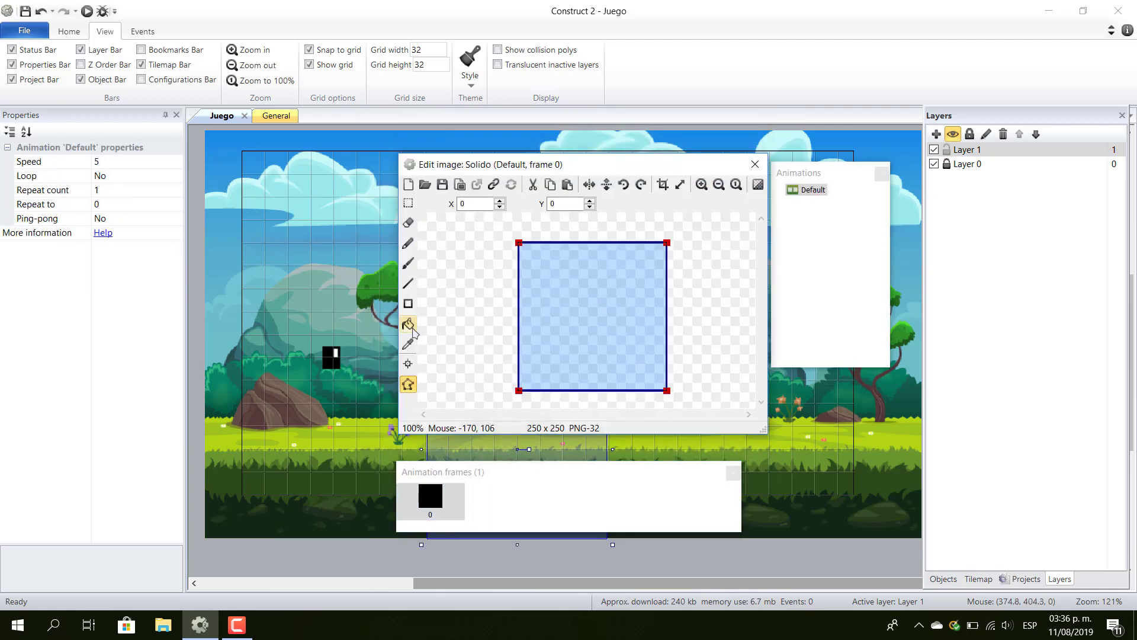
# - Fill the Solido image with magenta (253, 1, 253) and close the image editor
pyautogui.click(409, 325)
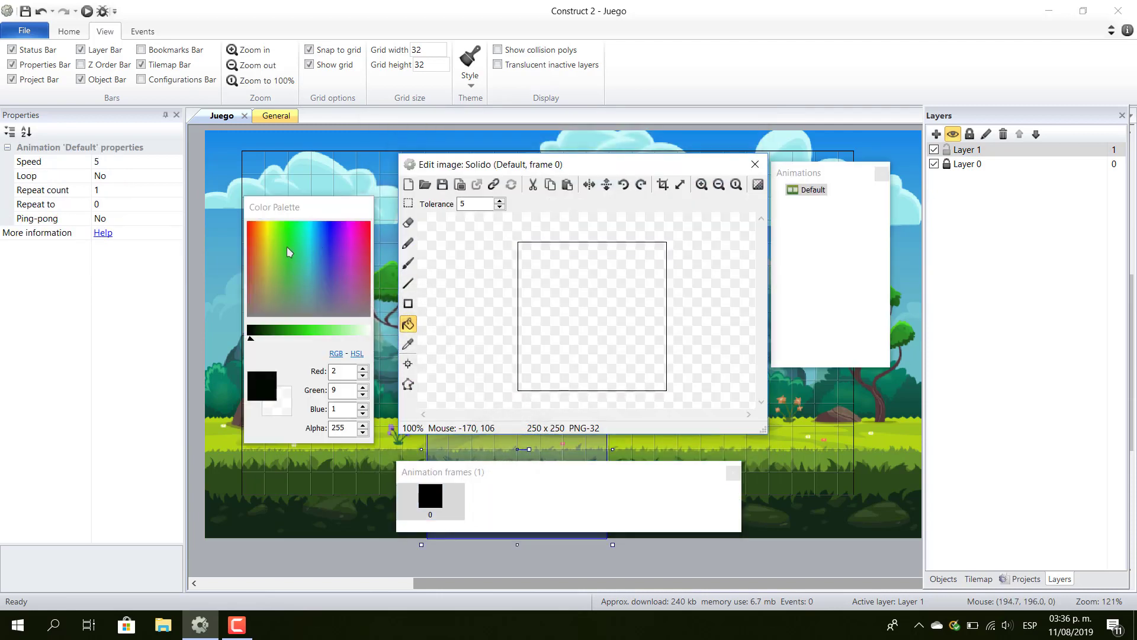
pyautogui.click(358, 228)
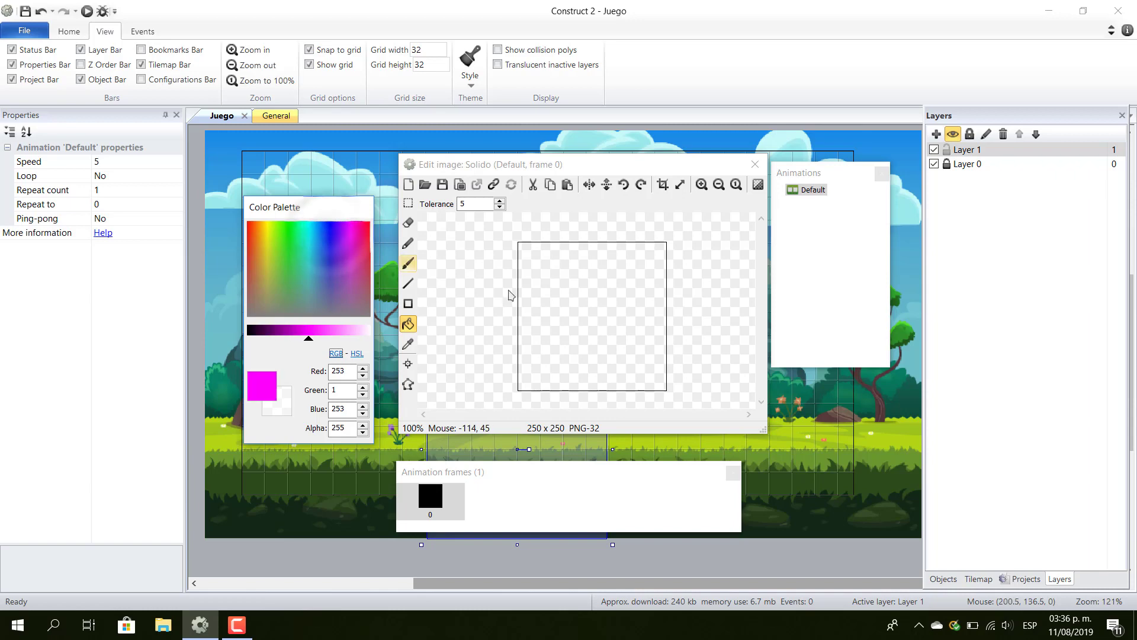
pyautogui.click(594, 305)
pyautogui.click(755, 164)
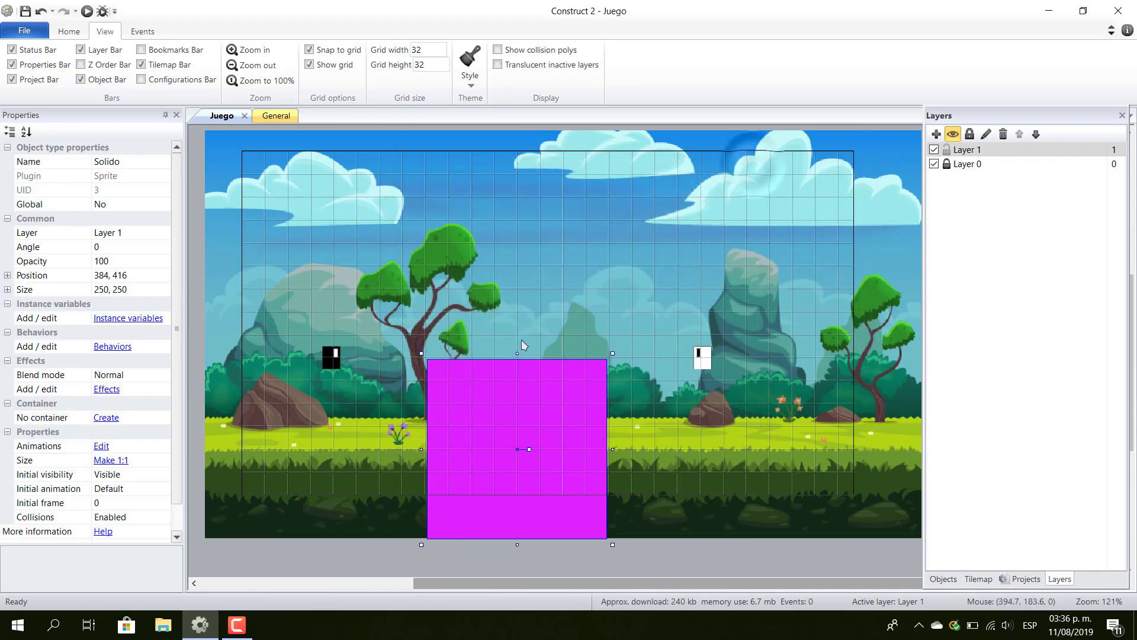
# - Turn off Snap to grid and shape Solido into a floor strip about 917 by 32 along the grass
pyautogui.moveTo(519, 354); pyautogui.dragTo(291, 457)
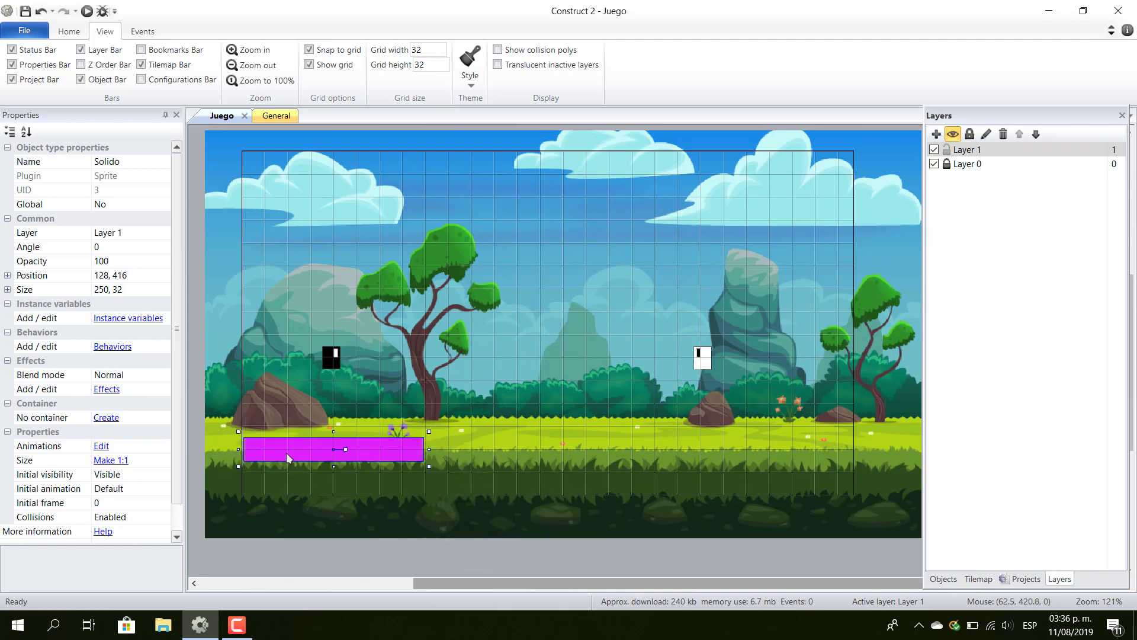
pyautogui.click(320, 49)
pyautogui.moveTo(278, 457); pyautogui.dragTo(275, 468)
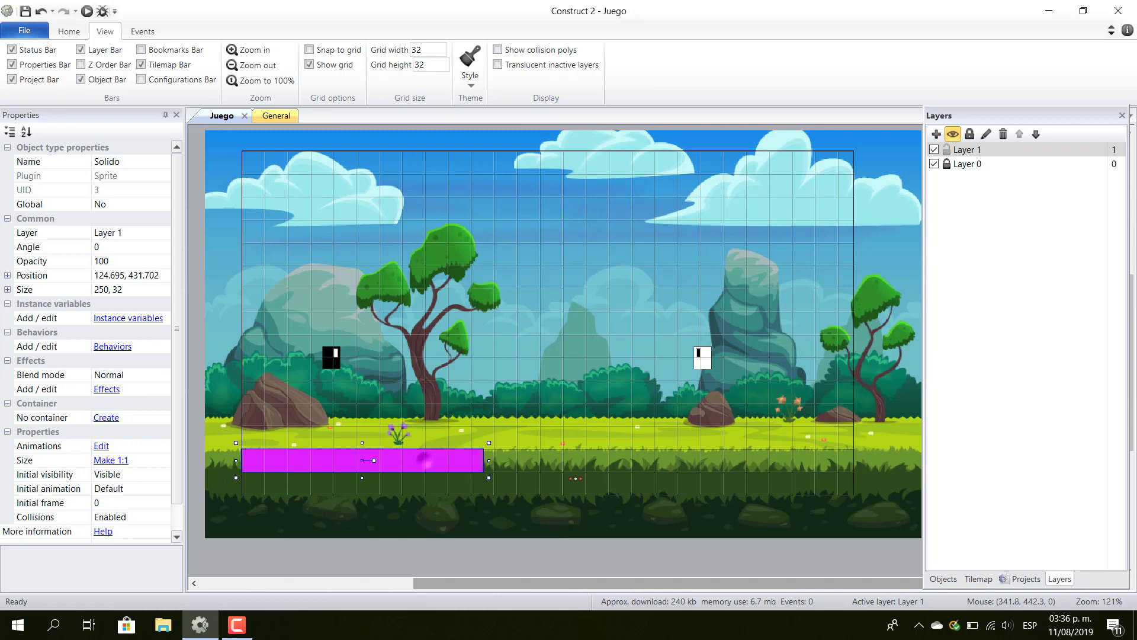
pyautogui.moveTo(575, 478); pyautogui.dragTo(910, 468)
pyautogui.click(814, 521)
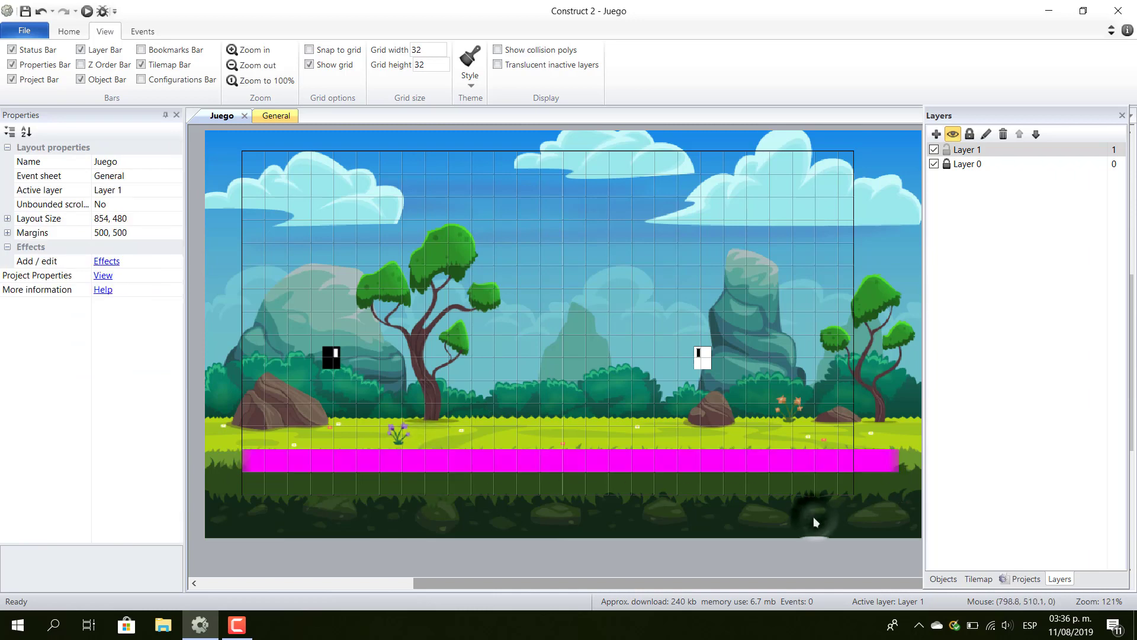
# - Add the Solid behavior to the Solido sprite and deselect it
pyautogui.click(384, 466)
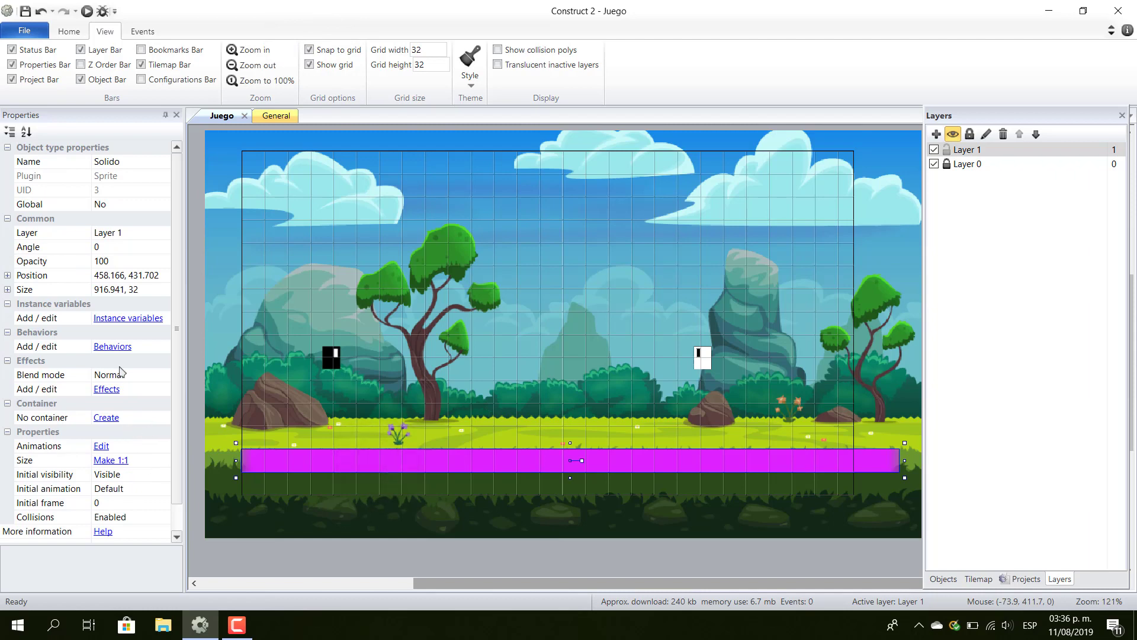
pyautogui.click(113, 345)
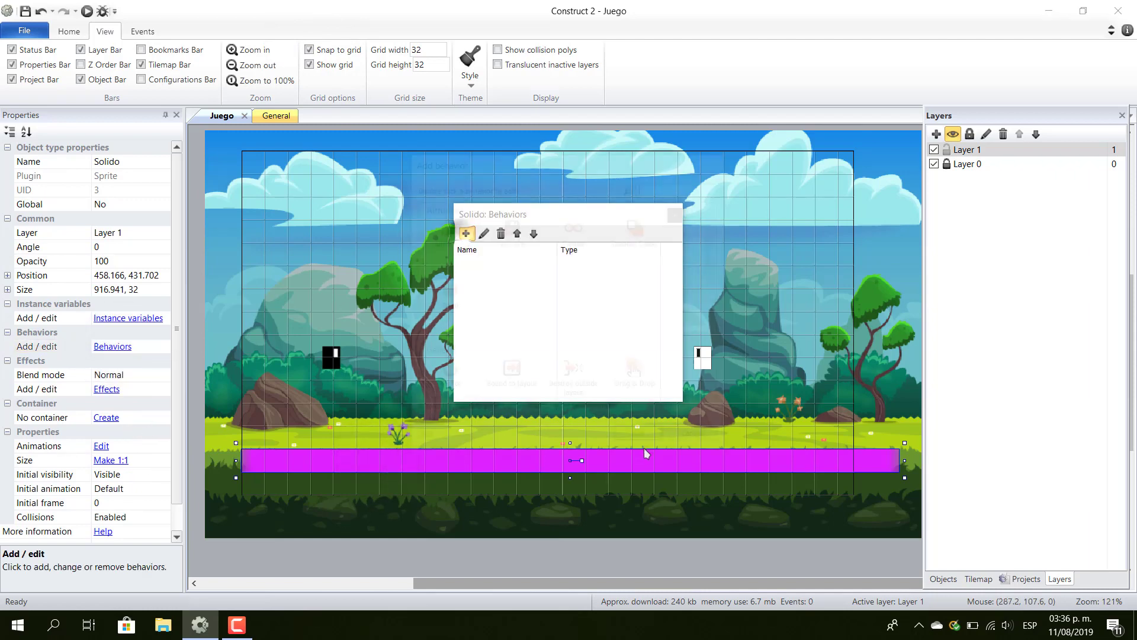
pyautogui.doubleClick(445, 295)
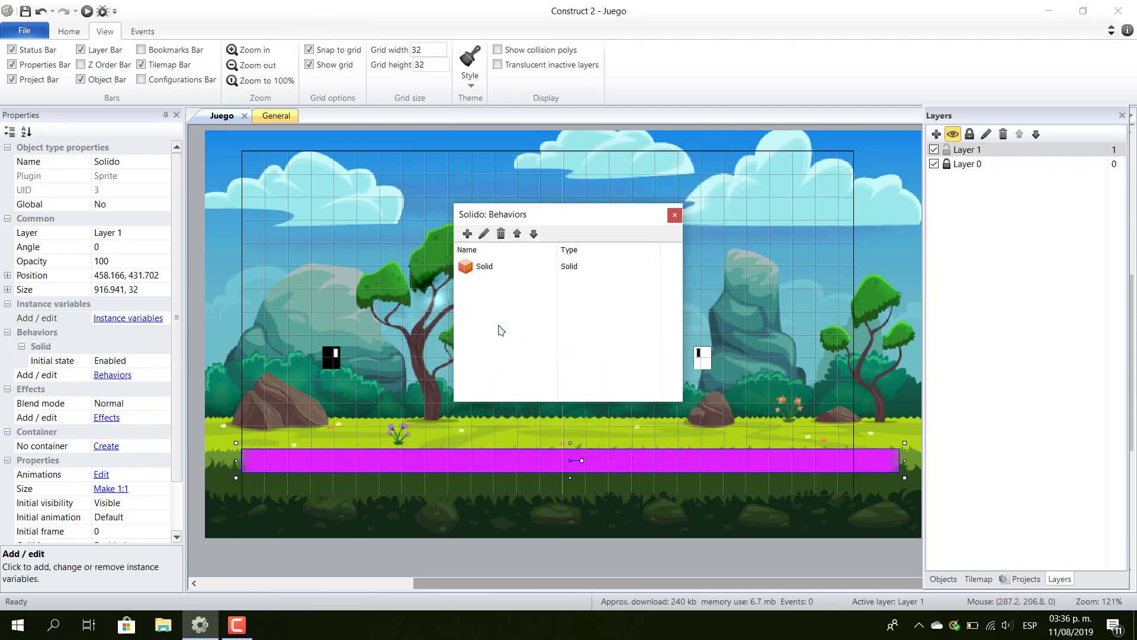
pyautogui.click(675, 214)
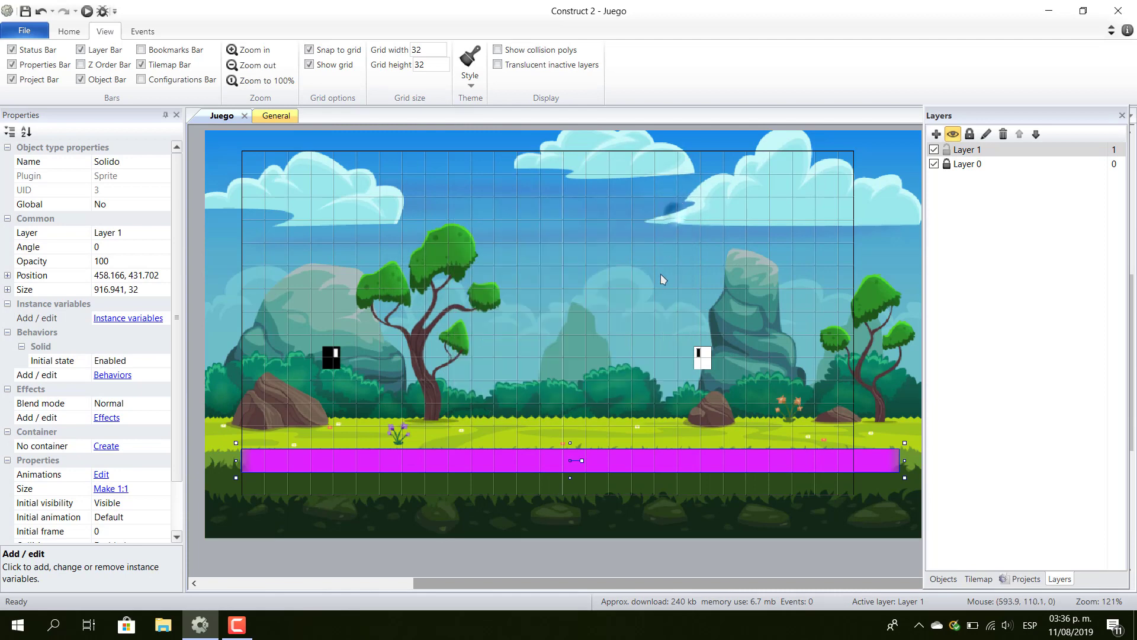
pyautogui.click(408, 508)
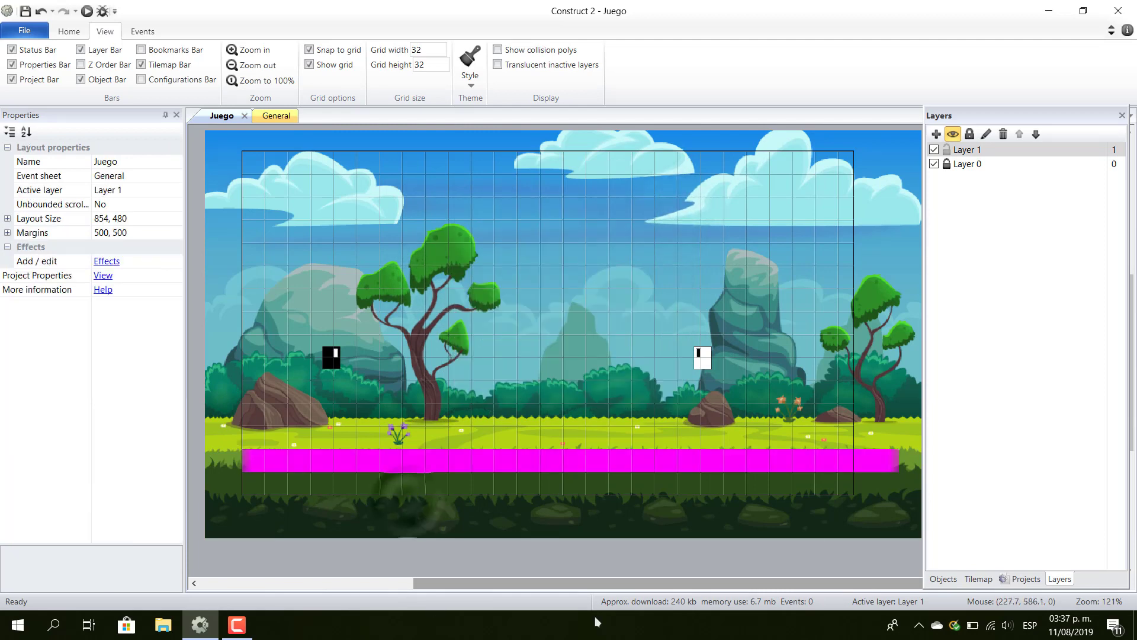
# - Shift the Solido floor strip slightly and set its initial visibility to Invisible
pyautogui.moveTo(498, 455)
pyautogui.mouseDown()
pyautogui.moveTo(465, 450)
pyautogui.moveTo(479, 465)
pyautogui.mouseUp()
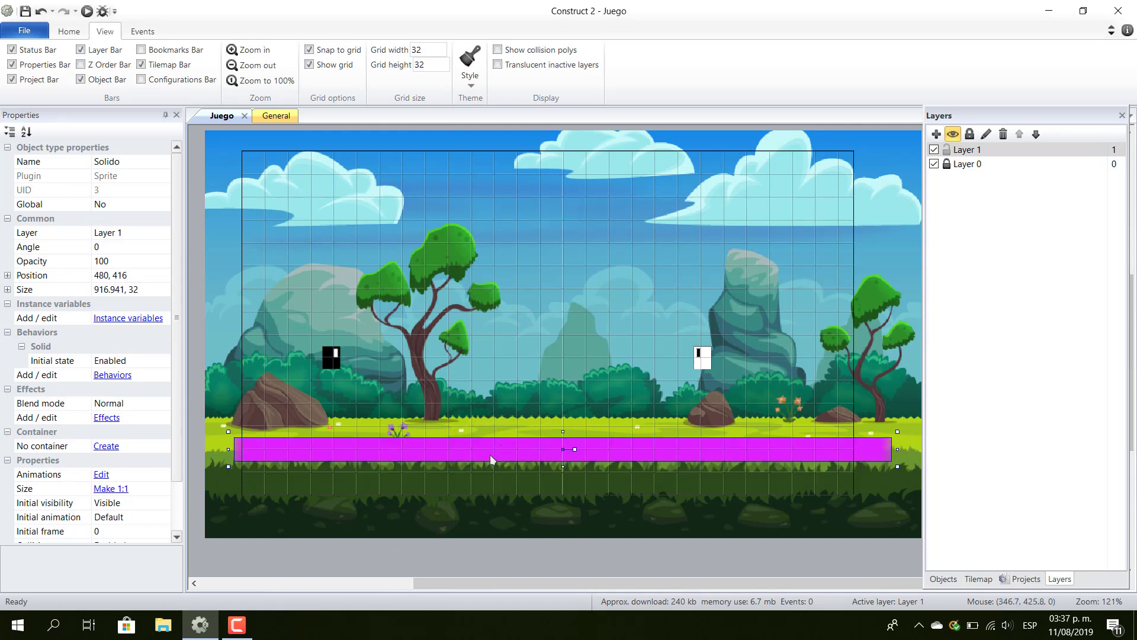
pyautogui.click(161, 502)
pyautogui.click(119, 528)
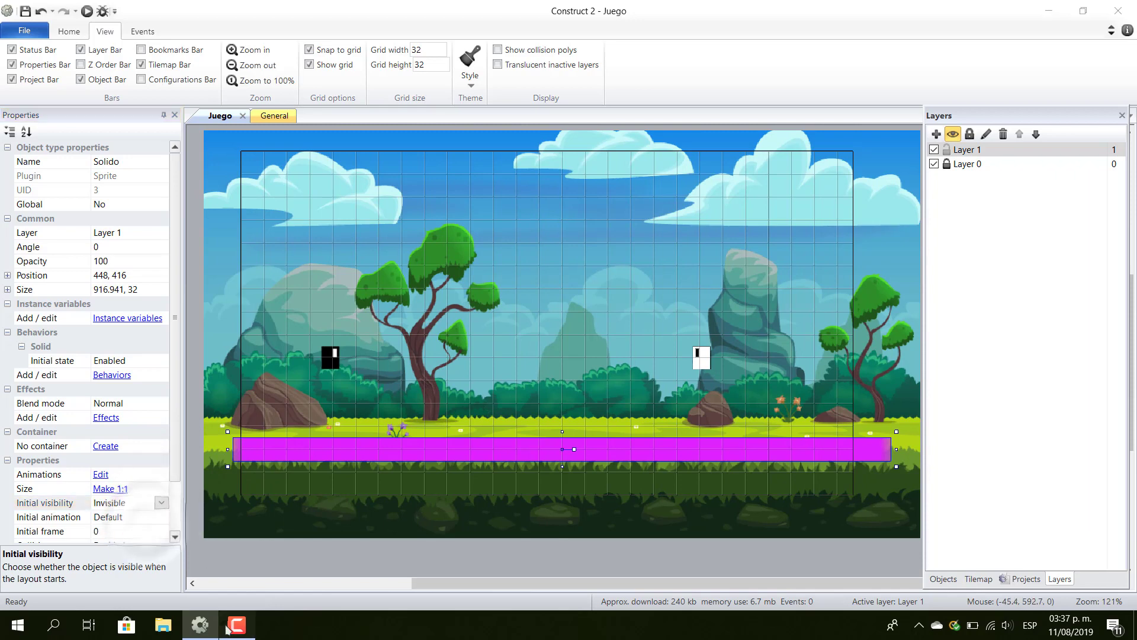
pyautogui.moveTo(1119, 550)
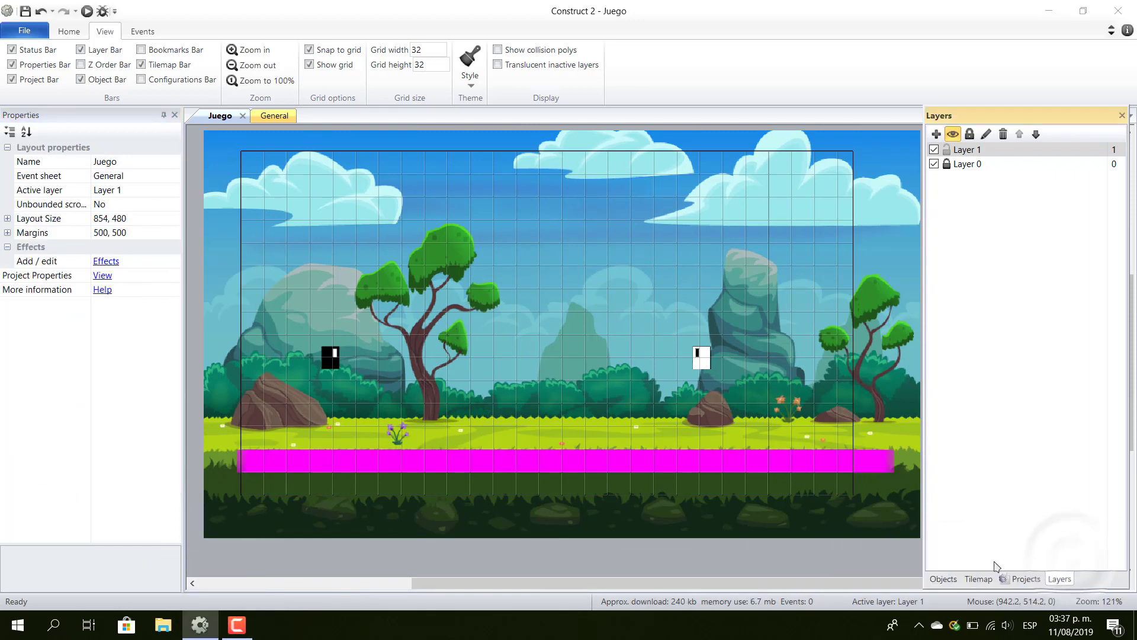
pyautogui.click(237, 625)
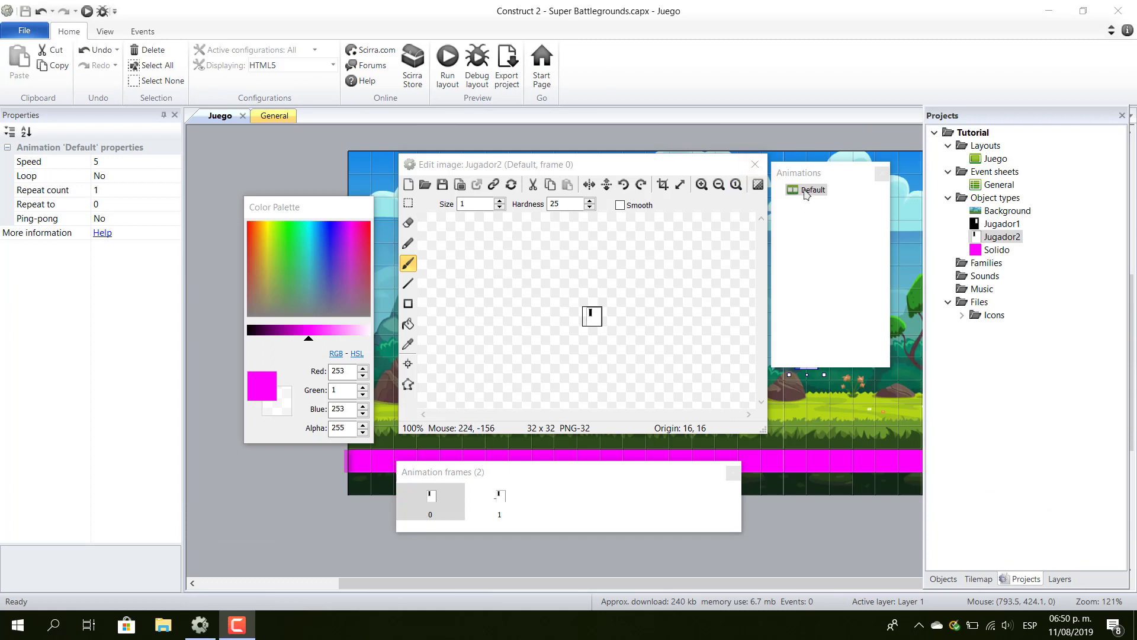
# - Set the speed of Jugador2's Default animation to 0
pyautogui.doubleClick(810, 190)
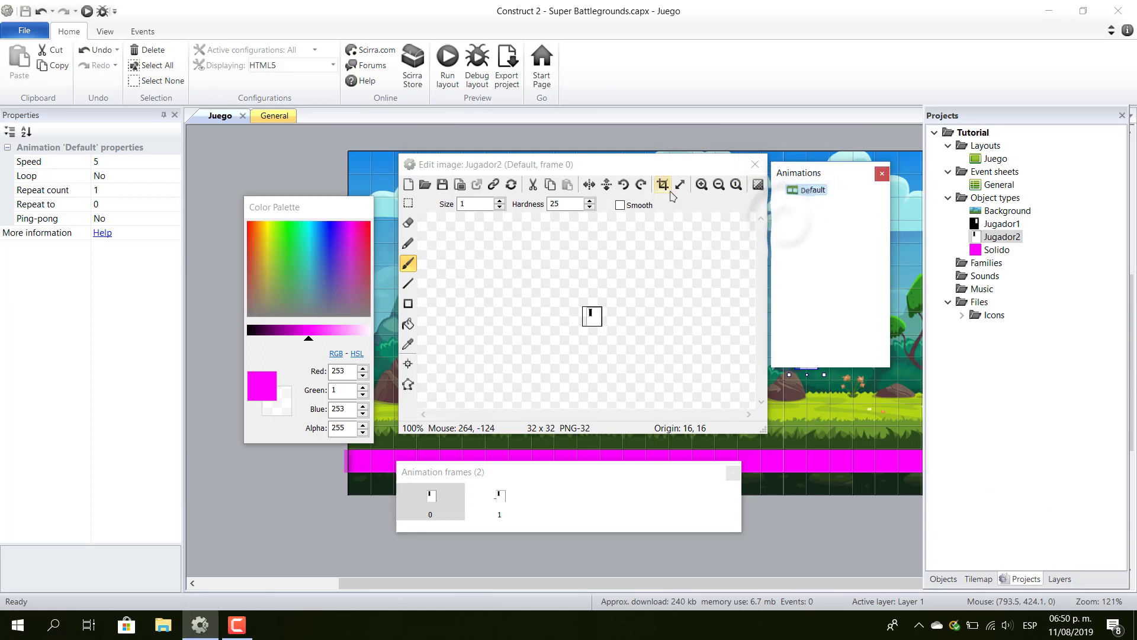
pyautogui.click(158, 165)
pyautogui.write('0')
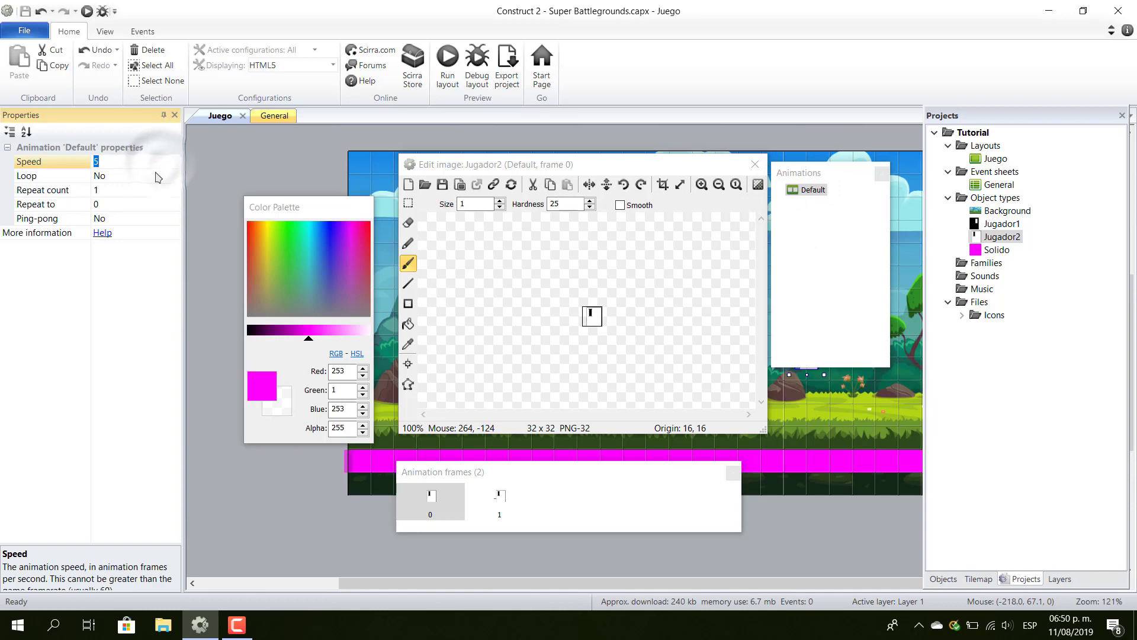
pyautogui.press('Return')
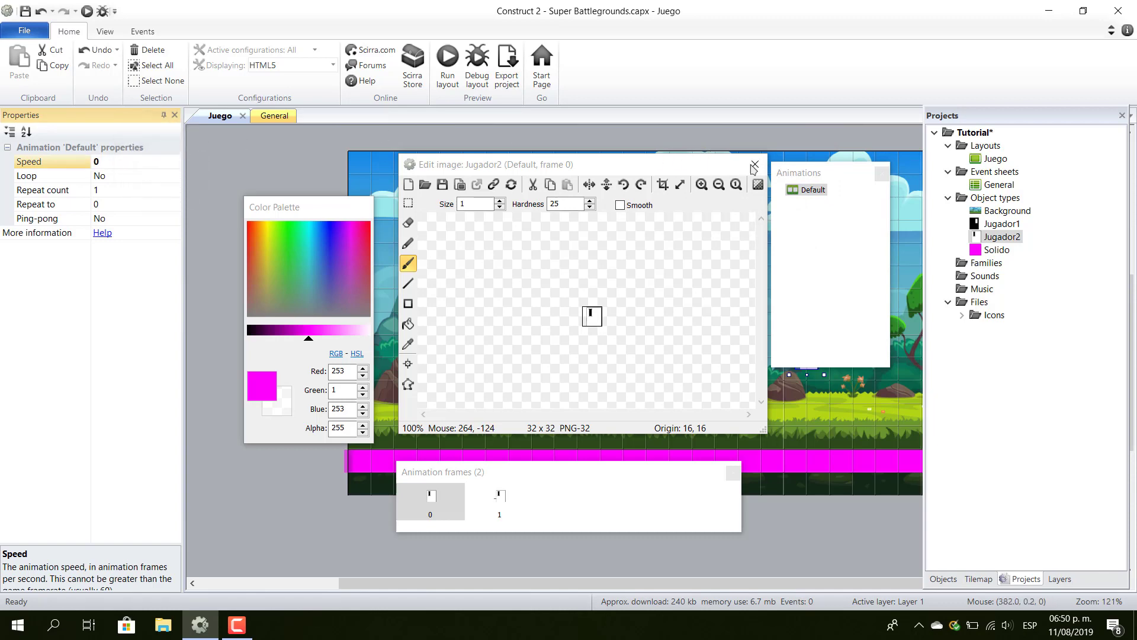
# - Close the image and animation editor of Jugador2 and leave everything on the layout deselected
pyautogui.click(751, 169)
pyautogui.click(614, 223)
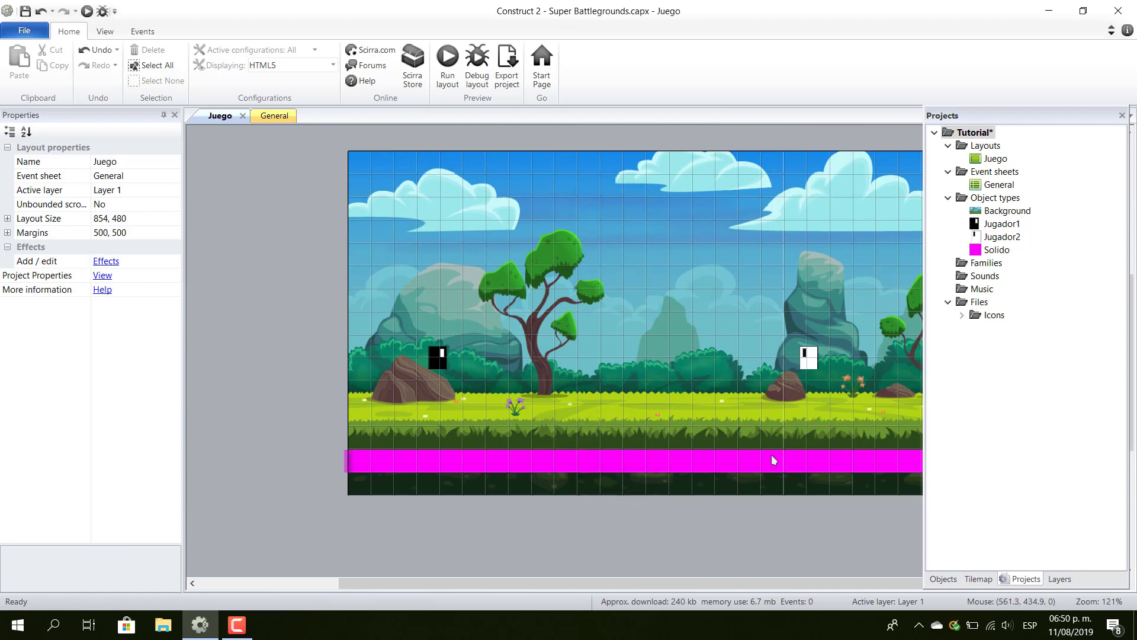
pyautogui.click(978, 252)
pyautogui.click(645, 325)
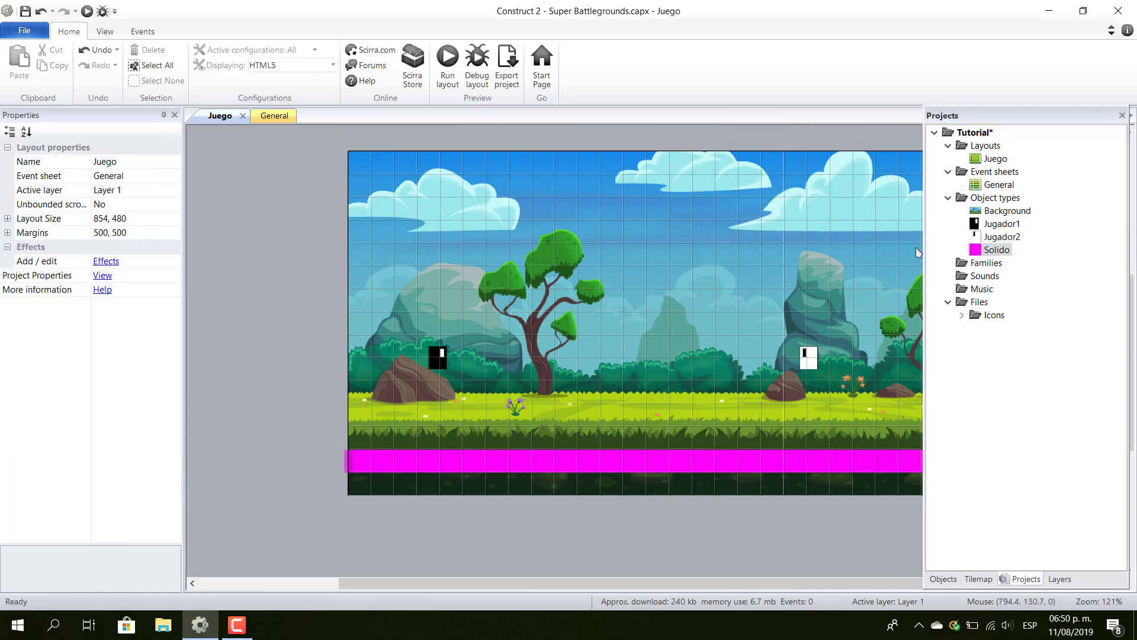
# - Unlock Layer 0 and assign the Jugador2 sprite to Layer 1
pyautogui.click(1060, 579)
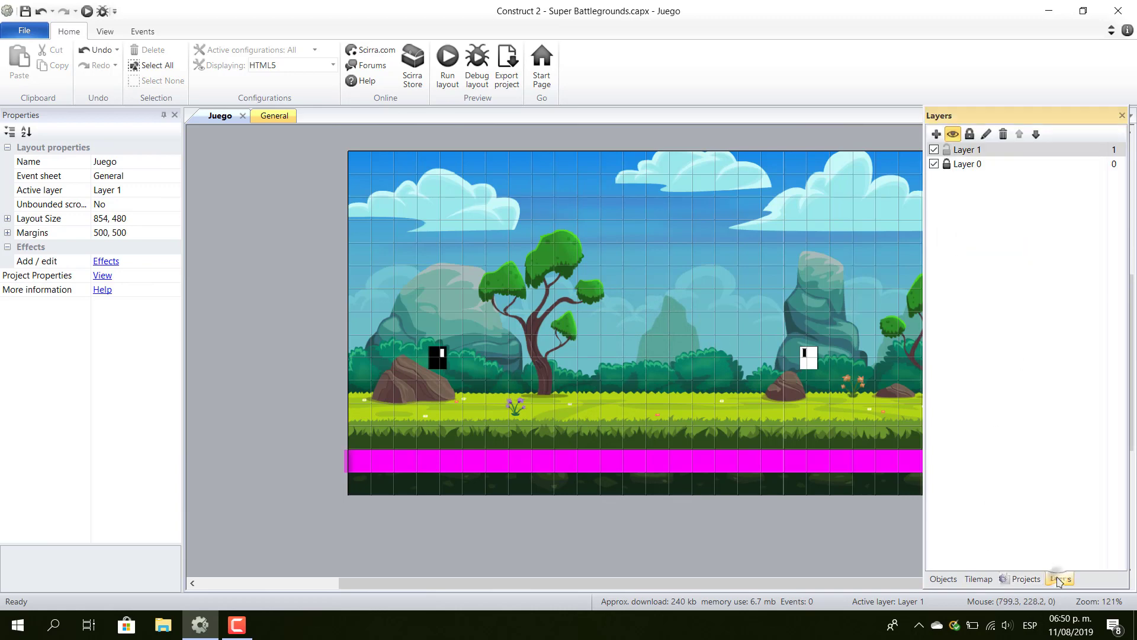
pyautogui.click(959, 154)
pyautogui.click(810, 360)
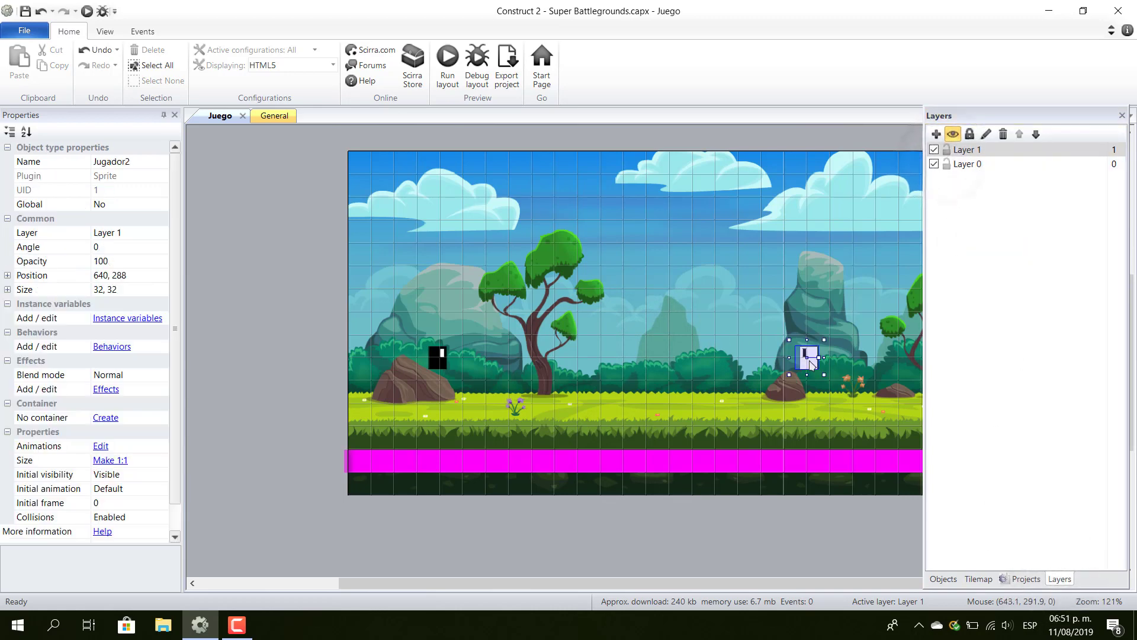
pyautogui.rightClick(810, 367)
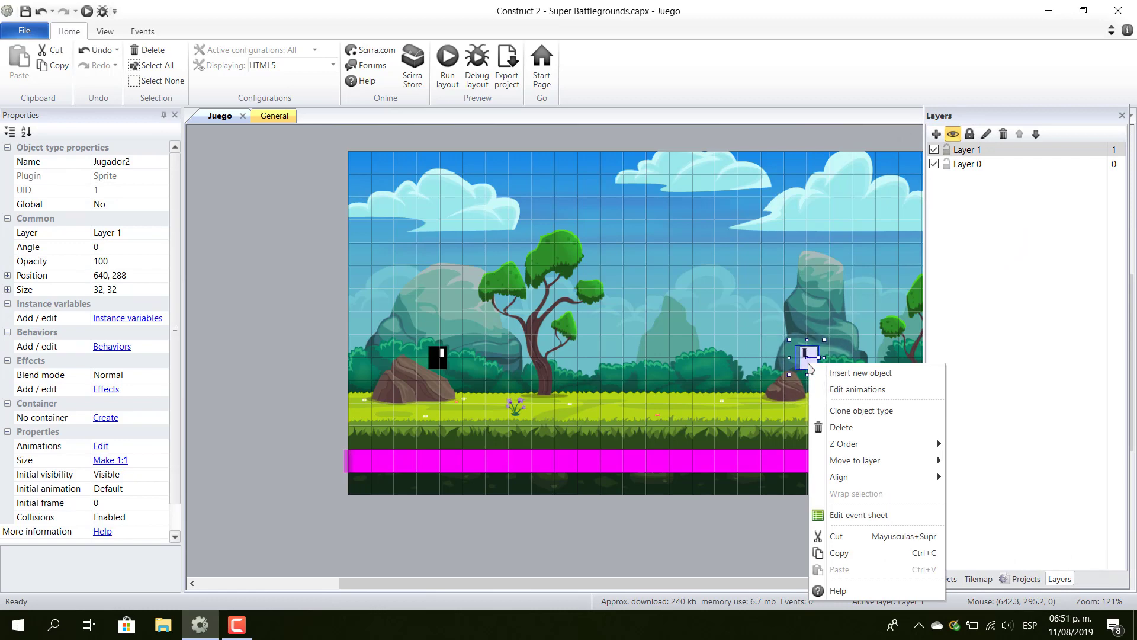
pyautogui.click(978, 478)
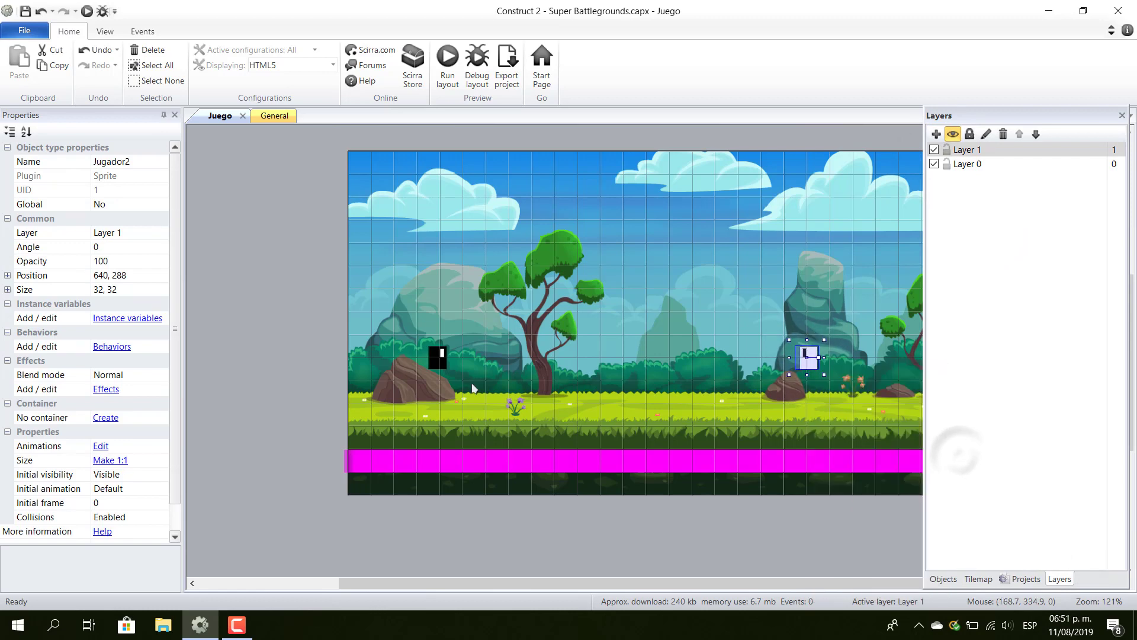
# - Move the Jugador1 sprite to Layer 1 and lock Layer 0 again
pyautogui.click(438, 356)
pyautogui.rightClick(437, 359)
pyautogui.moveTo(521, 457)
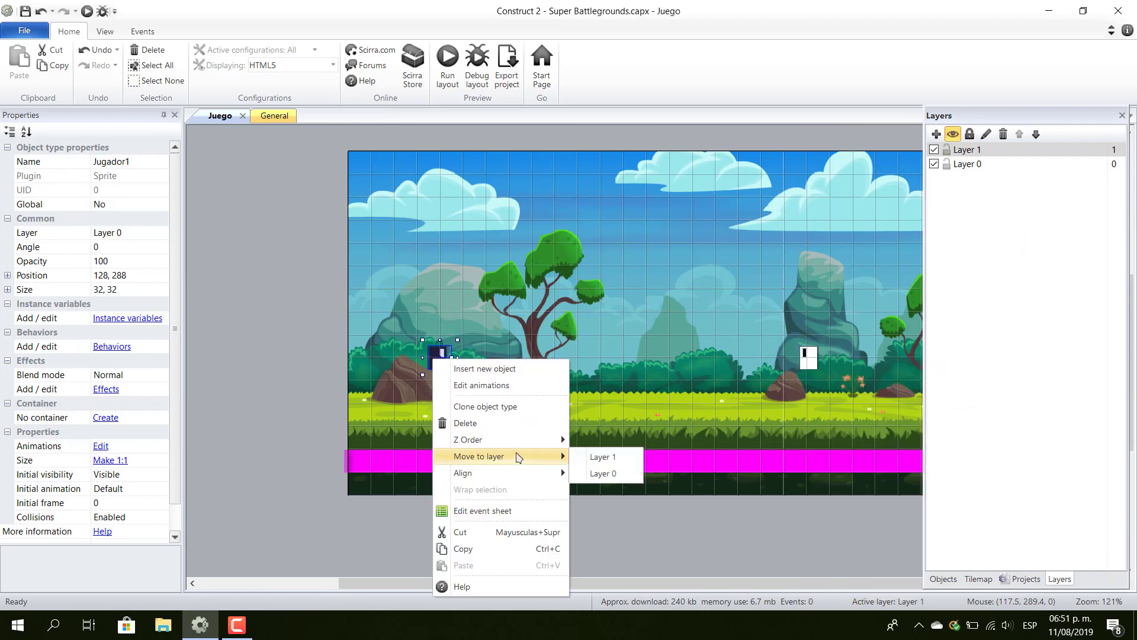
pyautogui.click(594, 456)
pyautogui.click(834, 226)
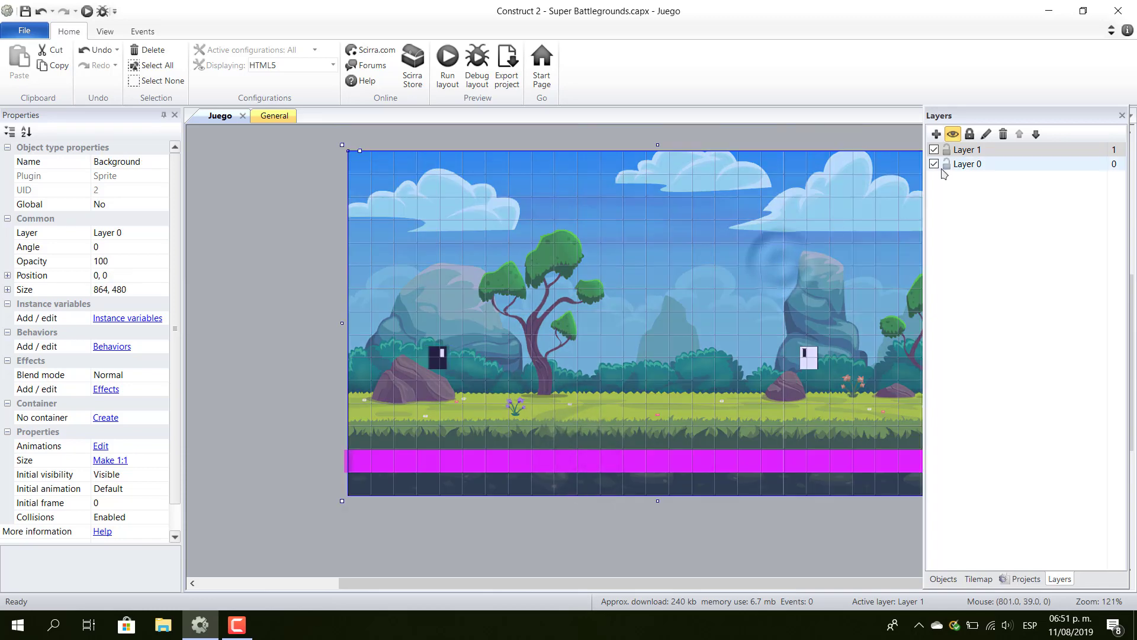
pyautogui.click(985, 183)
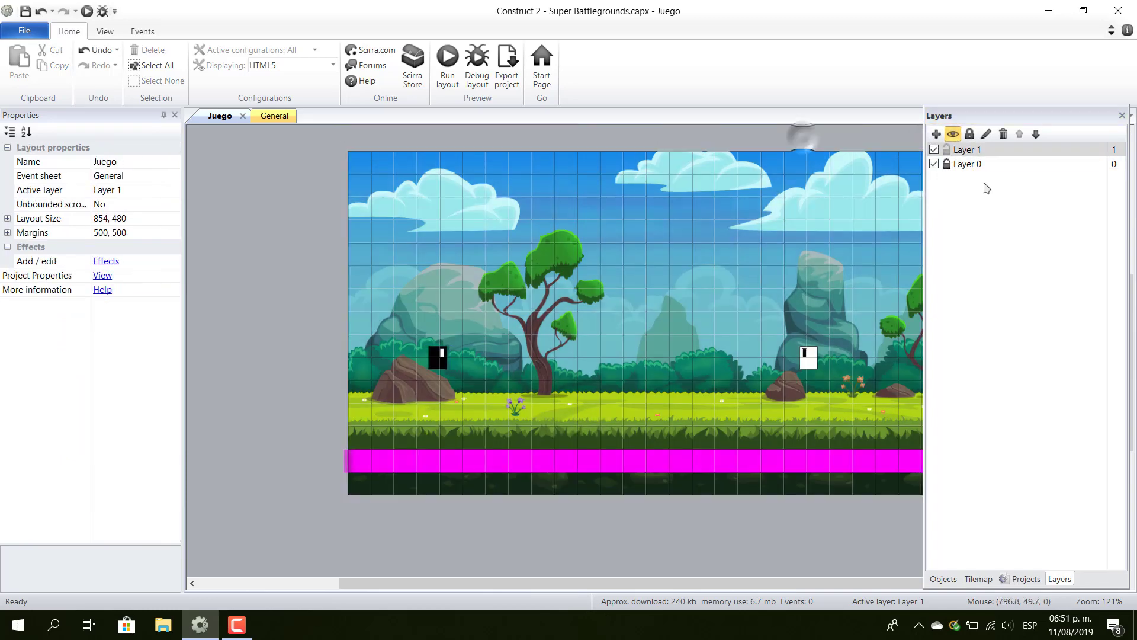
# - Rename the background layer, Layer 0, as BG
pyautogui.click(969, 168)
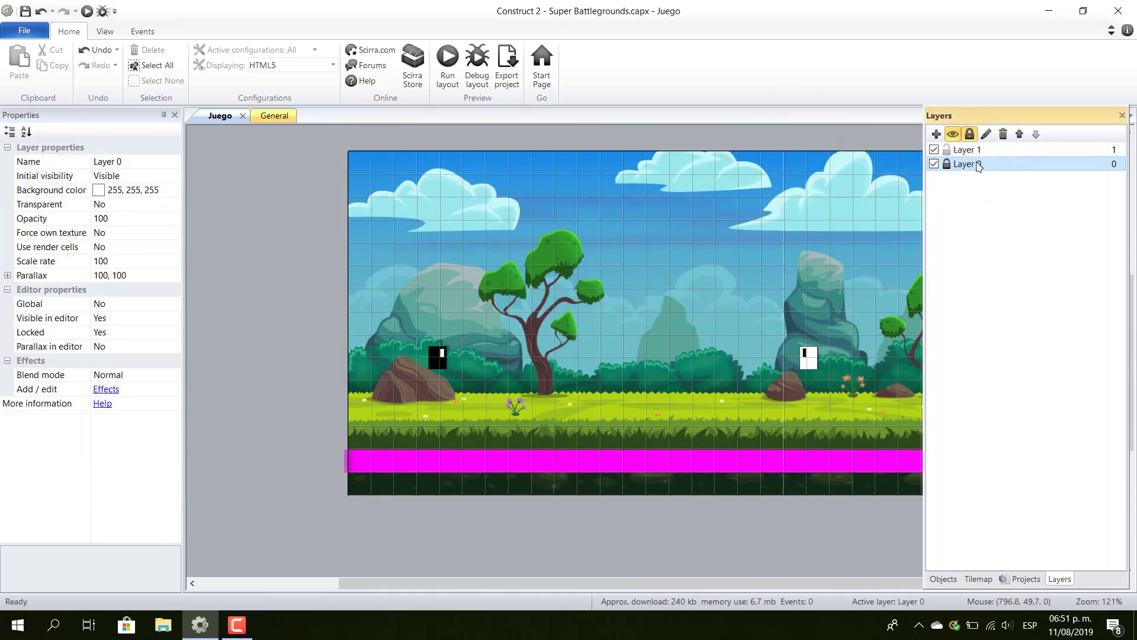
pyautogui.click(974, 168)
pyautogui.click(159, 162)
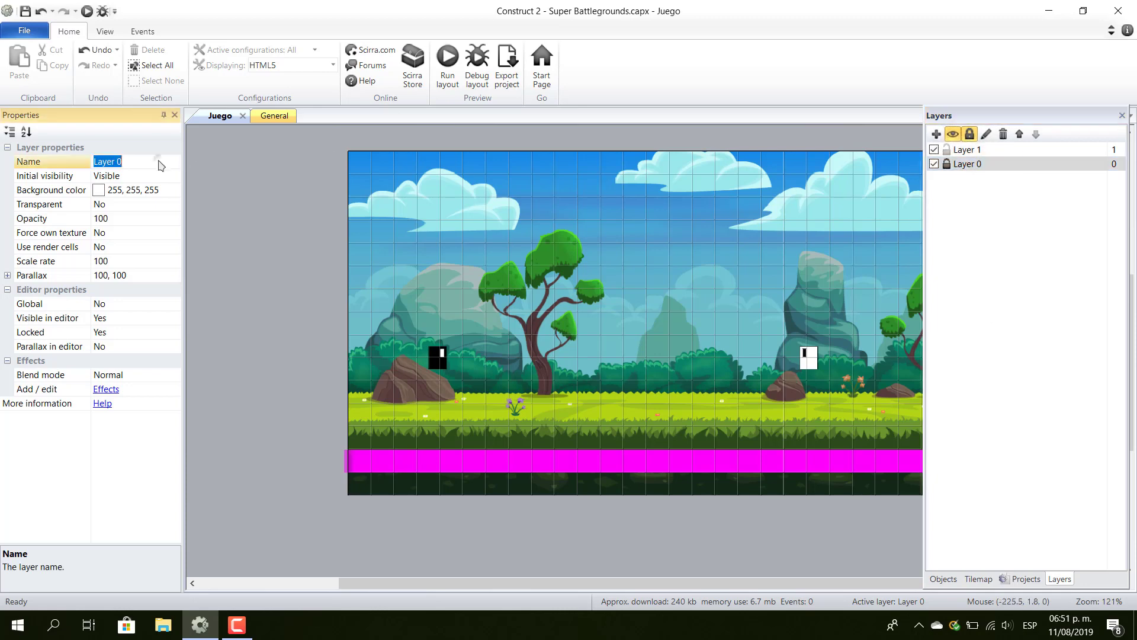
pyautogui.press('capslock')
pyautogui.write('BG')
pyautogui.press('capslock')
pyautogui.press('Return')
# - Rename Layer 1, which holds the players, as Gameplay
pyautogui.click(967, 149)
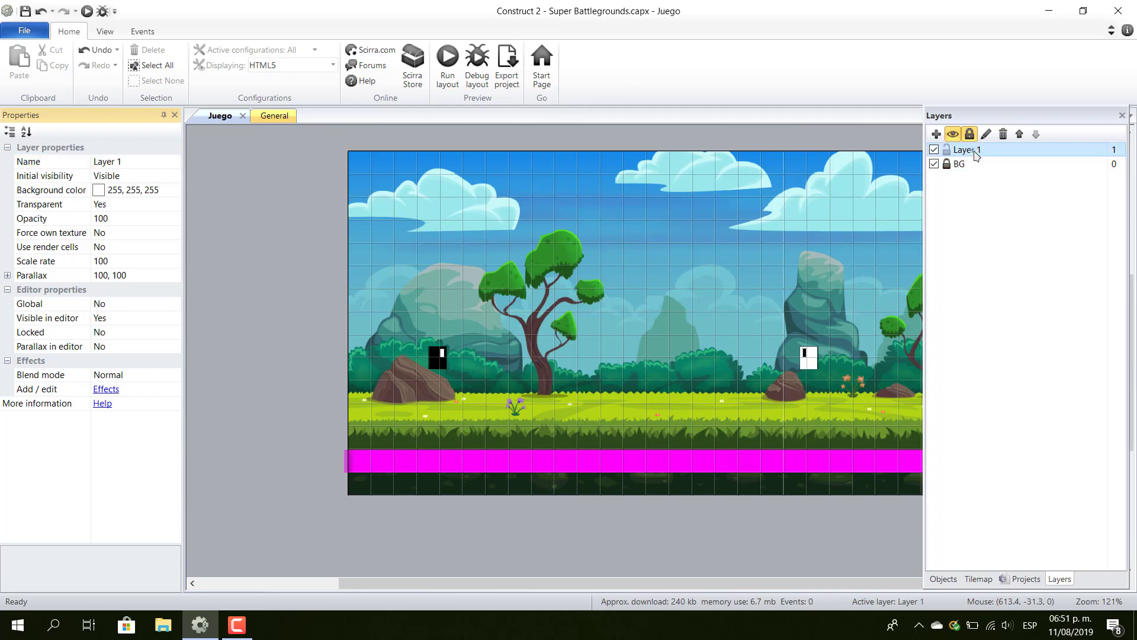
pyautogui.click(144, 161)
pyautogui.press('capslock')
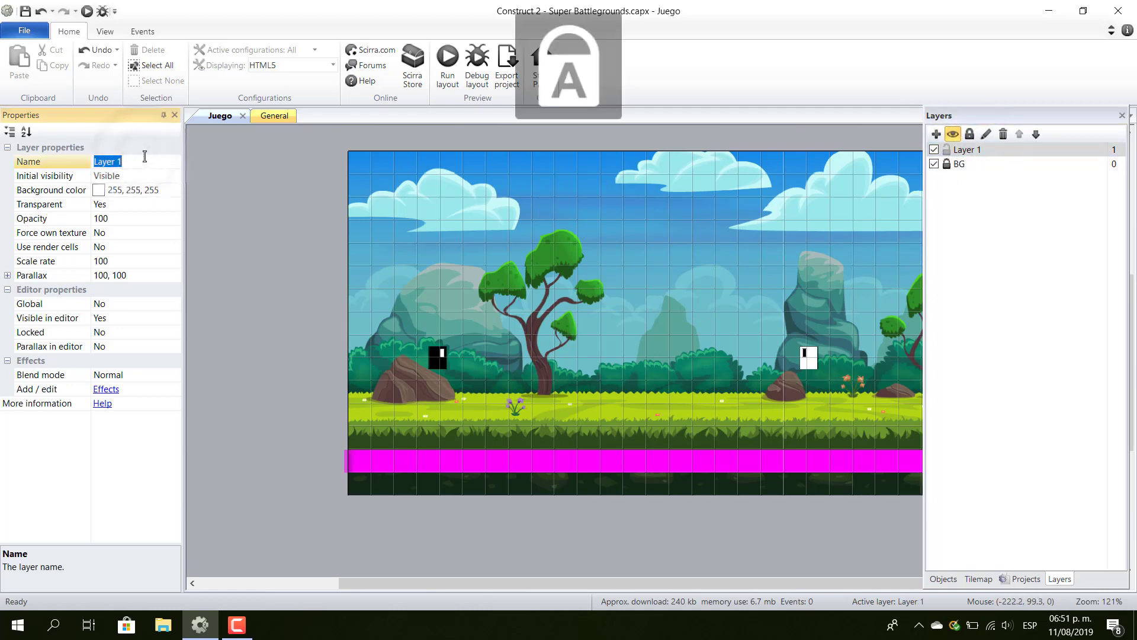
pyautogui.write('Gameplay')
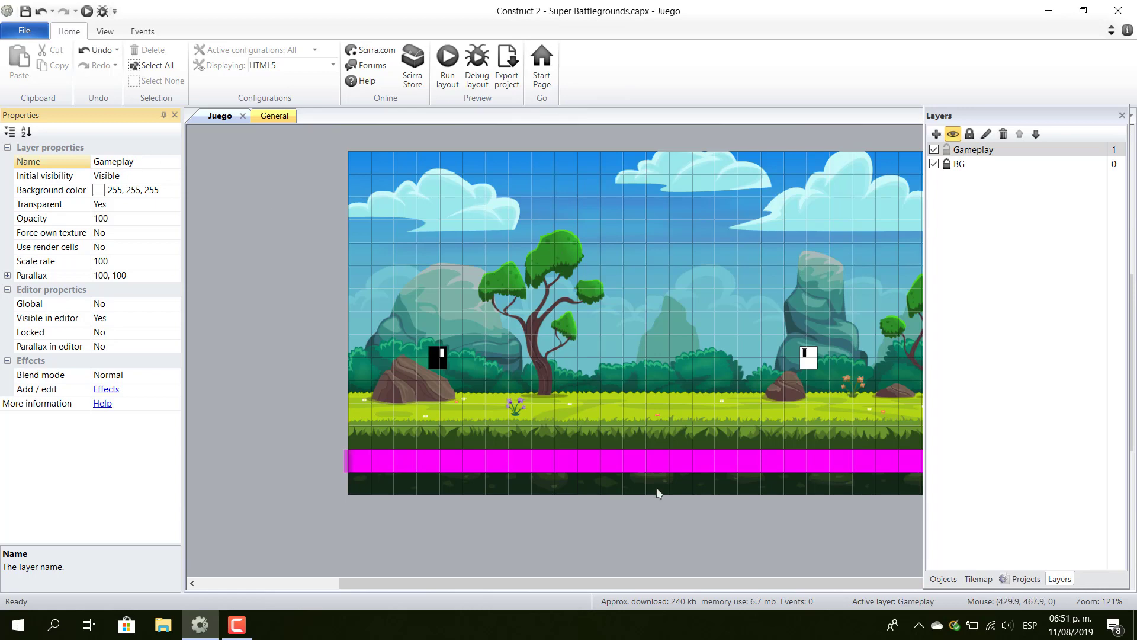
# - Add the Platform behavior to the Jugador1 sprite
pyautogui.click(1027, 581)
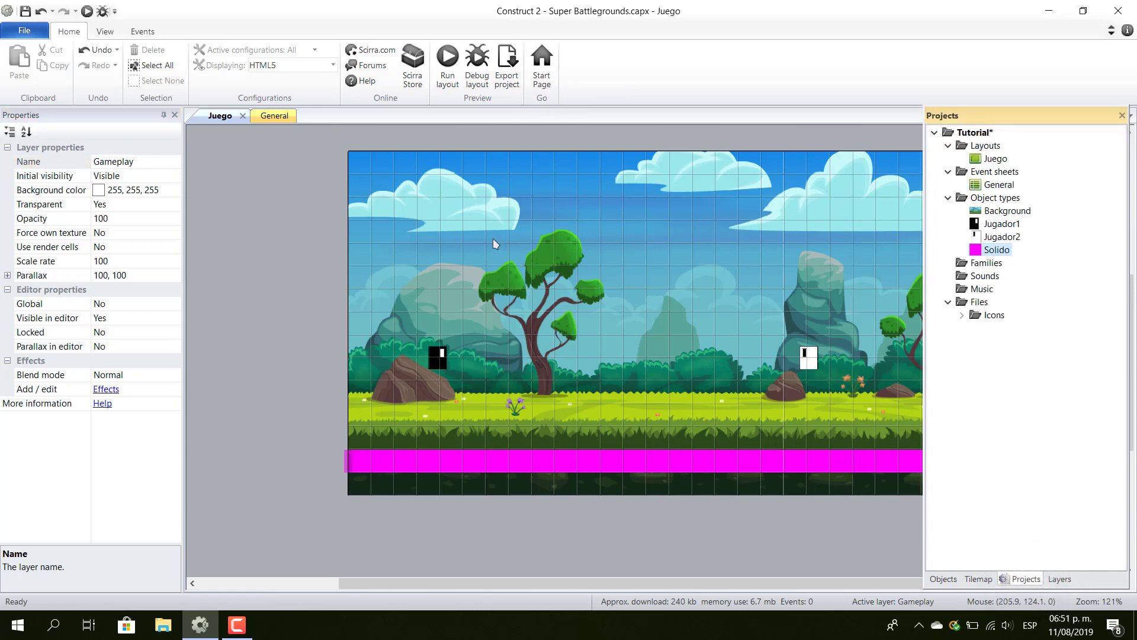
pyautogui.moveTo(493, 238)
pyautogui.mouseDown()
pyautogui.moveTo(679, 334)
pyautogui.moveTo(479, 225)
pyautogui.mouseUp()
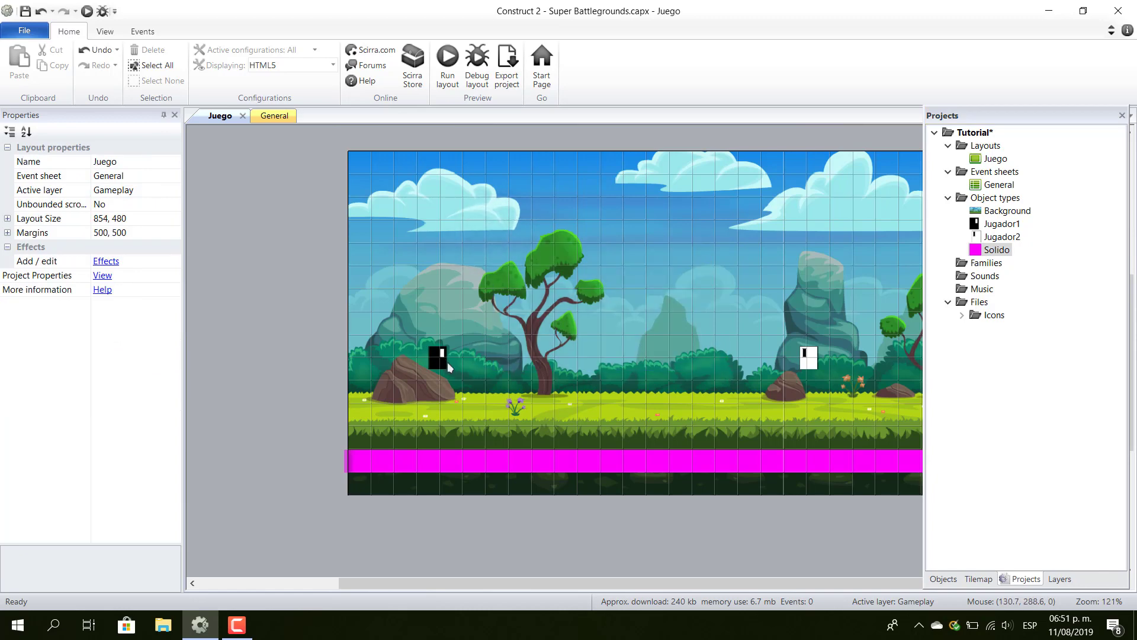
pyautogui.click(439, 357)
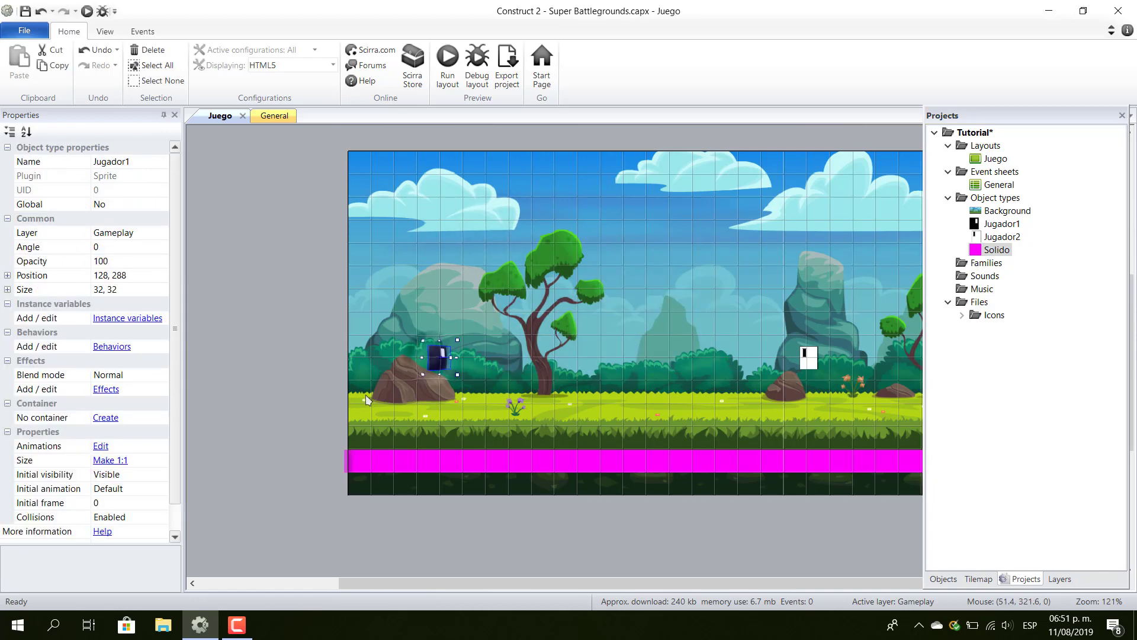
pyautogui.click(112, 347)
pyautogui.click(467, 236)
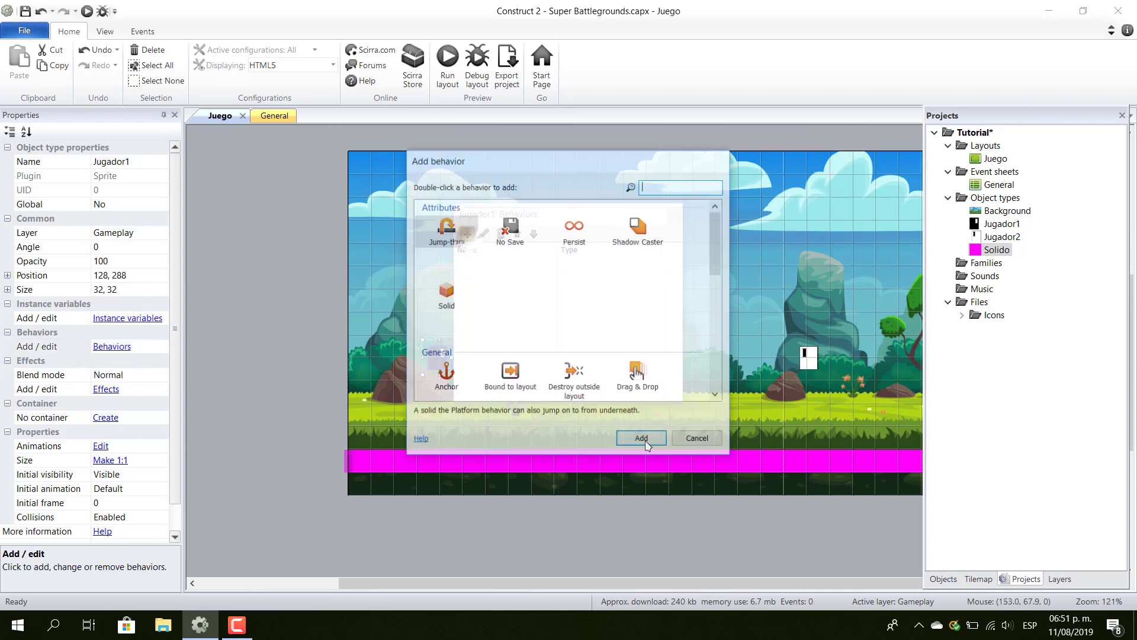
pyautogui.scroll(-5, 602, 362)
pyautogui.scroll(-2, 634, 332)
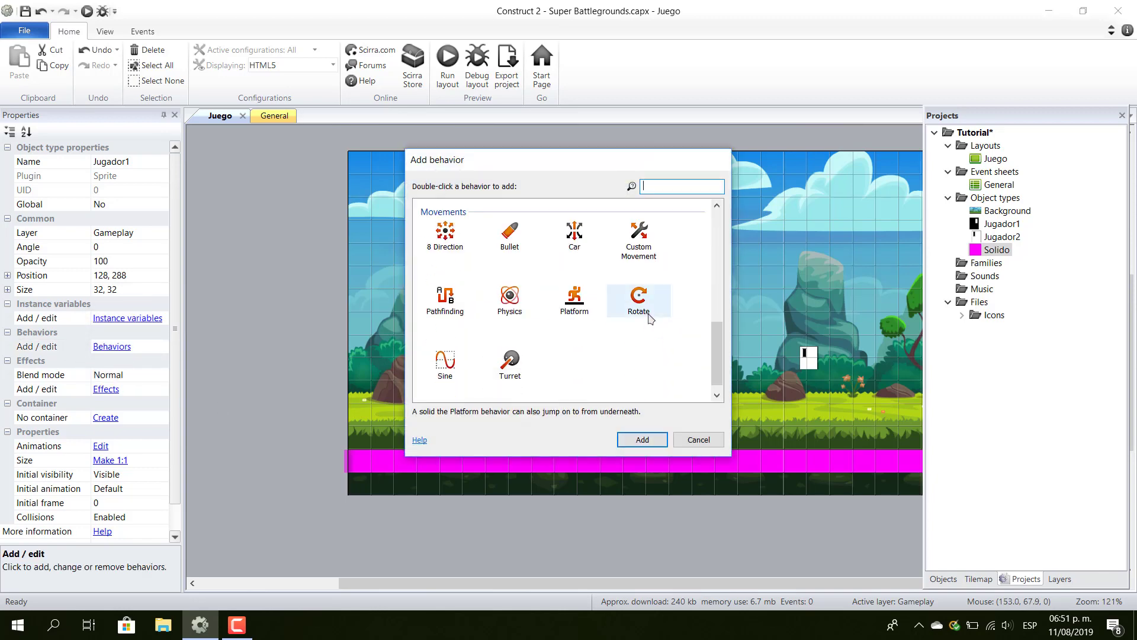
pyautogui.click(586, 311)
pyautogui.doubleClick(587, 312)
pyautogui.click(673, 215)
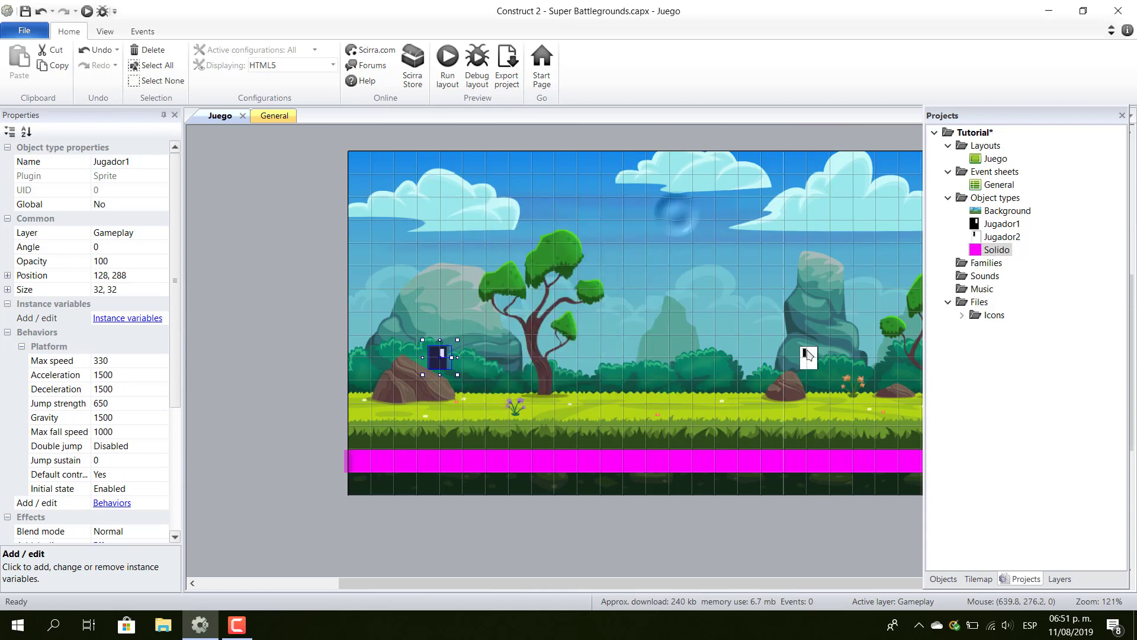
# - Add the Platform behavior to the Jugador2 sprite
pyautogui.click(807, 357)
pyautogui.click(112, 346)
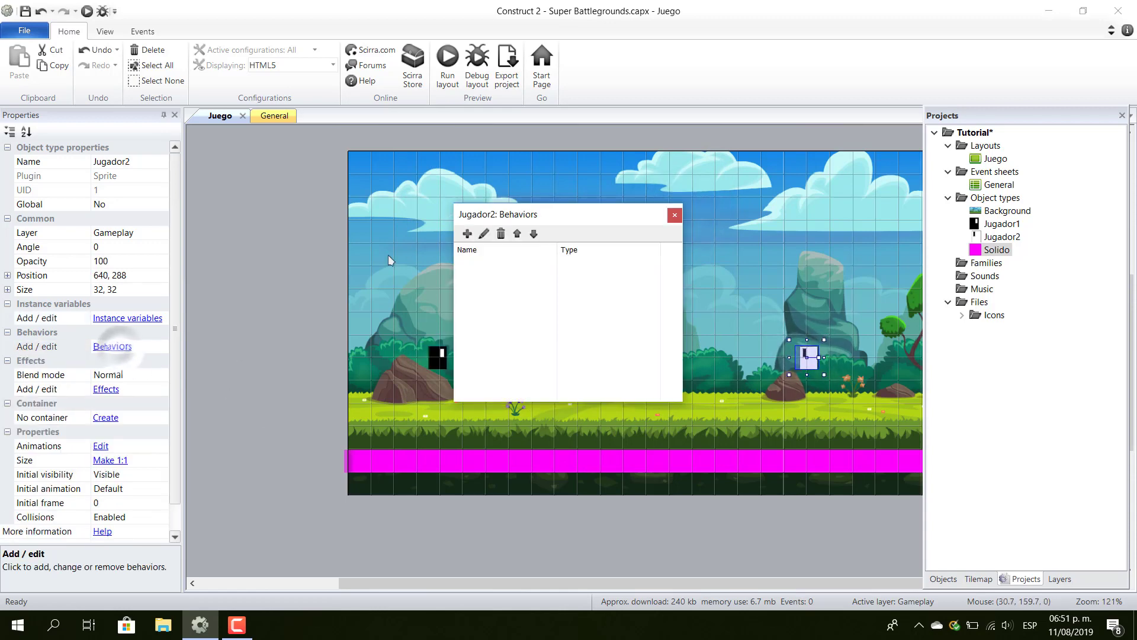
pyautogui.click(467, 233)
pyautogui.scroll(-6, 574, 332)
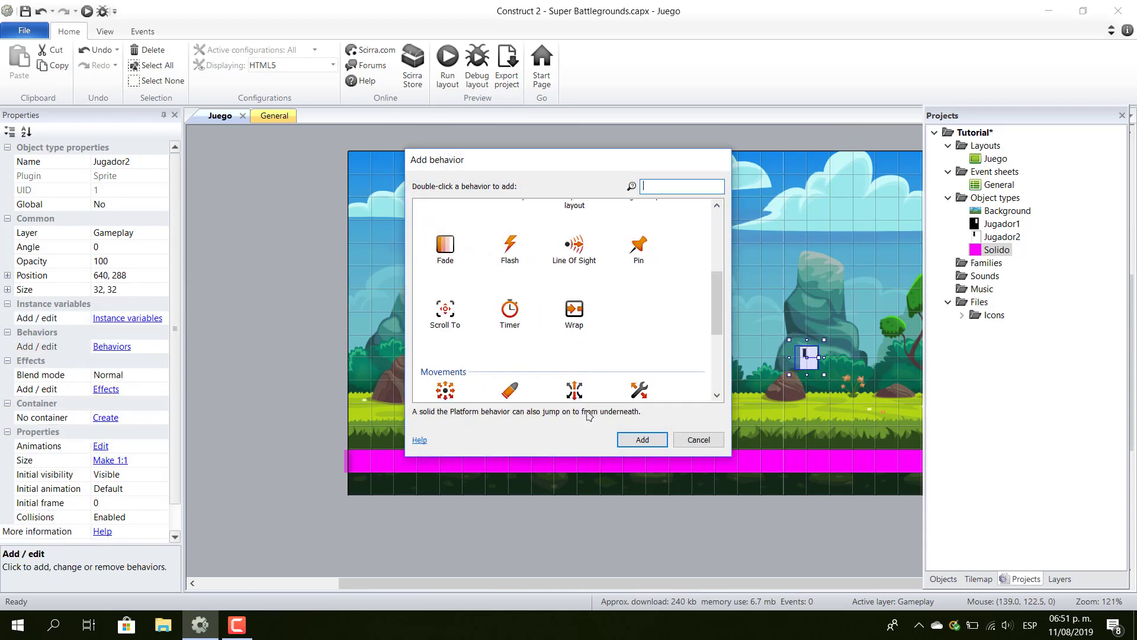
pyautogui.doubleClick(574, 296)
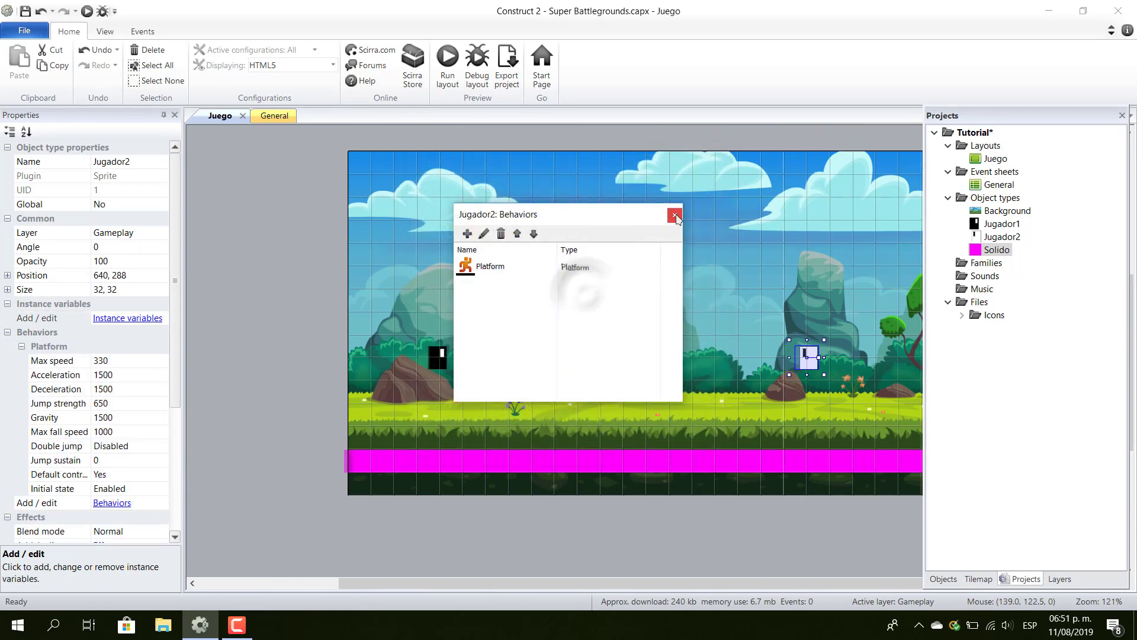
pyautogui.press('Escape')
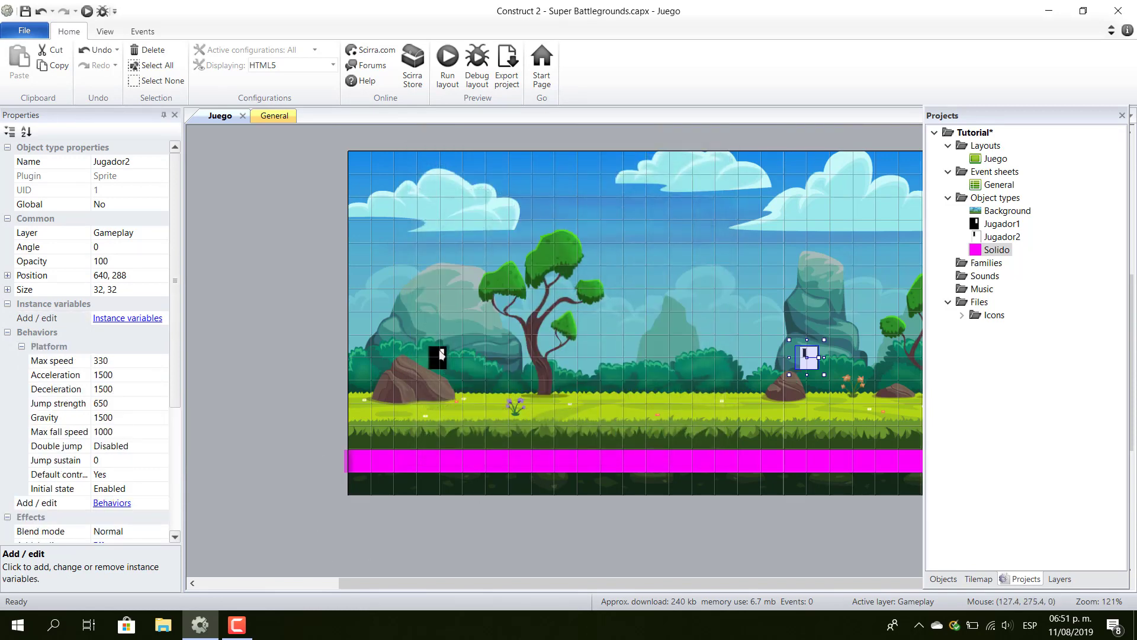
# - Set Jugador1's Platform behavior to max speed 150, acceleration 1000, deceleration 5000 and jump strength 800
pyautogui.click(441, 354)
pyautogui.click(131, 360)
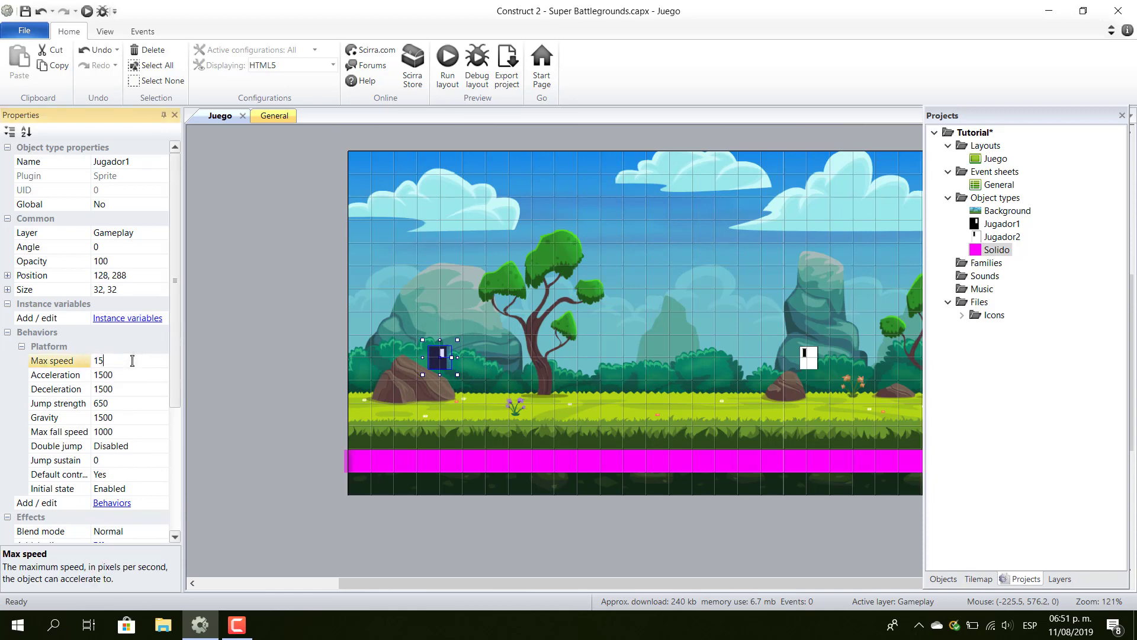
pyautogui.click(121, 377)
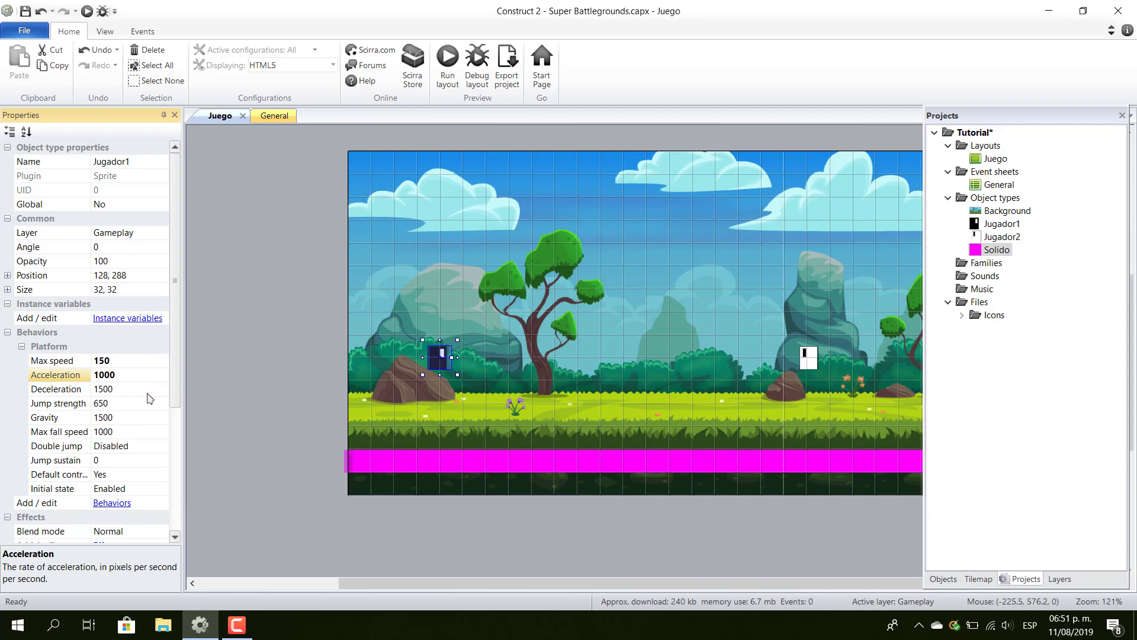
pyautogui.click(148, 392)
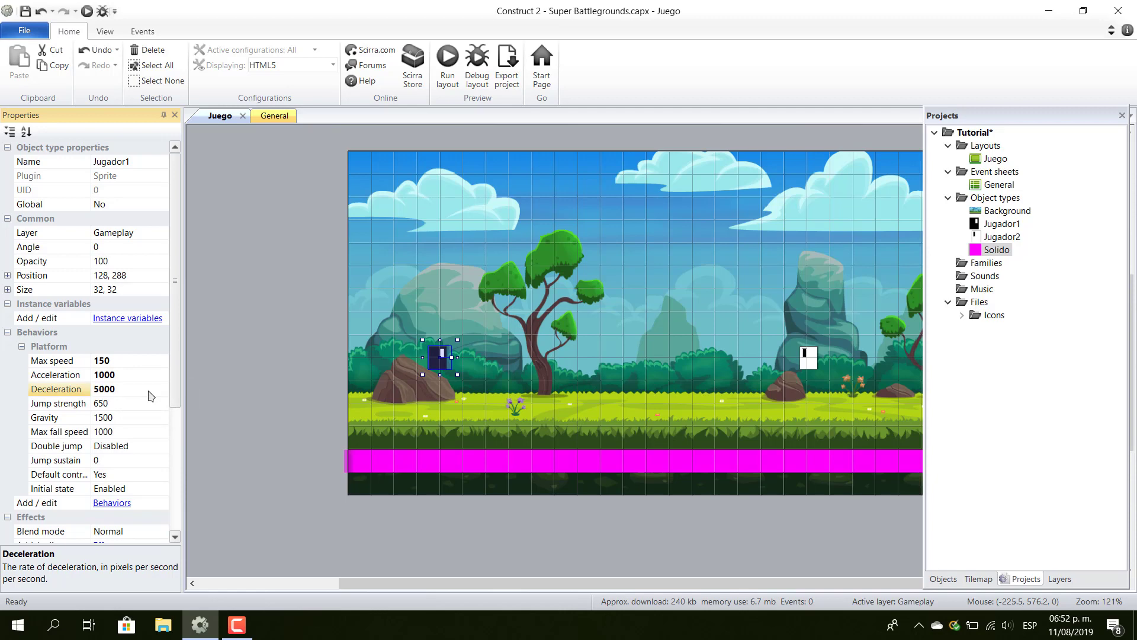
pyautogui.click(135, 404)
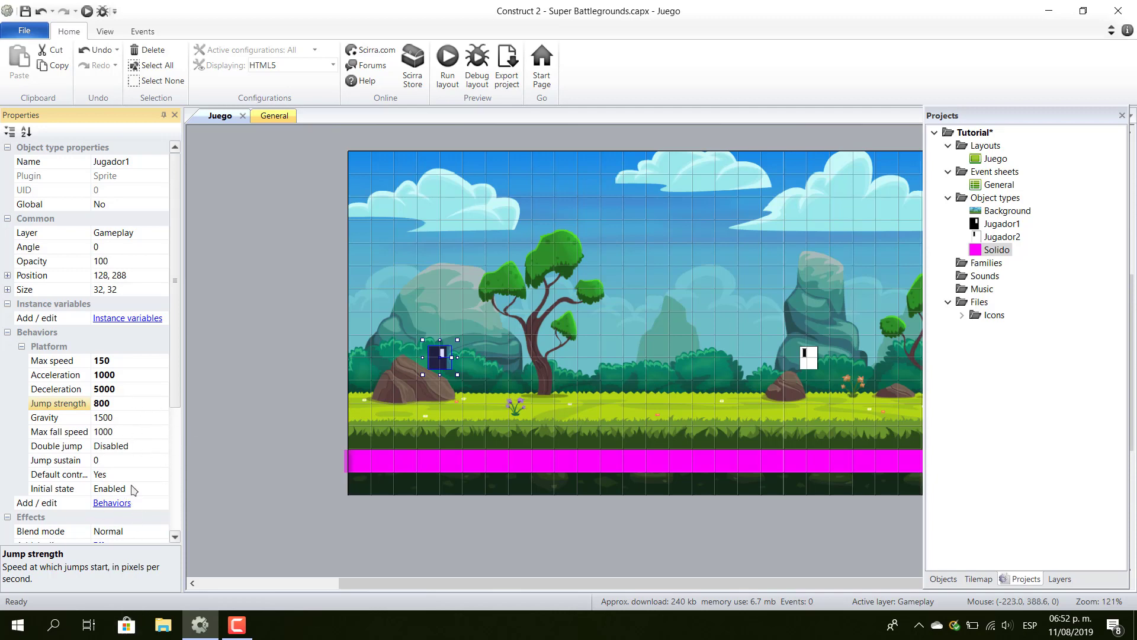
pyautogui.click(503, 390)
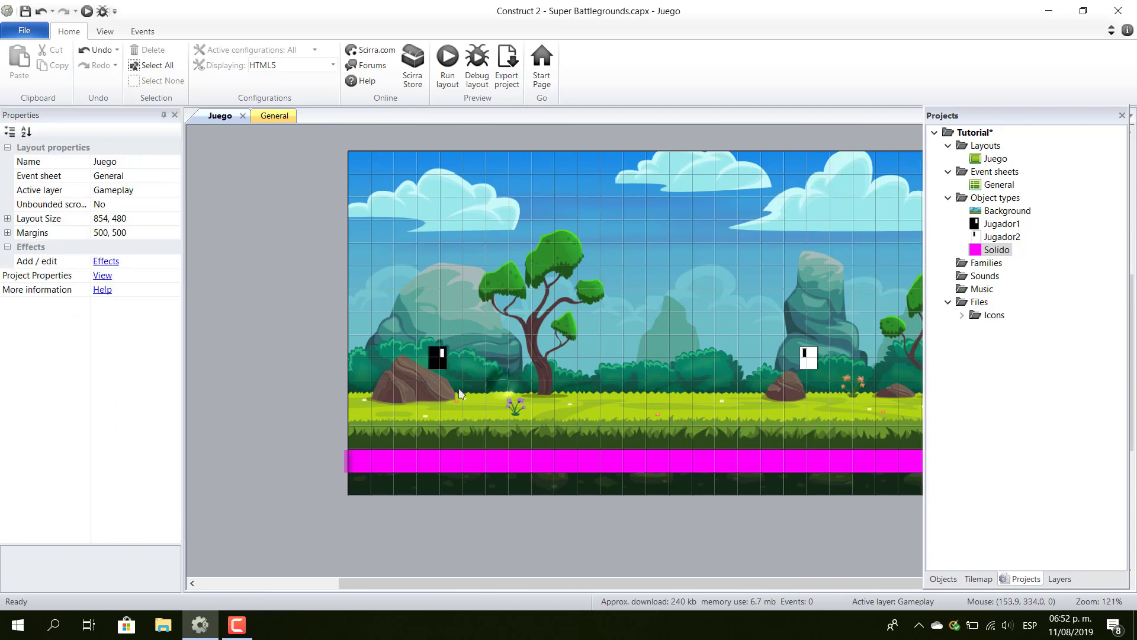
# - Set the default controls of Jugador1's Platform behavior to No and deselect the sprite
pyautogui.click(442, 364)
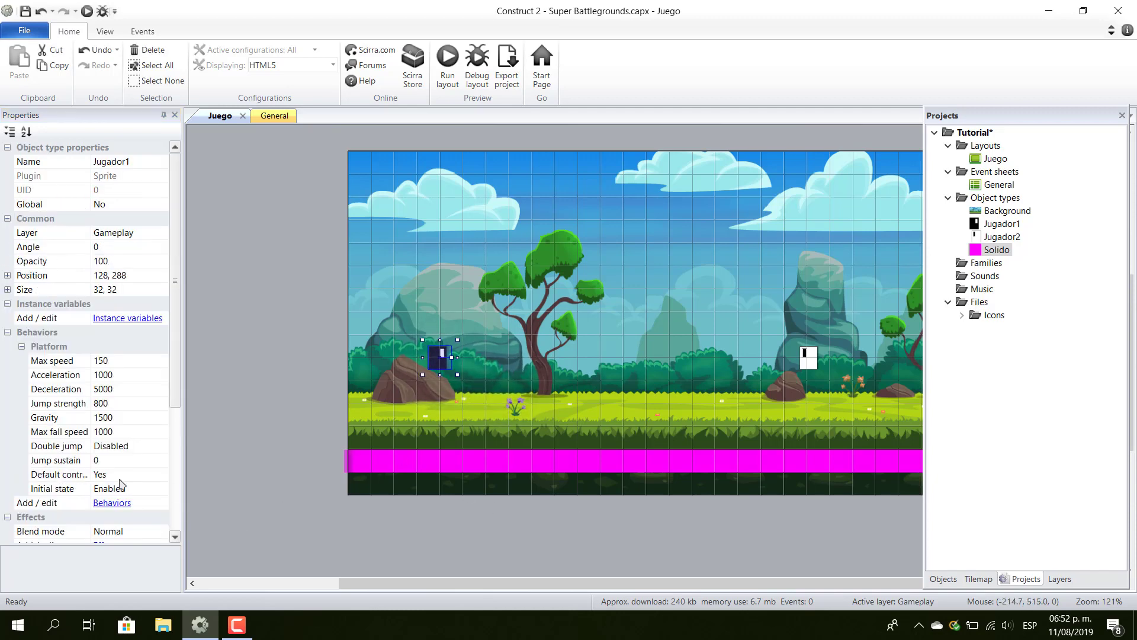
pyautogui.scroll(-5, 172, 485)
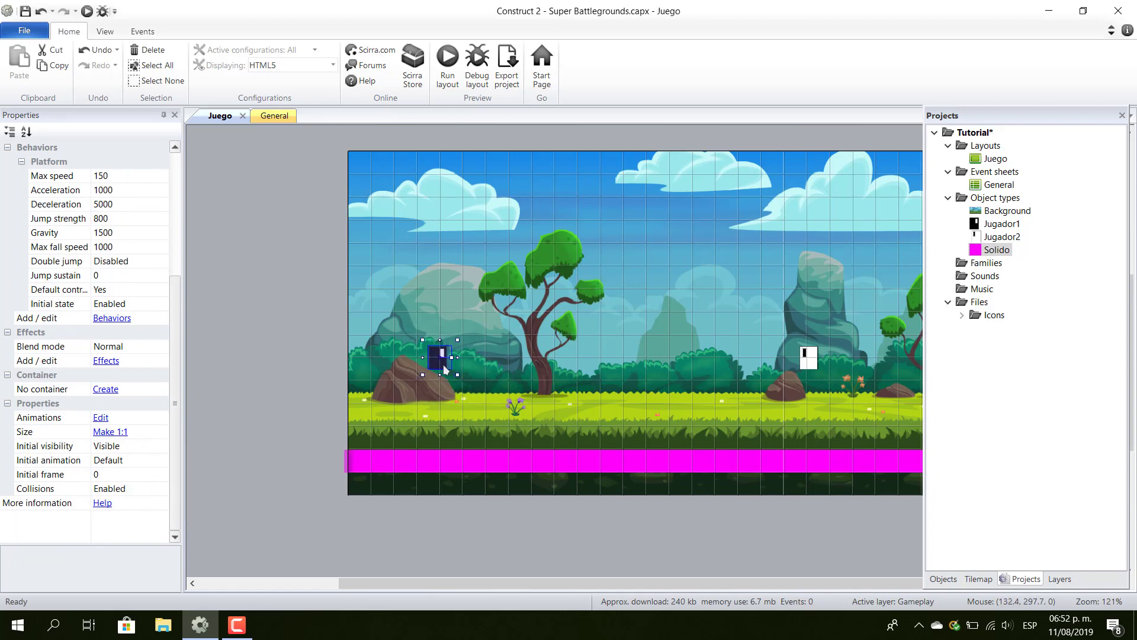
pyautogui.click(160, 289)
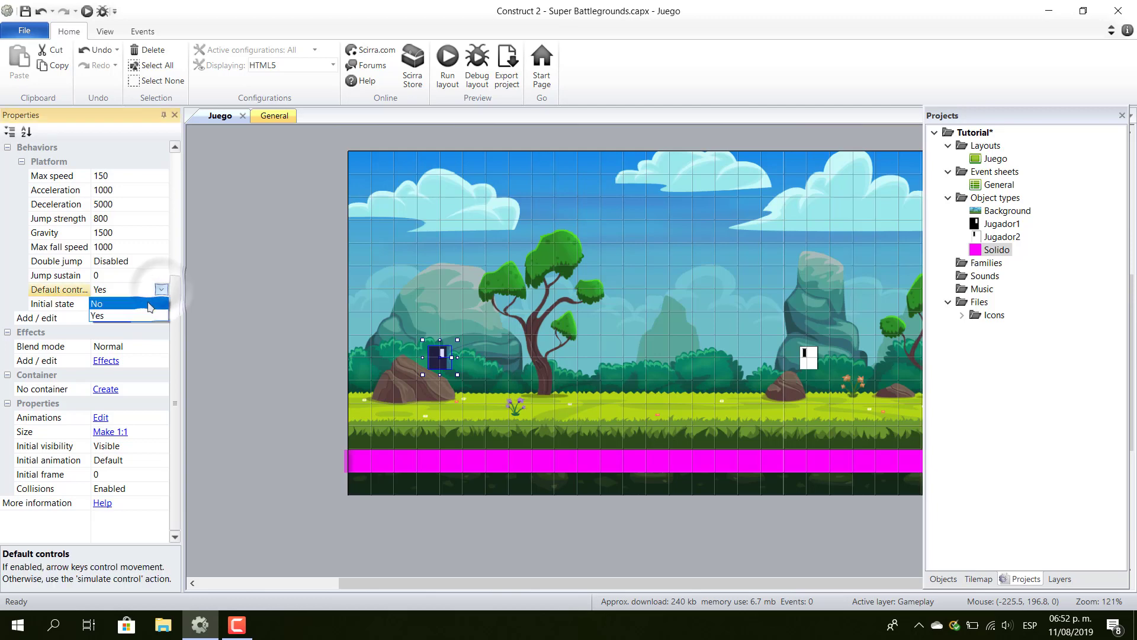
pyautogui.click(113, 309)
pyautogui.click(357, 358)
# - Set Jugador2's Platform behavior to max speed 150 and acceleration 1000, matching Jugador1
pyautogui.click(444, 359)
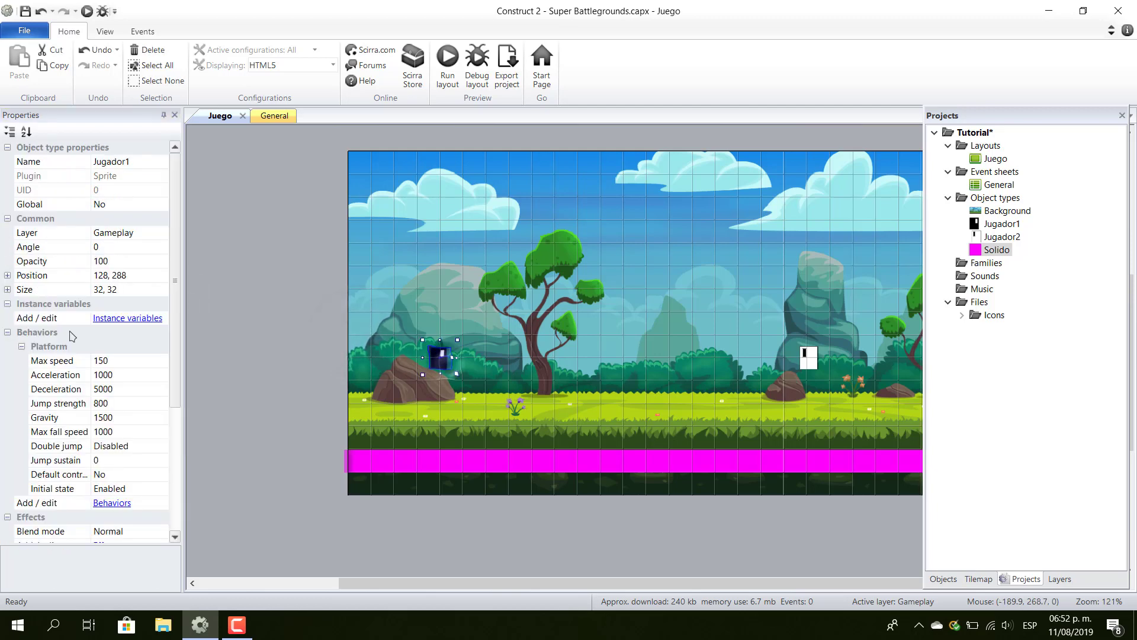
pyautogui.scroll(-3, 127, 367)
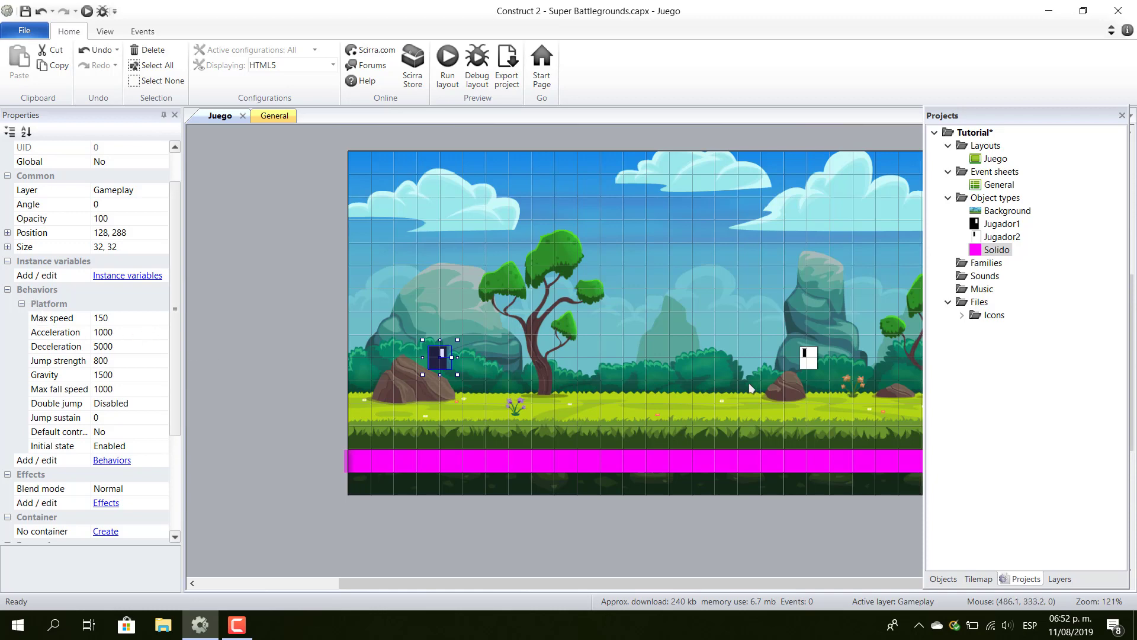
pyautogui.click(799, 358)
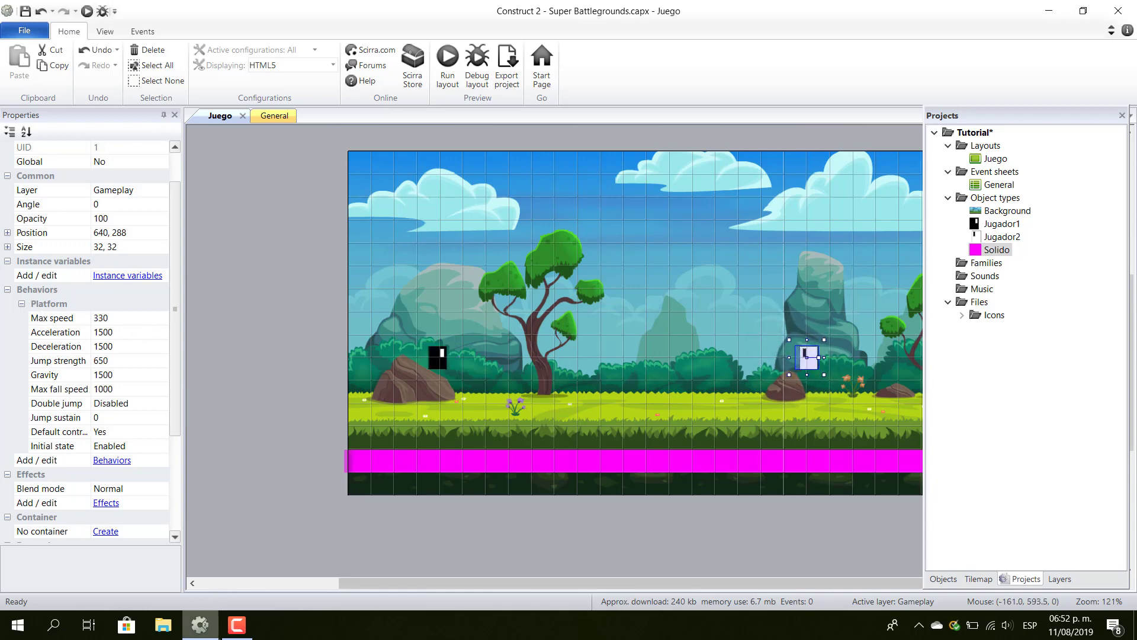
pyautogui.click(237, 625)
pyautogui.doubleClick(128, 314)
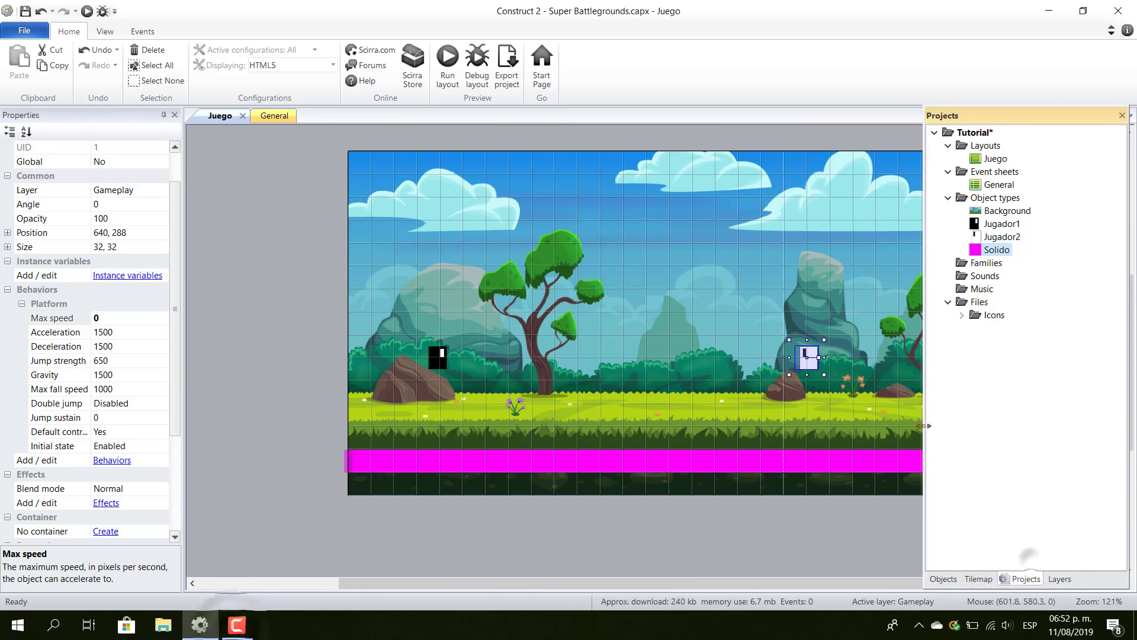
pyautogui.write('0150')
pyautogui.press('Tab')
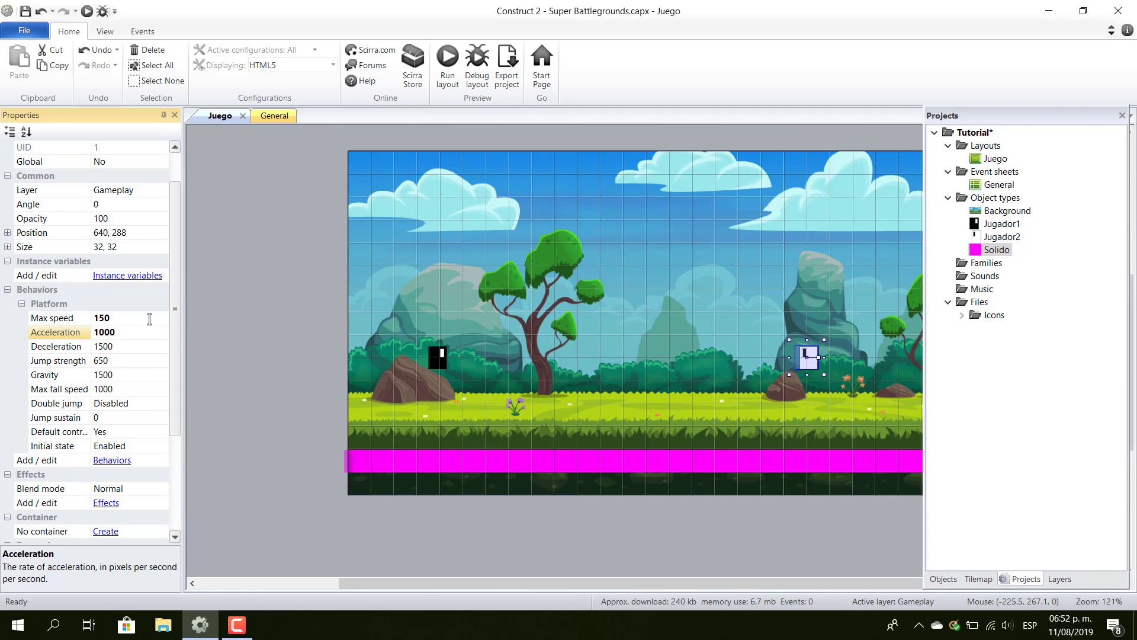
pyautogui.press('Tab')
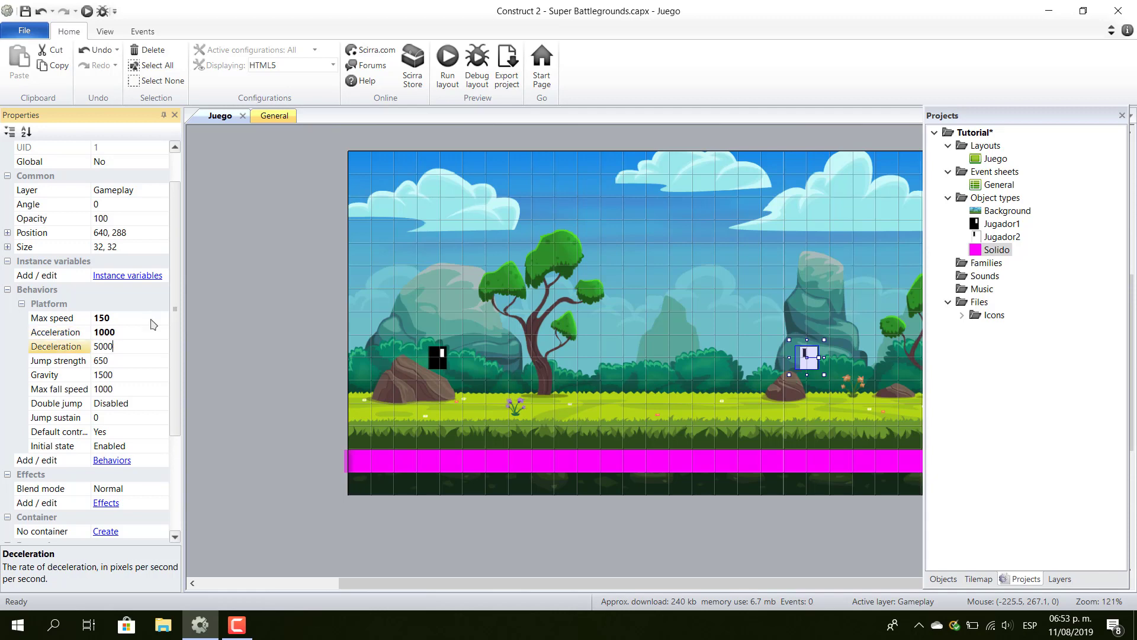
# - Set the deceleration of Jugador2's Platform behavior to 5000 and its jump strength to 800, then deselect the sprite
pyautogui.write('5000')
pyautogui.press('Tab')
pyautogui.press('Tab')
pyautogui.press('Tab')
pyautogui.press('Tab')
pyautogui.press('Tab')
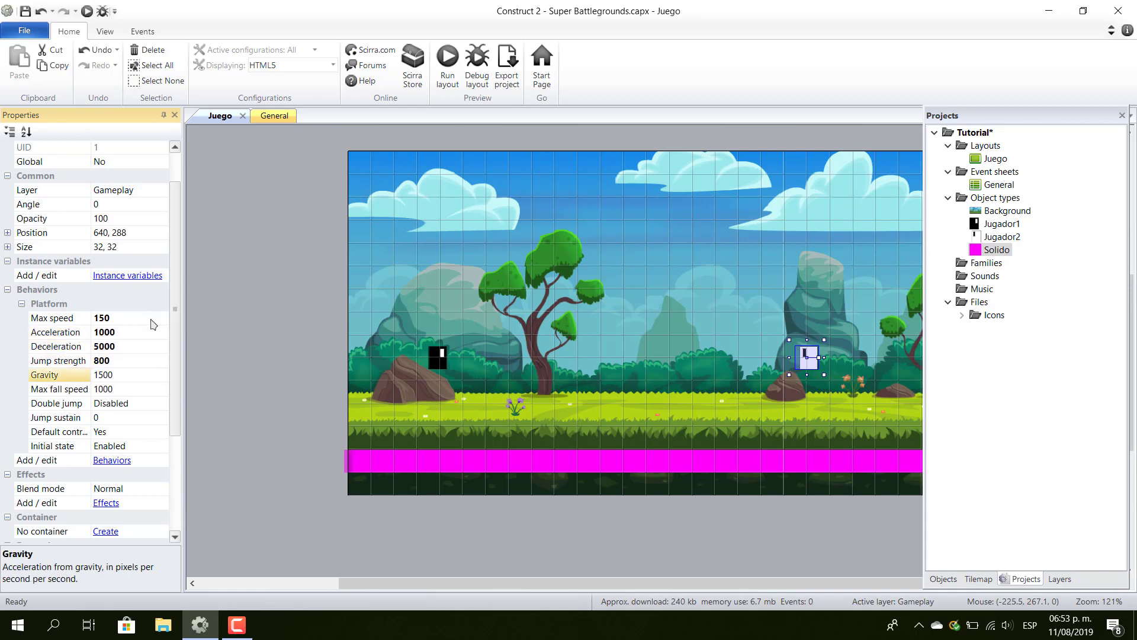
pyautogui.press('Tab')
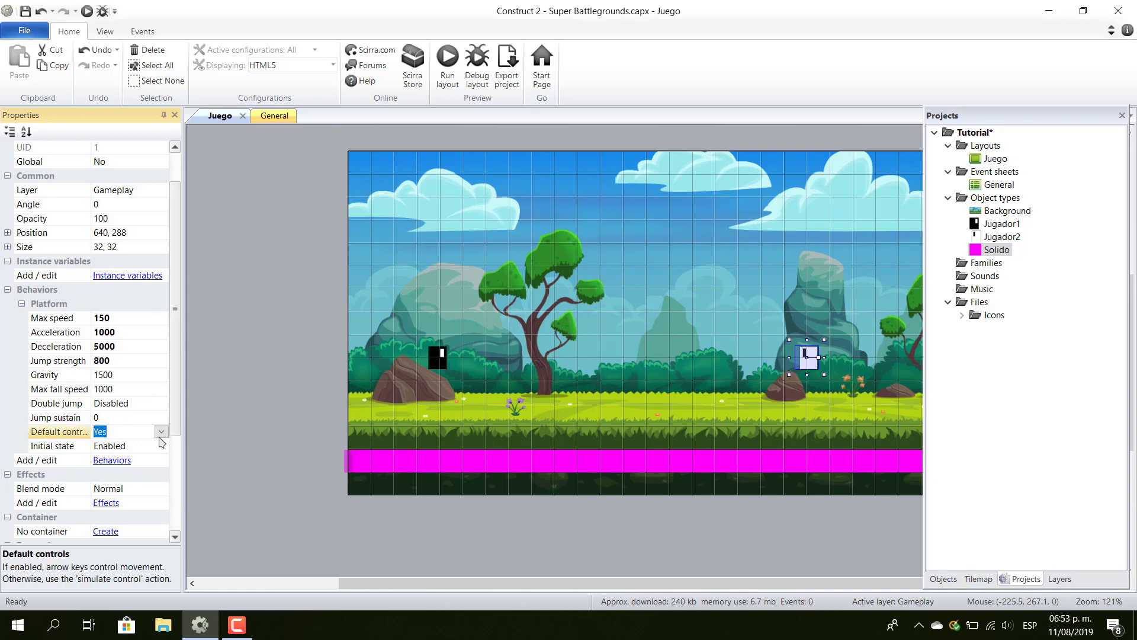
pyautogui.press('Tab')
pyautogui.click(251, 497)
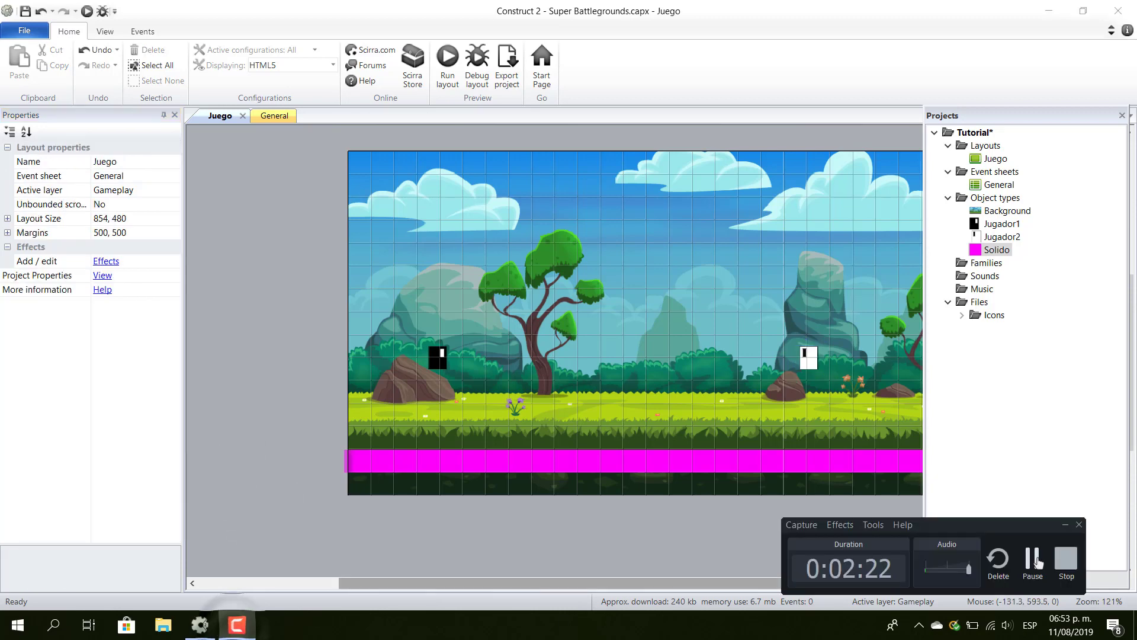
# - Move Jugador1 down to the left end of the layout so it stands on the magenta floor, and deselect it
pyautogui.click(808, 358)
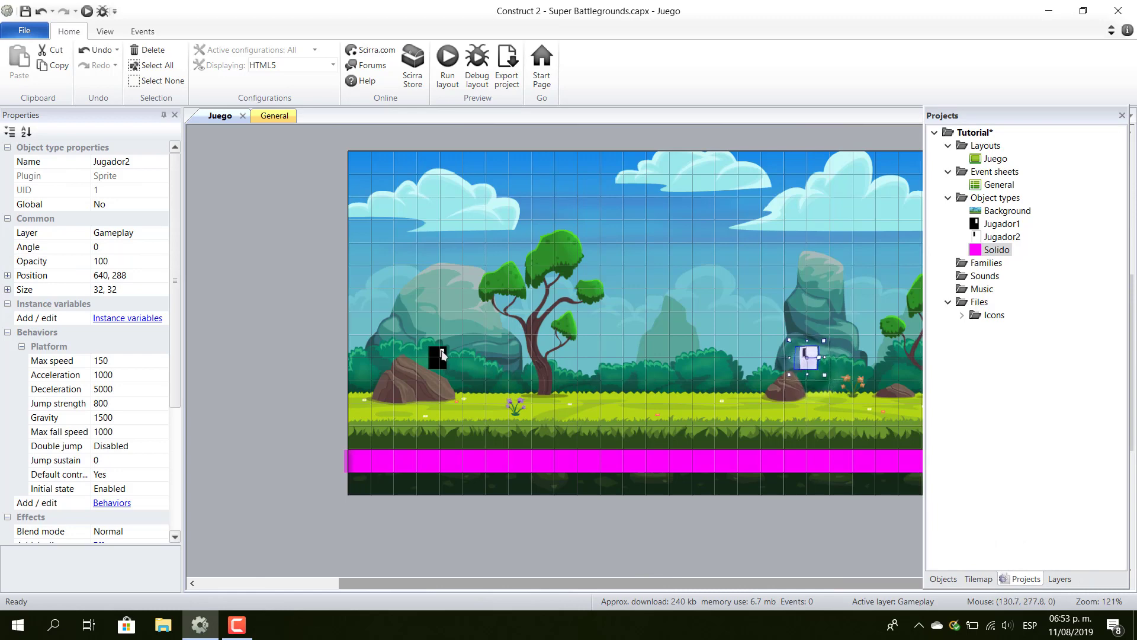
pyautogui.click(439, 358)
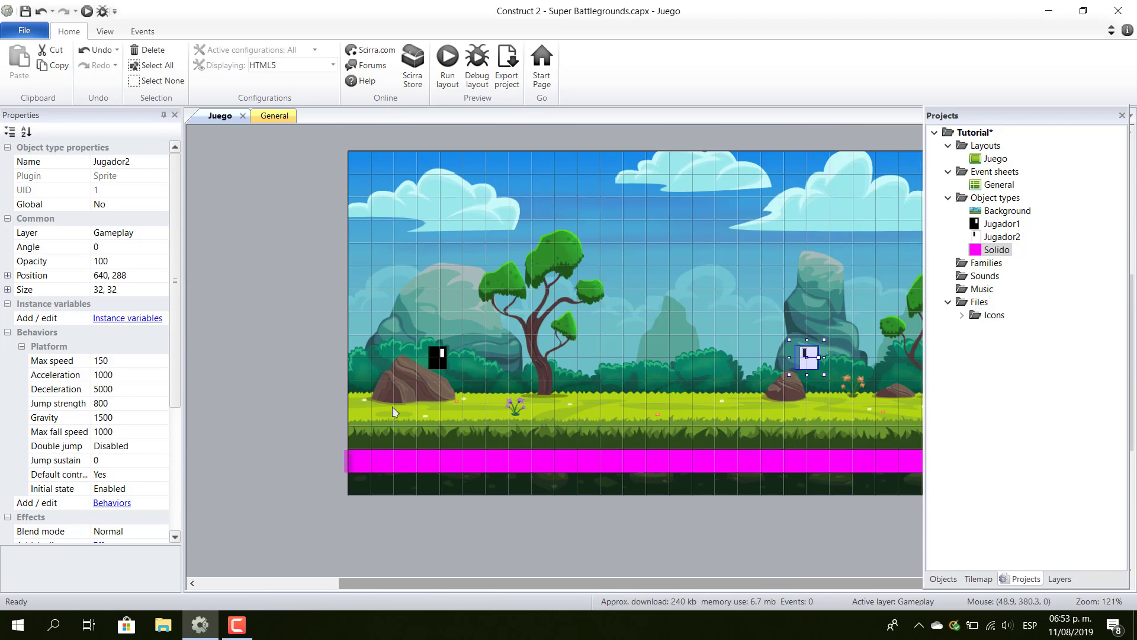
pyautogui.moveTo(443, 361); pyautogui.dragTo(382, 424)
pyautogui.click(372, 574)
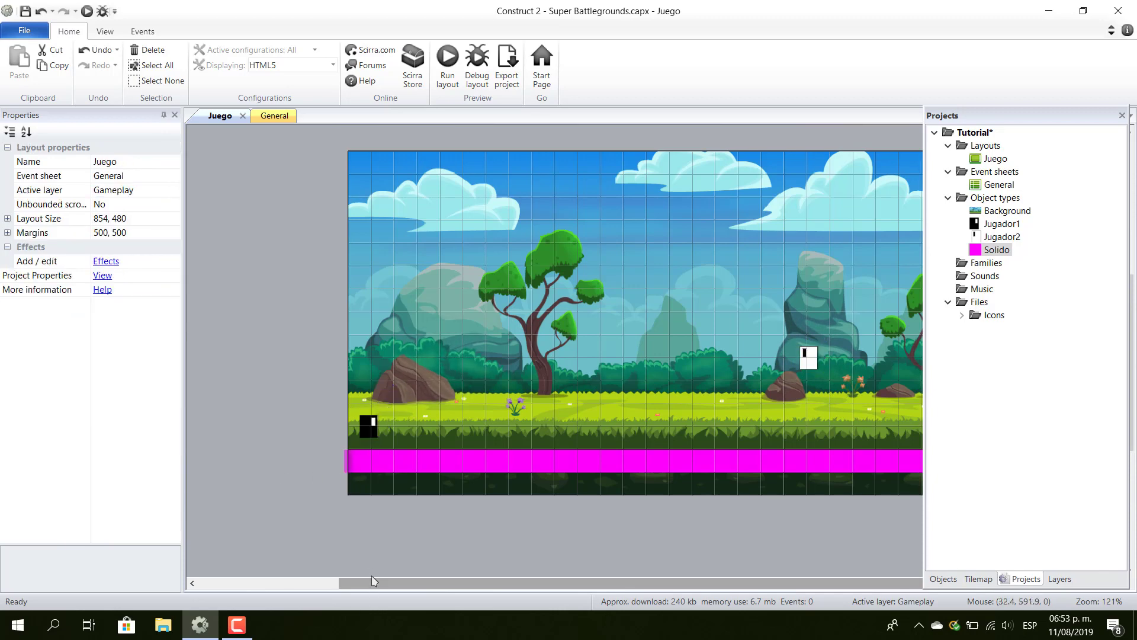
# - Move Jugador2 to position 800, 384 so it stands on the floor at the right end of the layout
pyautogui.moveTo(384, 590); pyautogui.dragTo(500, 590)
pyautogui.moveTo(656, 368); pyautogui.dragTo(763, 441)
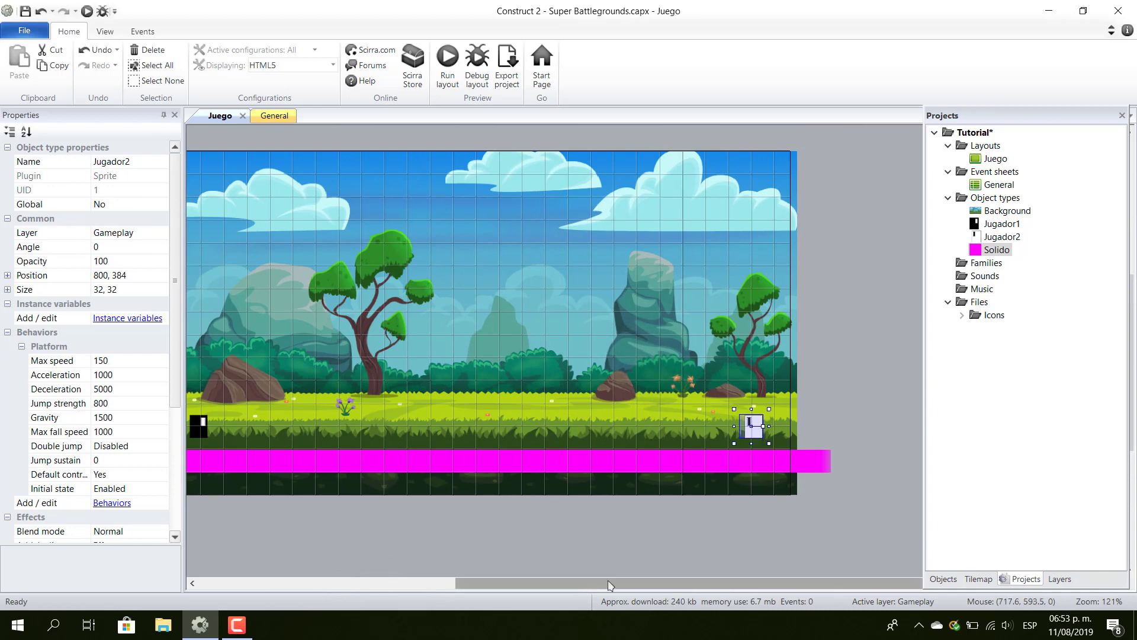
pyautogui.moveTo(613, 585); pyautogui.dragTo(555, 578)
pyautogui.click(522, 545)
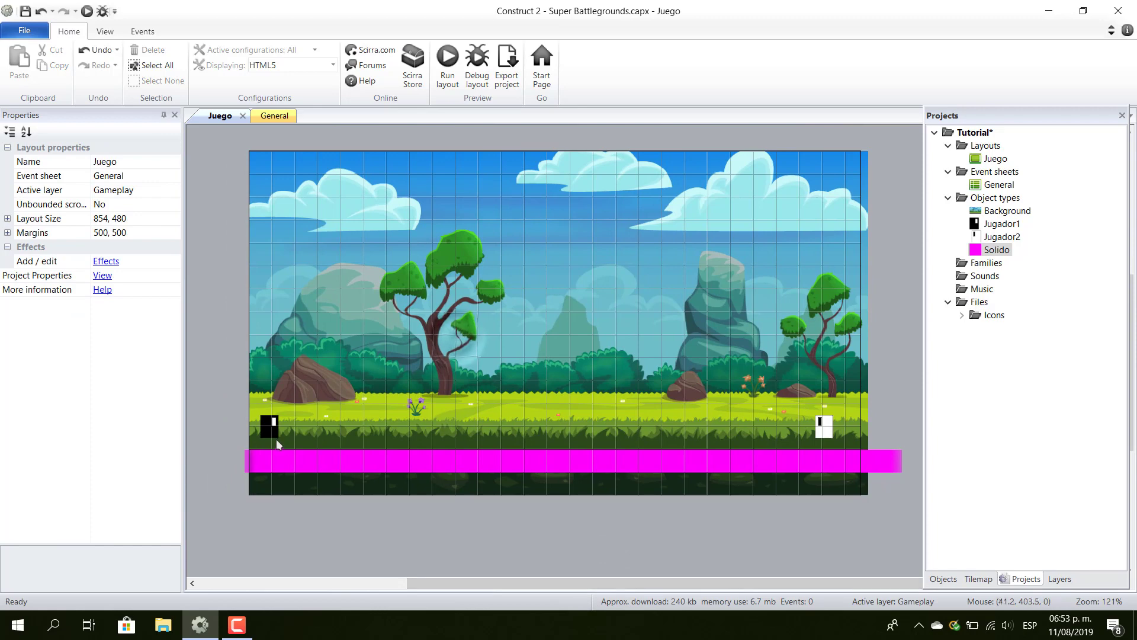
pyautogui.click(275, 431)
pyautogui.click(307, 349)
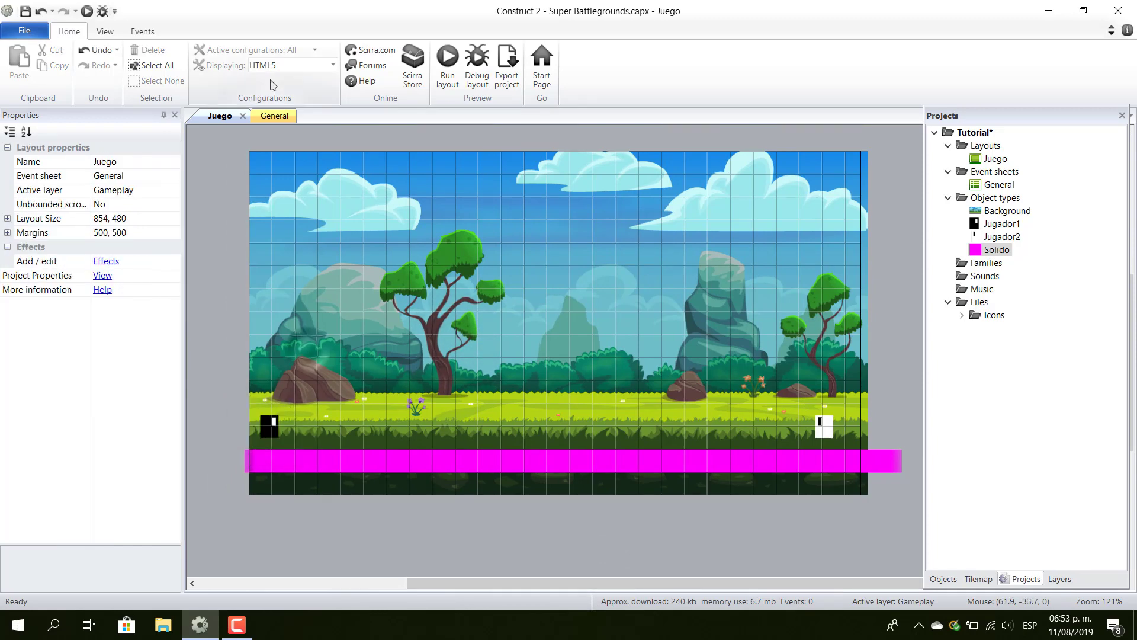
# - Insert a Keyboard object into the project from the Juego layout
pyautogui.click(277, 117)
pyautogui.click(217, 116)
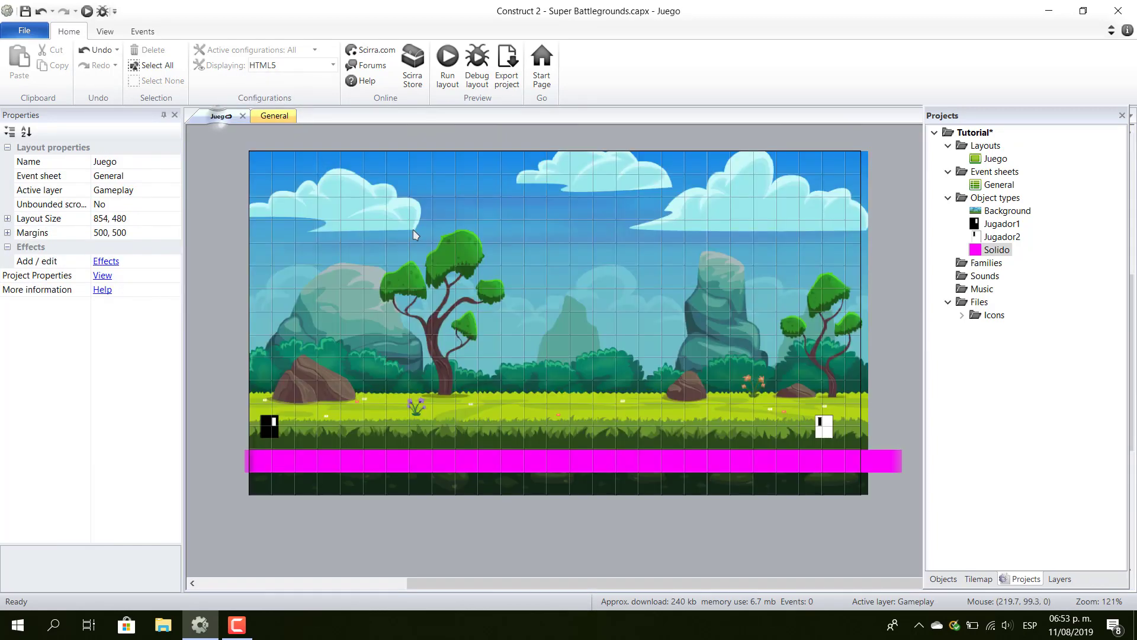
pyautogui.doubleClick(545, 249)
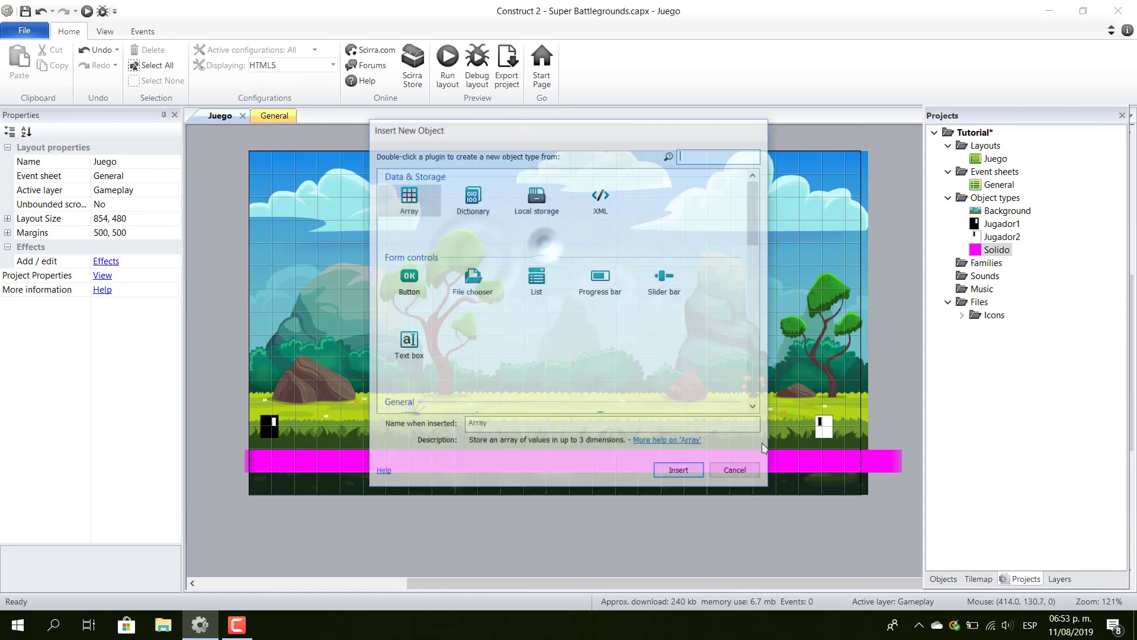
pyautogui.scroll(-3, 610, 361)
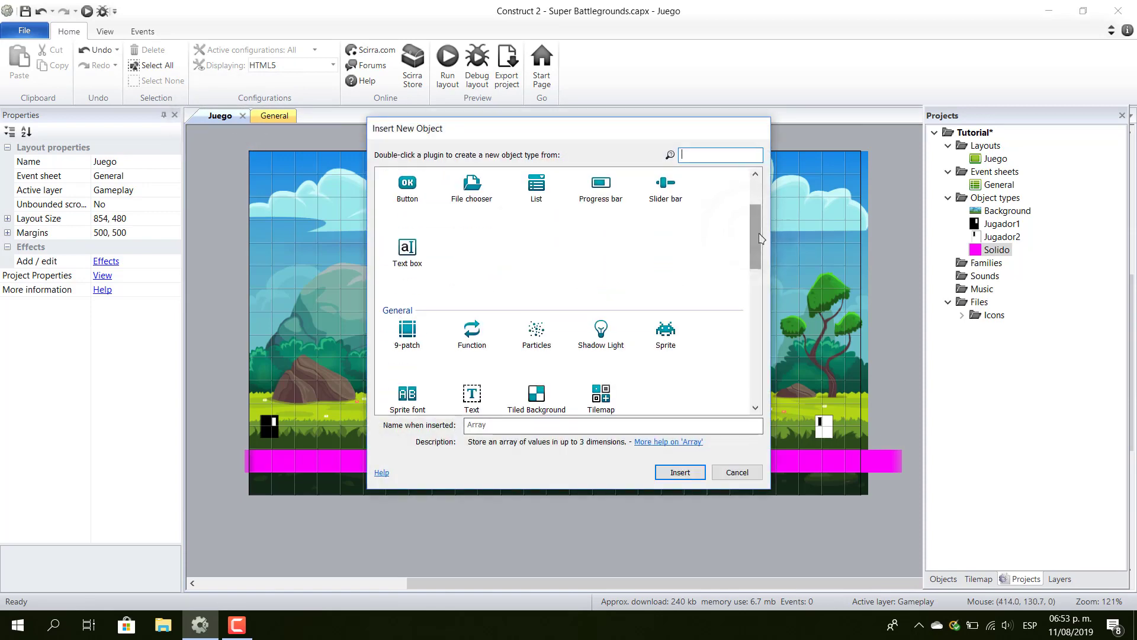
pyautogui.scroll(-3, 610, 361)
pyautogui.doubleClick(474, 305)
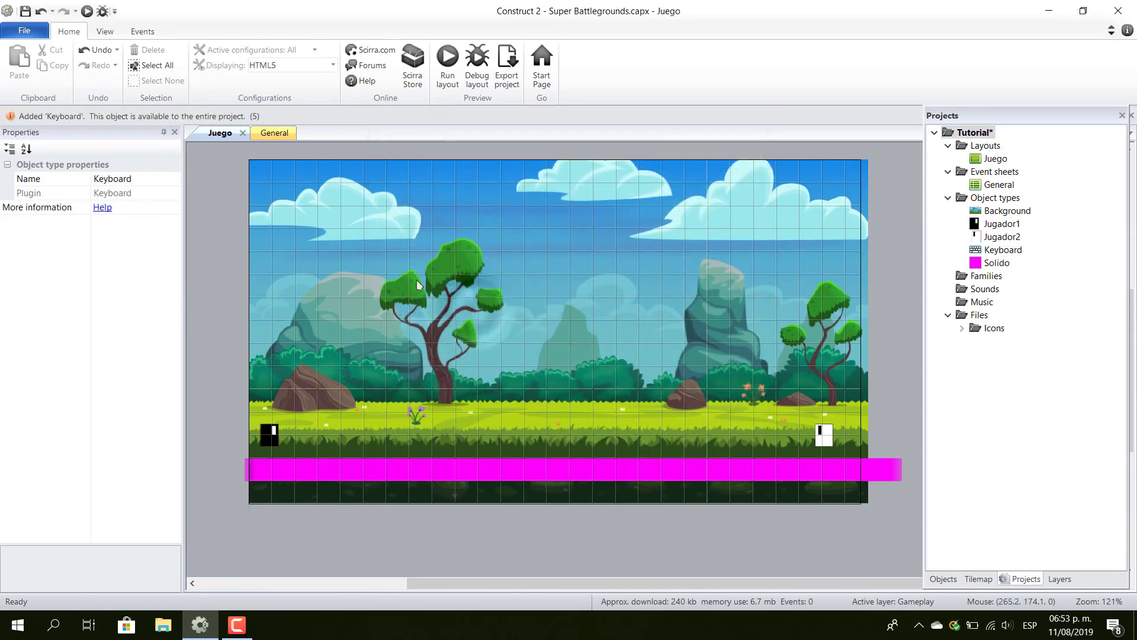
pyautogui.rightClick(407, 268)
pyautogui.click(353, 248)
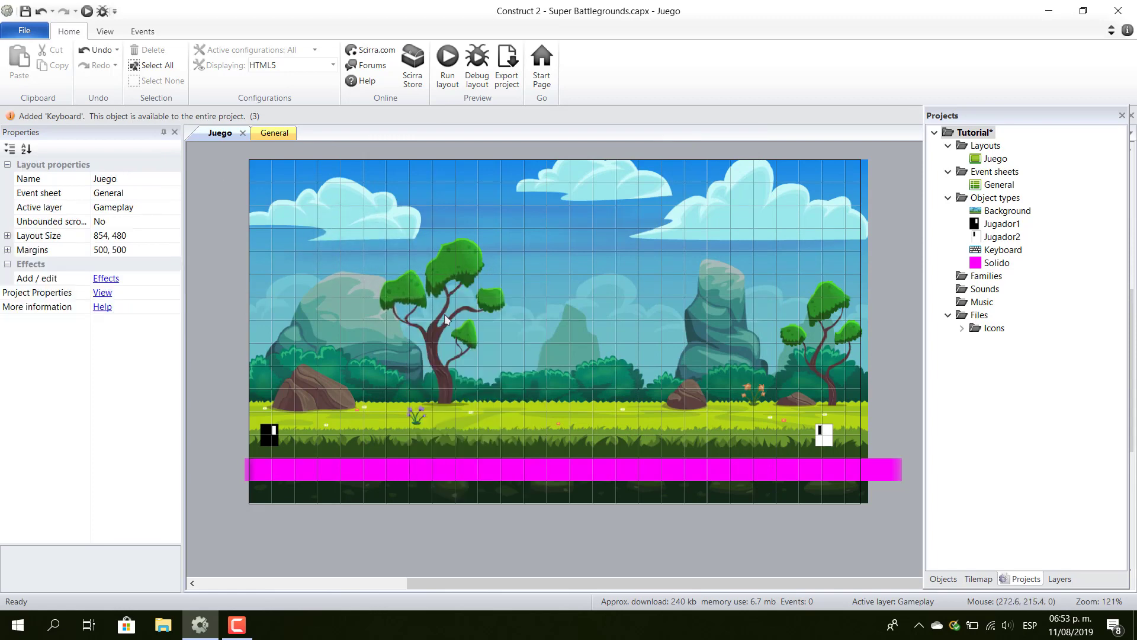
# - Add an event to the General event sheet with the Keyboard condition Key is down for the D key
pyautogui.click(264, 135)
pyautogui.click(235, 140)
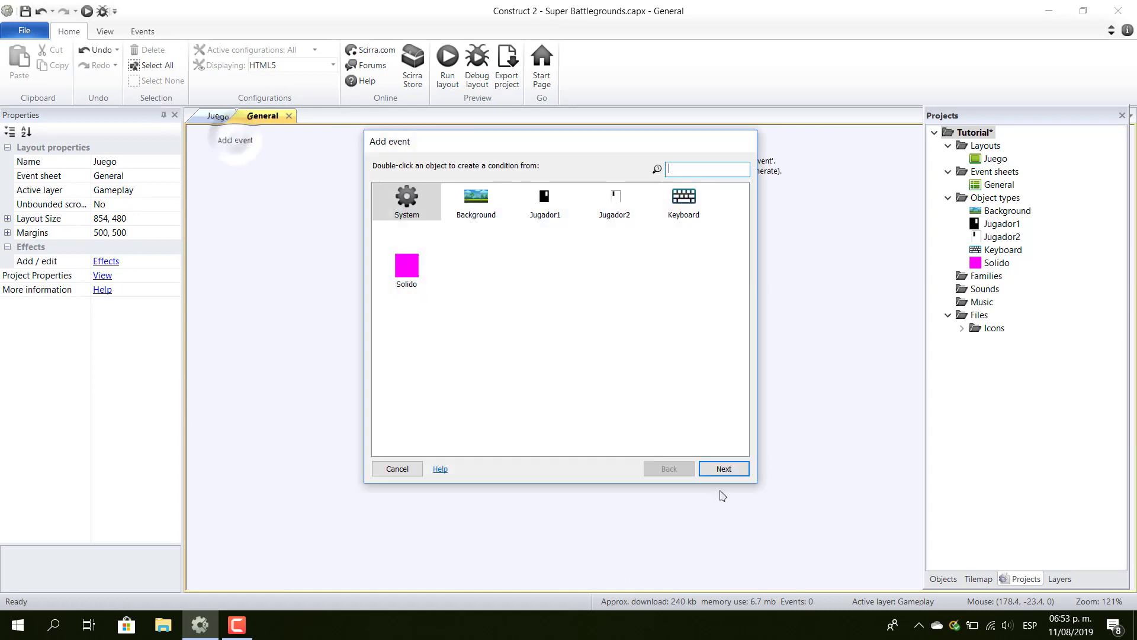
pyautogui.doubleClick(681, 201)
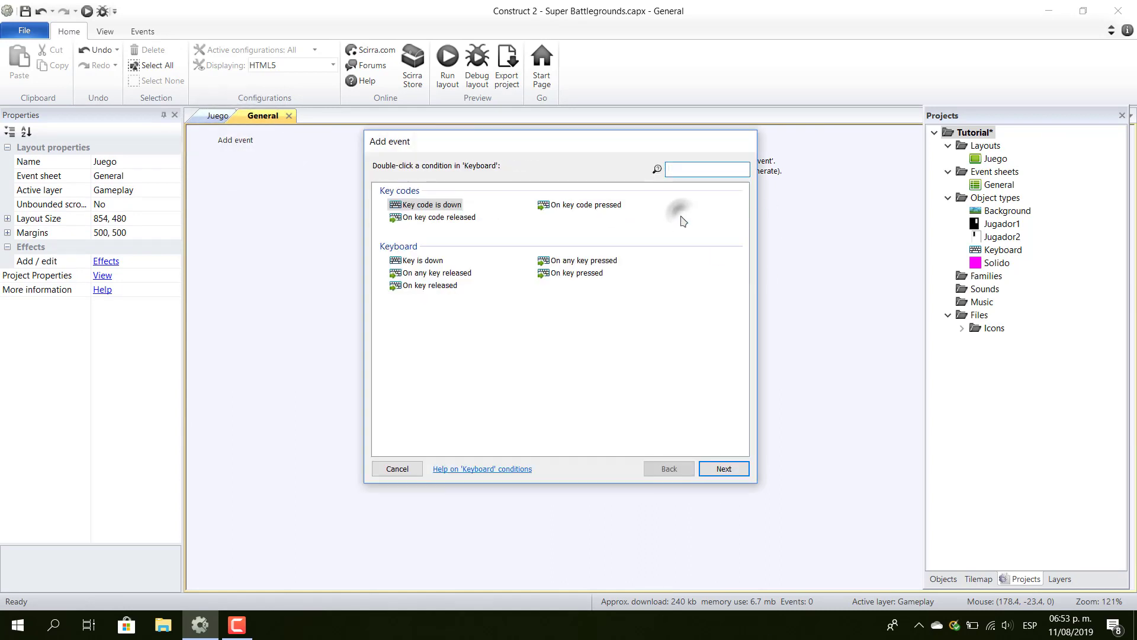
pyautogui.click(422, 261)
pyautogui.doubleClick(422, 261)
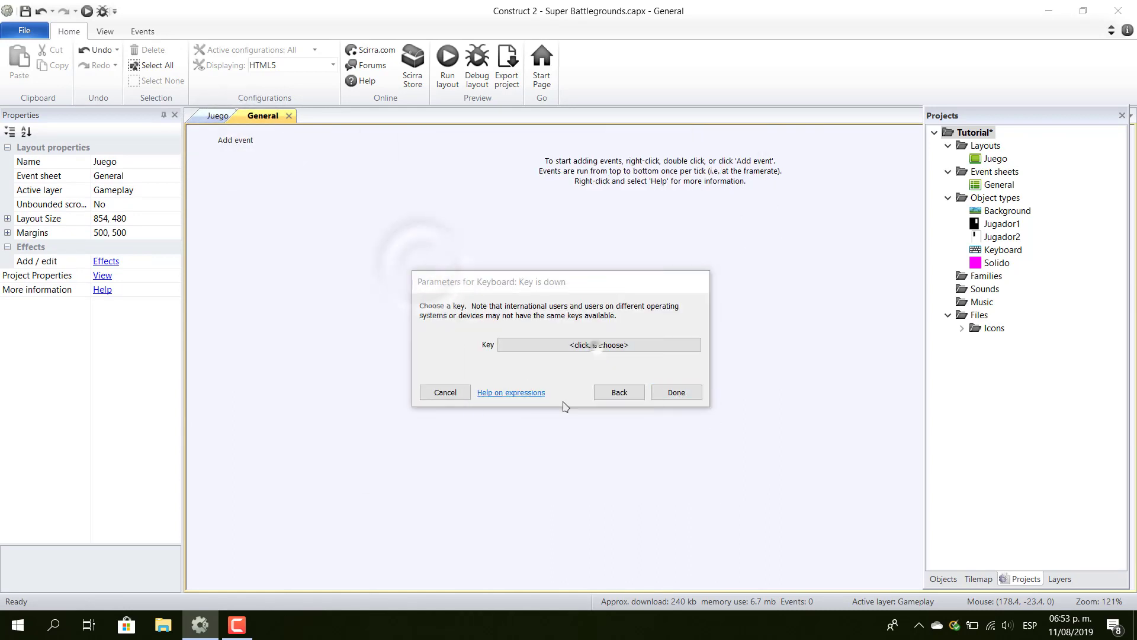
pyautogui.click(572, 346)
pyautogui.press('d')
pyautogui.click(563, 402)
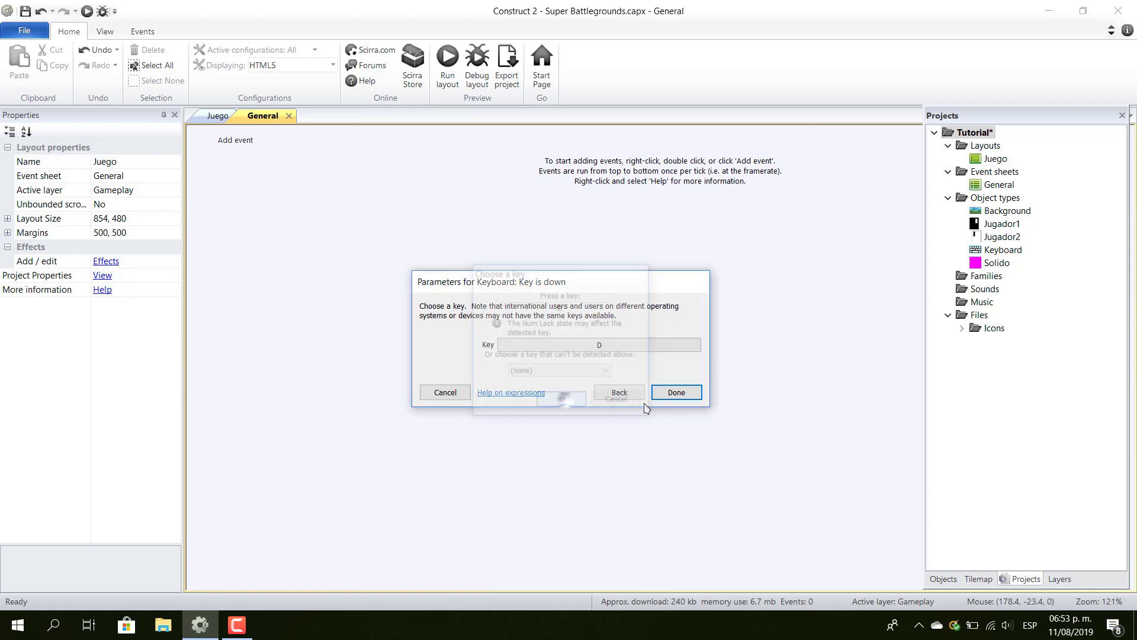
pyautogui.click(655, 391)
# - Give the D key event a Jugador1 Platform action that simulates the Right control
pyautogui.click(433, 181)
pyautogui.click(427, 147)
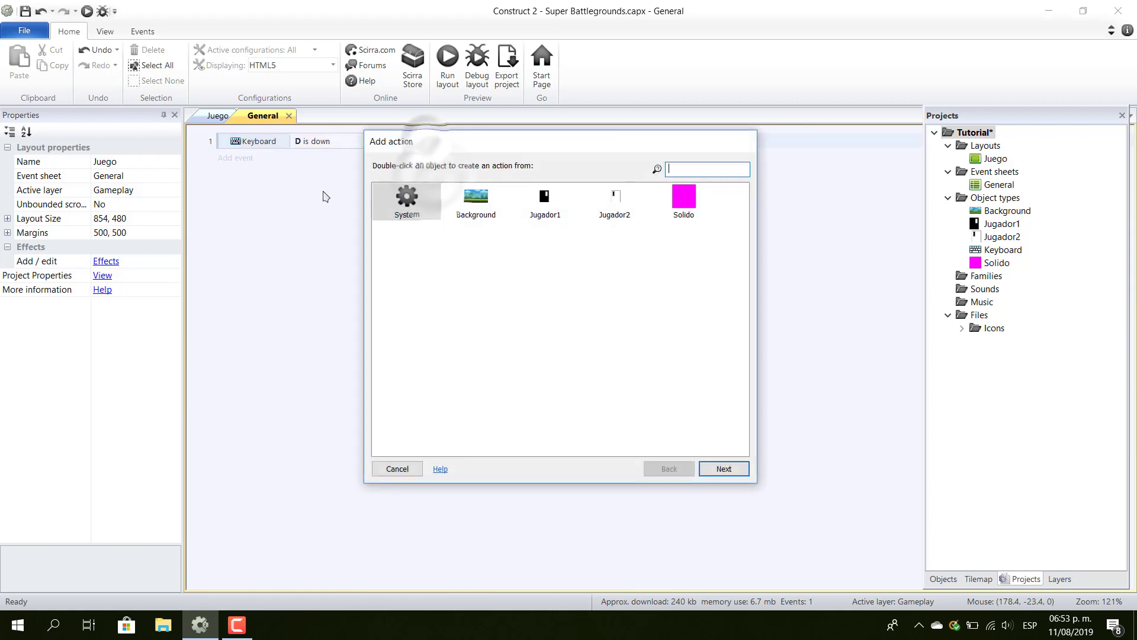
pyautogui.doubleClick(543, 198)
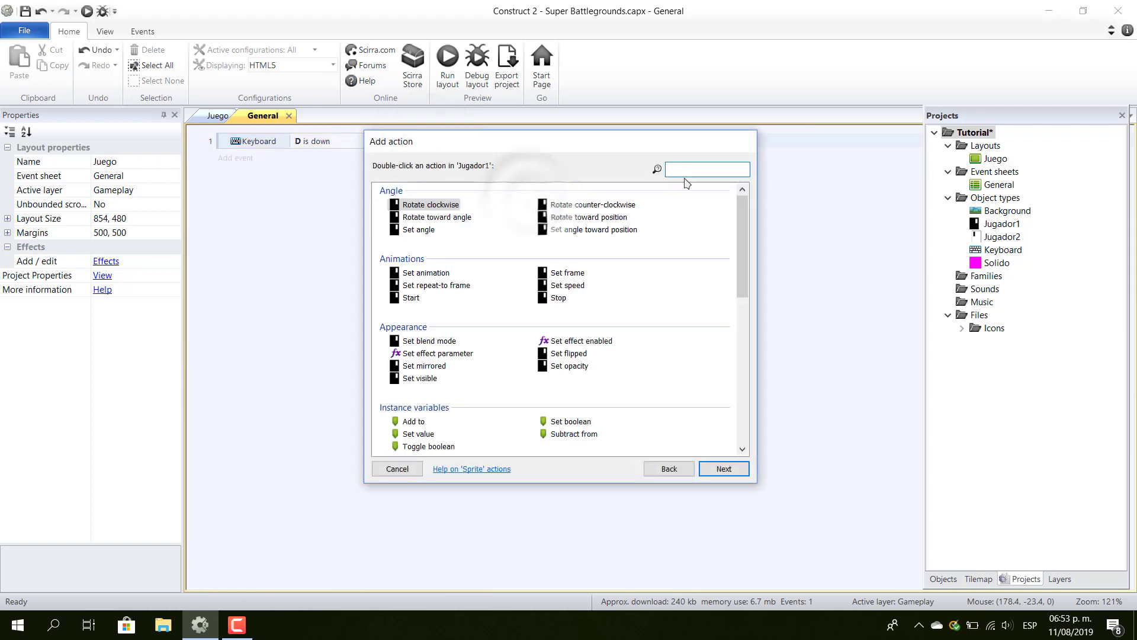
pyautogui.write('sim')
pyautogui.doubleClick(423, 205)
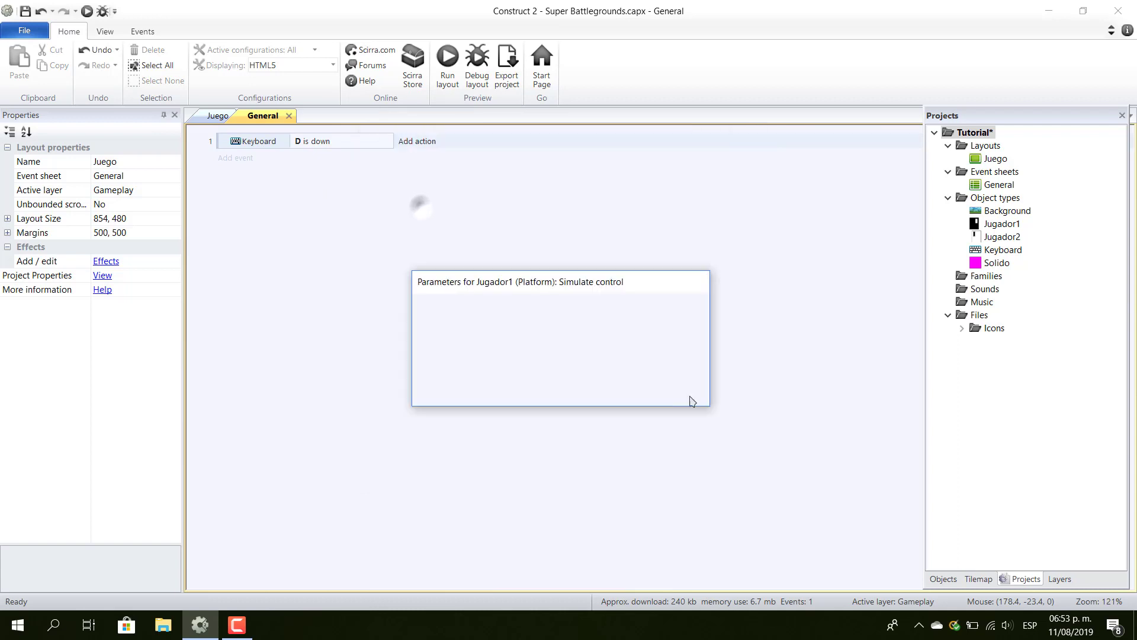
pyautogui.click(648, 345)
pyautogui.click(622, 354)
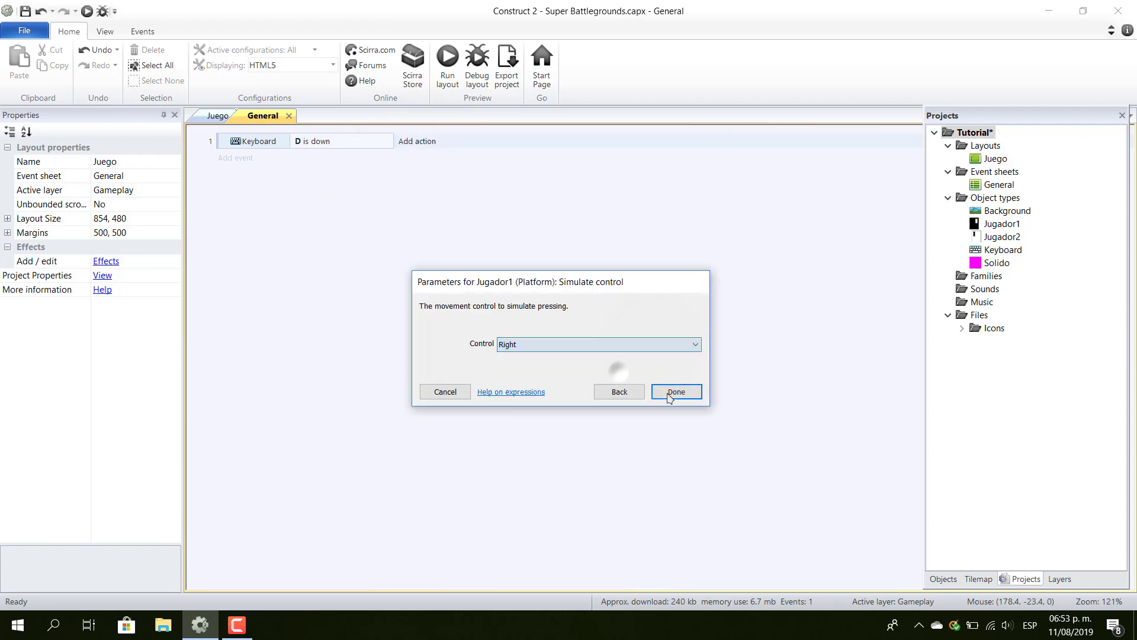
pyautogui.click(674, 393)
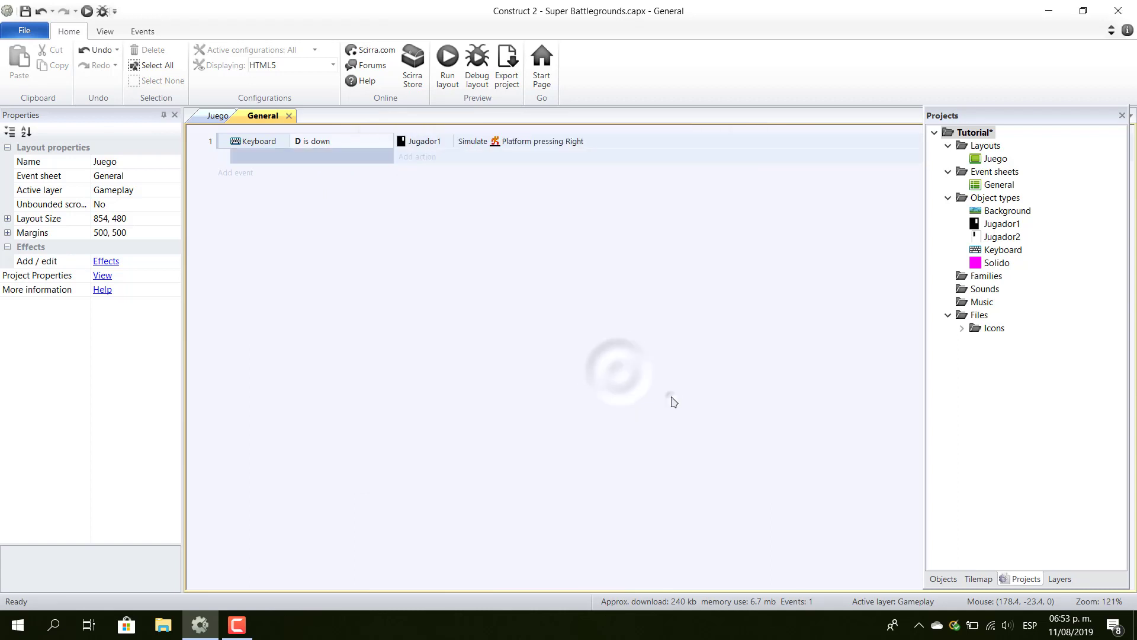
# - Add a second event with the Keyboard condition Key is down for the A key
pyautogui.click(237, 627)
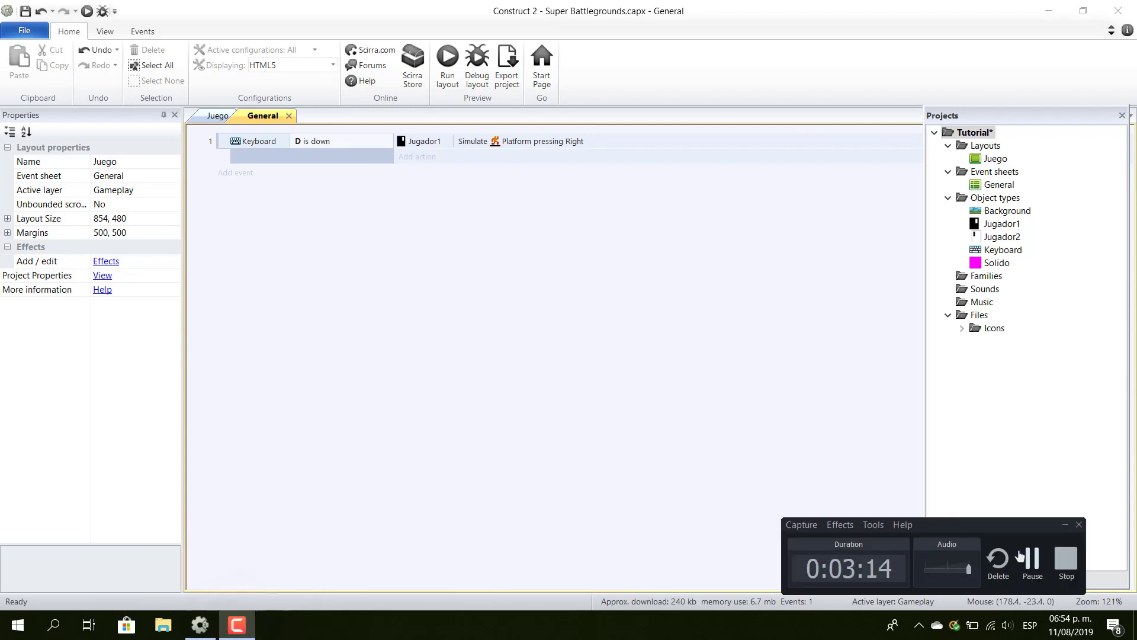
pyautogui.click(1065, 524)
pyautogui.click(235, 172)
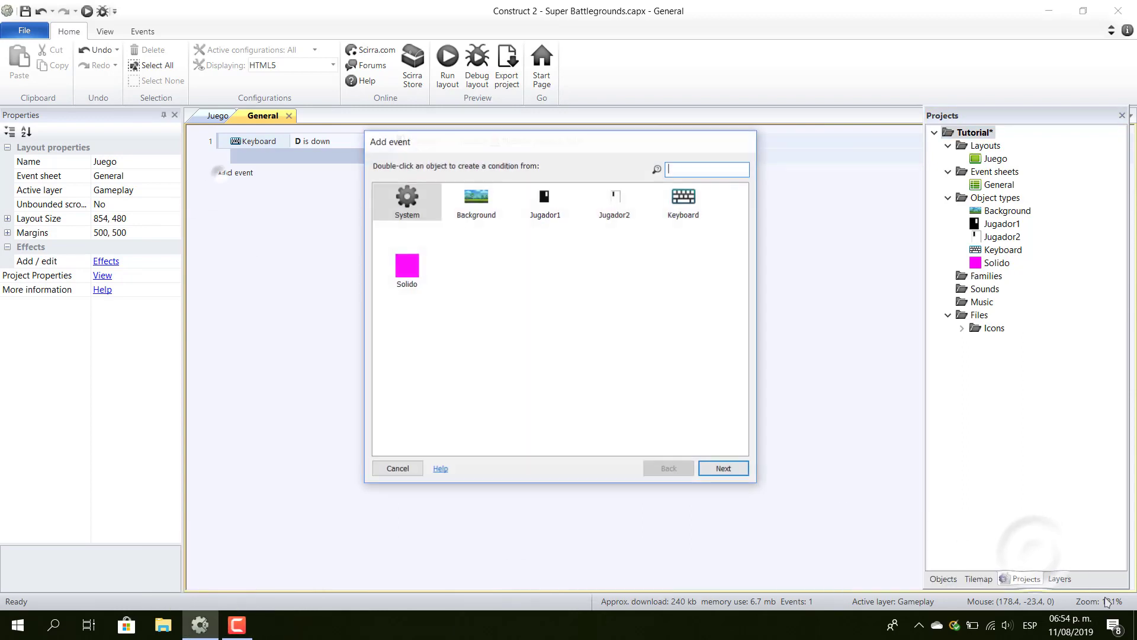
pyautogui.click(681, 207)
pyautogui.doubleClick(681, 208)
pyautogui.click(724, 469)
pyautogui.click(669, 344)
pyautogui.press('a')
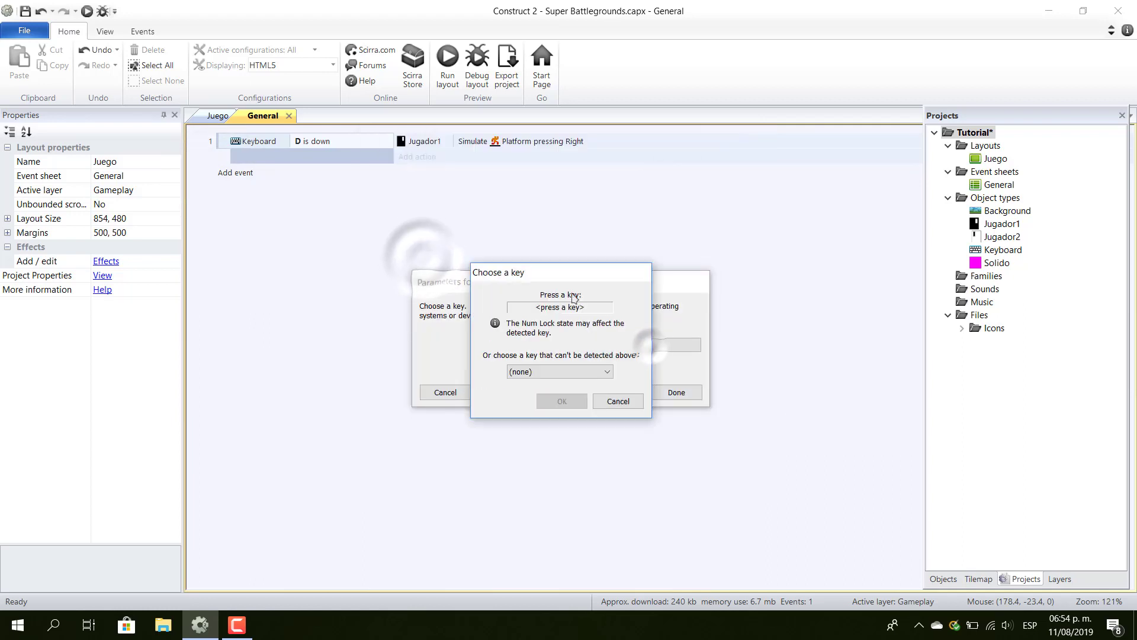
pyautogui.click(562, 401)
pyautogui.click(676, 392)
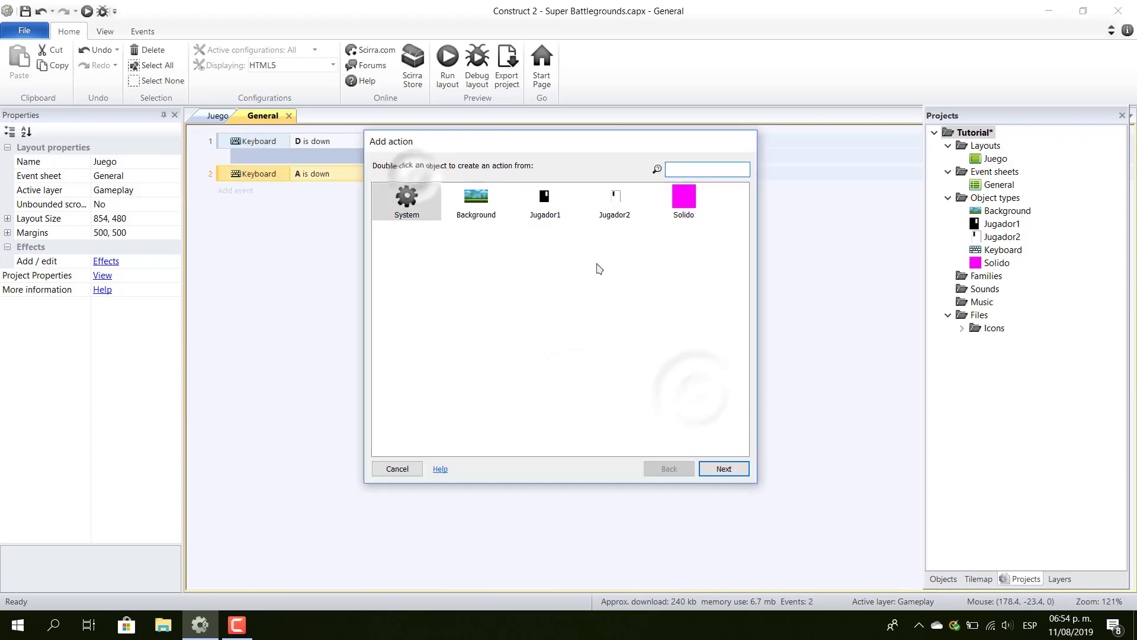
# - Give the A key event a Jugador1 Platform action that simulates the Left control
pyautogui.doubleClick(614, 199)
pyautogui.write('smi')
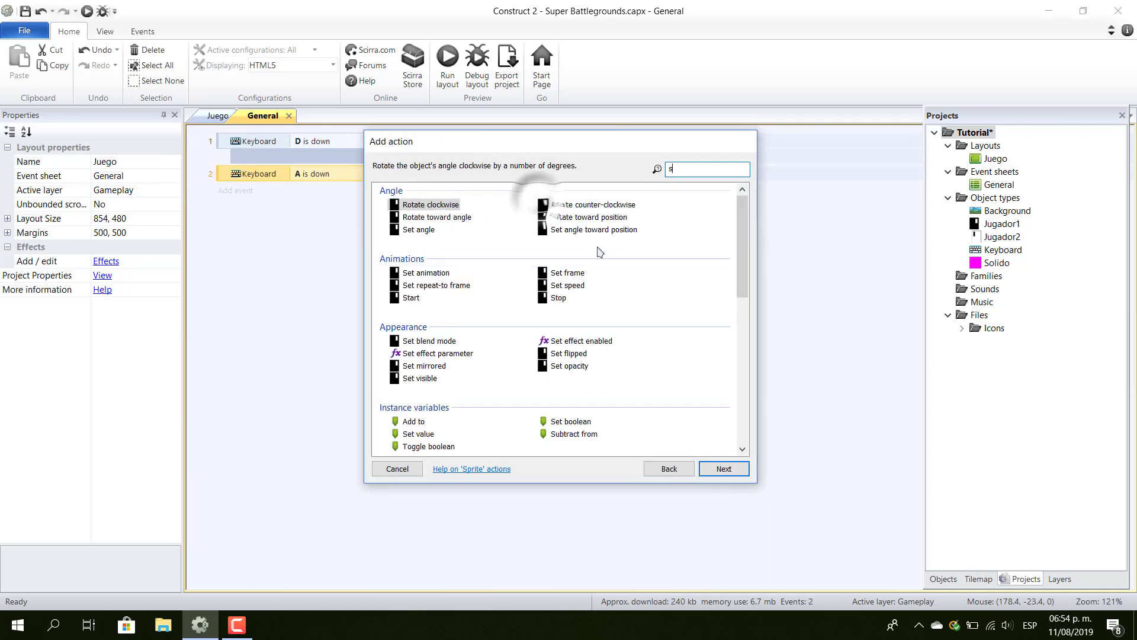
pyautogui.press('BackSpace')
pyautogui.press('BackSpace')
pyautogui.press('BackSpace')
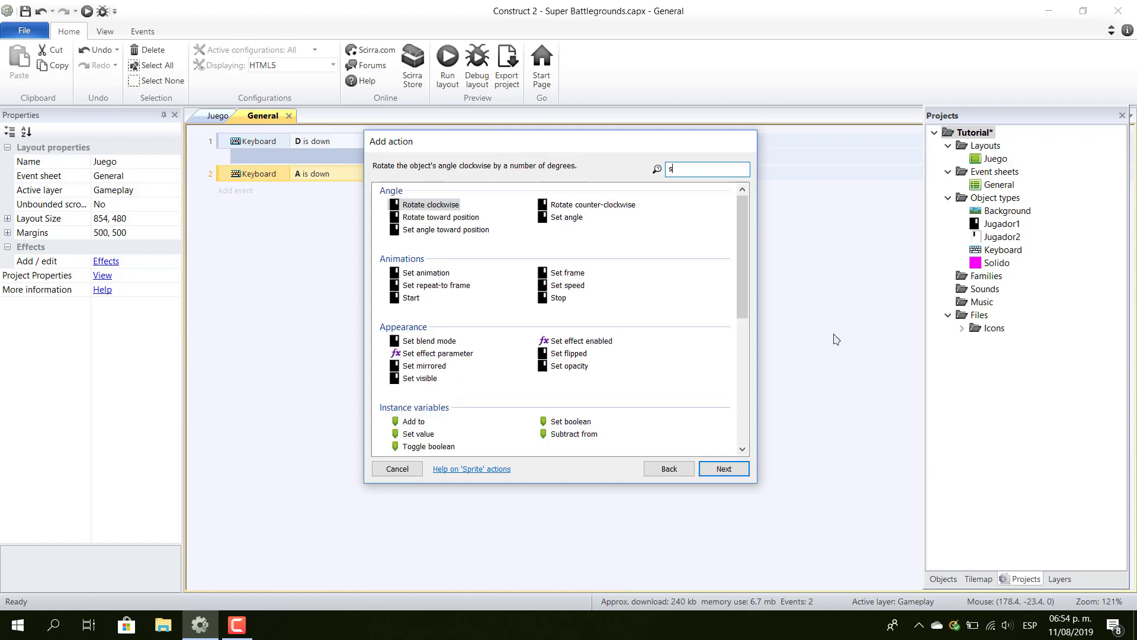
pyautogui.write('simu')
pyautogui.press('Return')
pyautogui.click(676, 392)
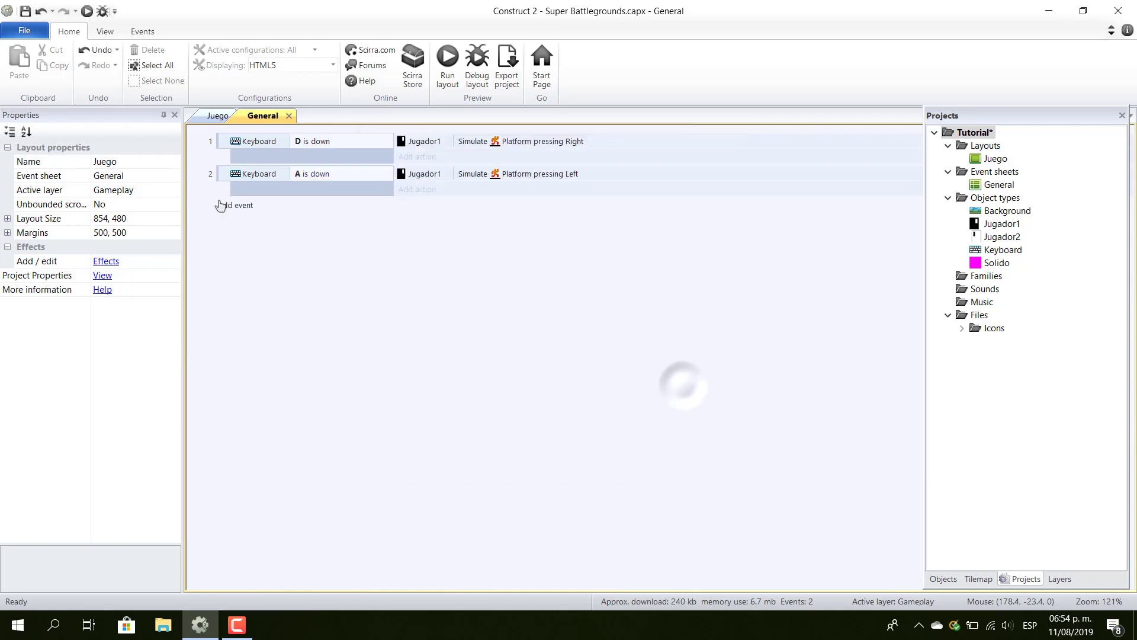
# - Add a third event with the Keyboard condition On key pressed for the W key
pyautogui.click(236, 205)
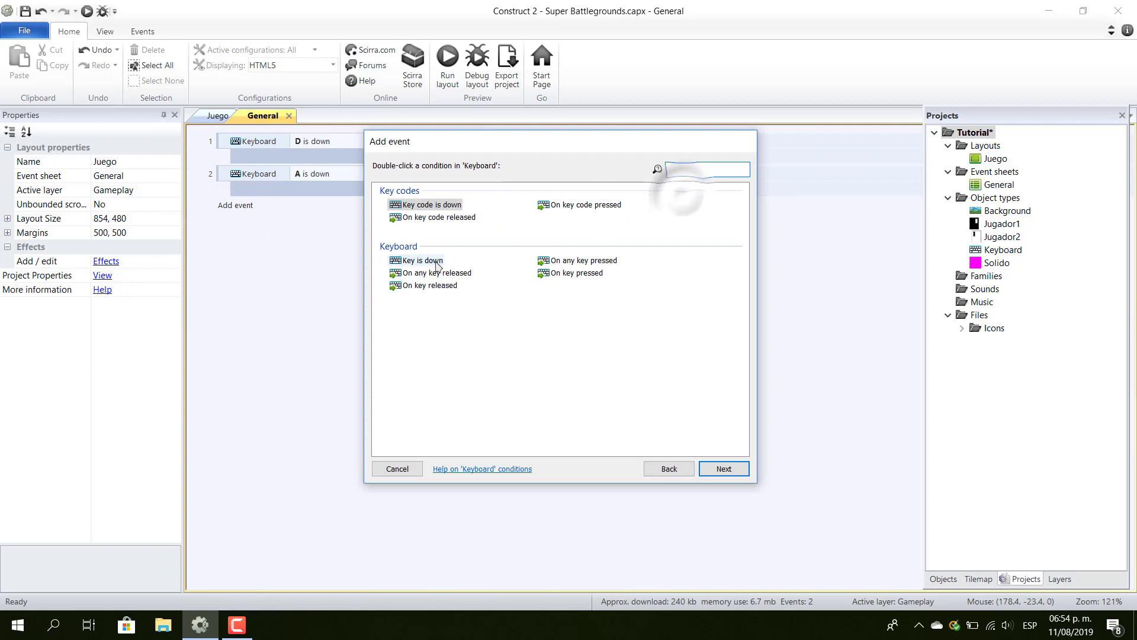
pyautogui.doubleClick(576, 272)
pyautogui.click(550, 345)
pyautogui.press('w')
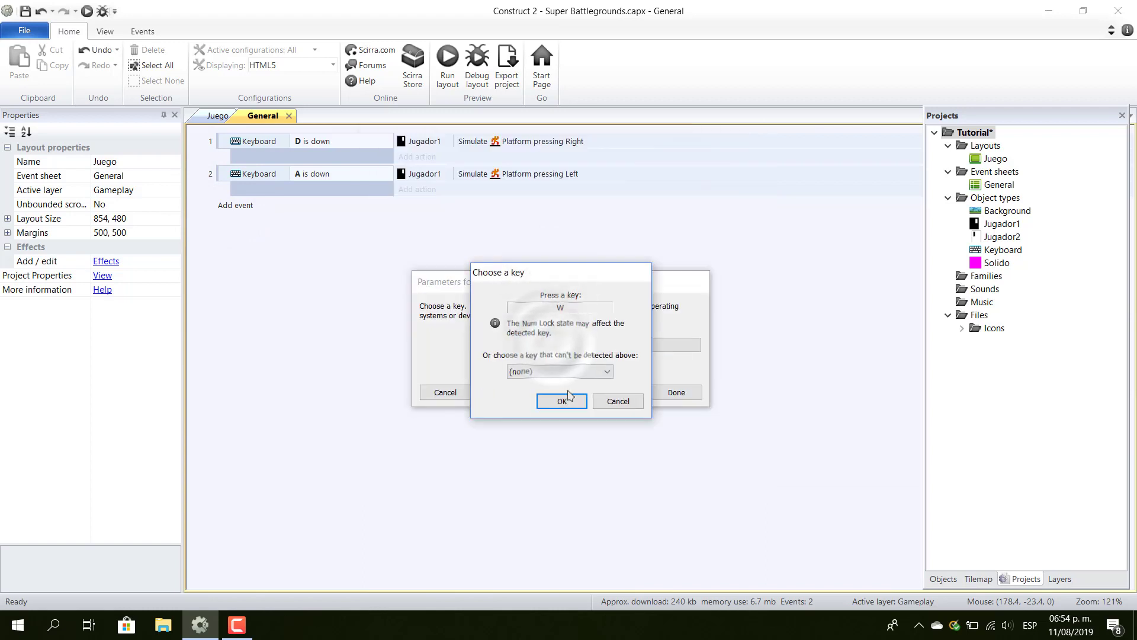
pyautogui.click(562, 401)
pyautogui.click(676, 392)
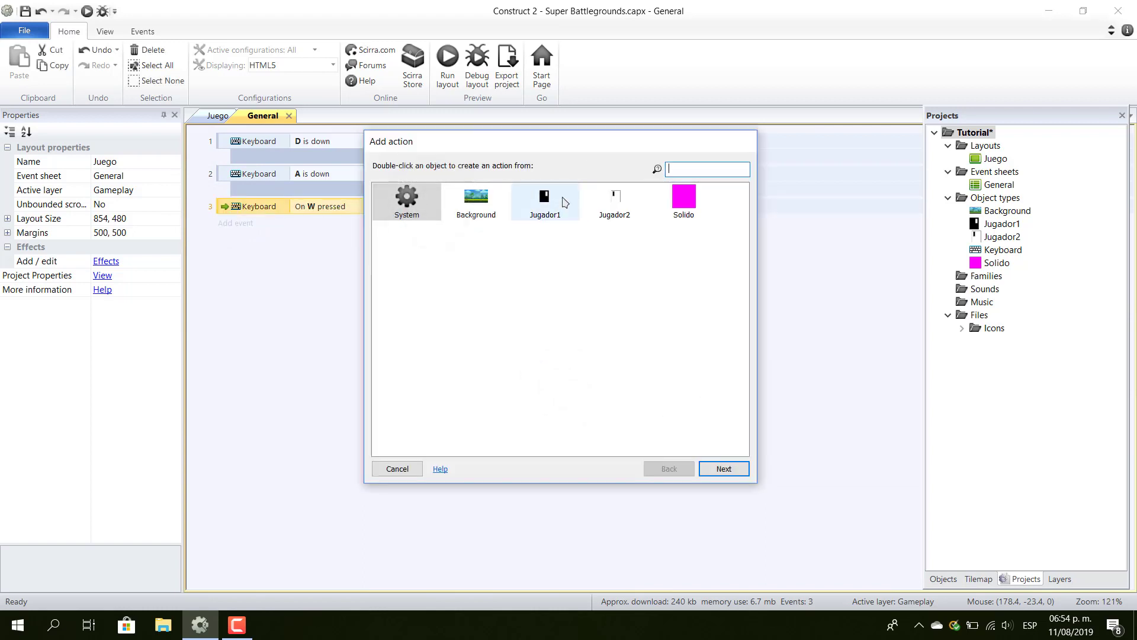
# - Give the W key event a Jugador1 Platform action that simulates the Jump control
pyautogui.doubleClick(545, 201)
pyautogui.write('simu')
pyautogui.doubleClick(425, 204)
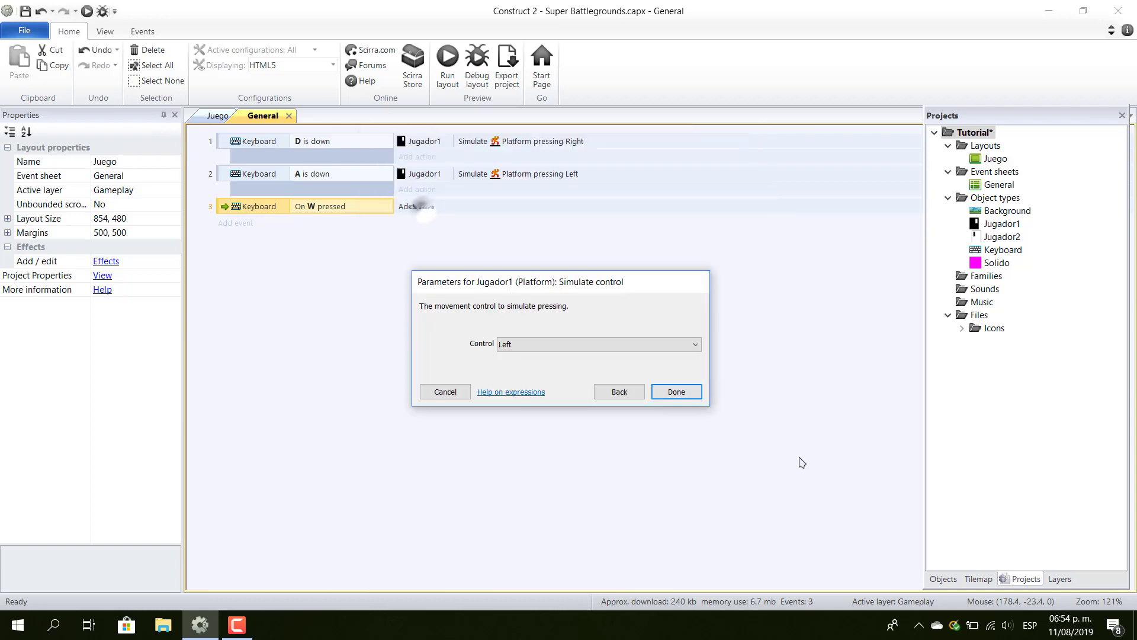
pyautogui.click(592, 341)
pyautogui.click(592, 375)
pyautogui.click(672, 391)
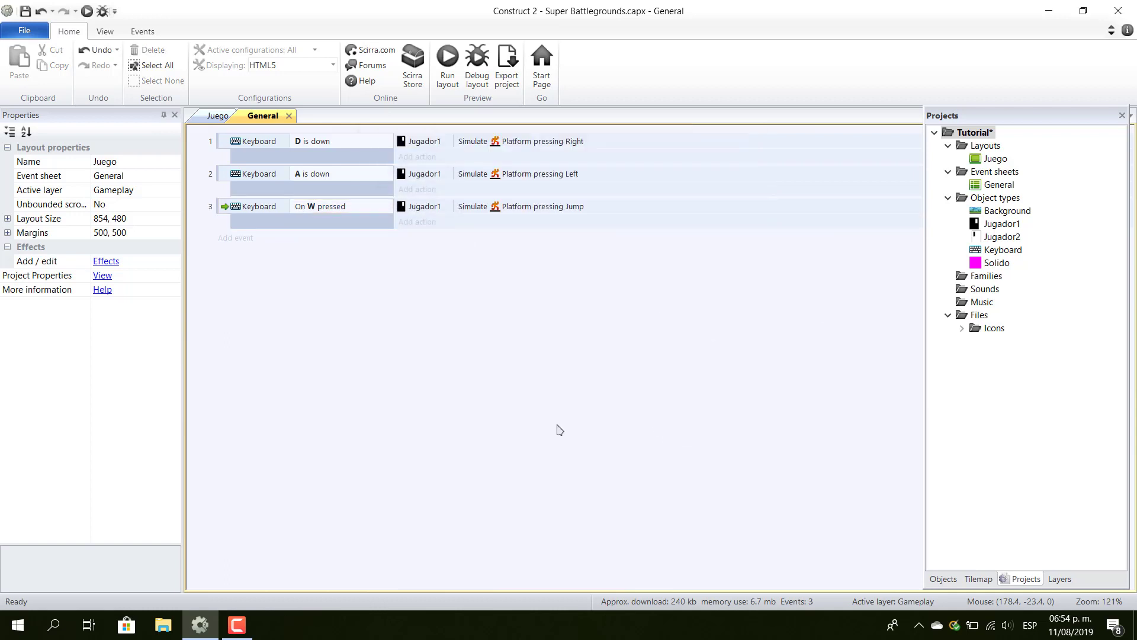
# - Add an event group named "Input Jugador1" to the General event sheet, keeping it active on start
pyautogui.rightClick(371, 287)
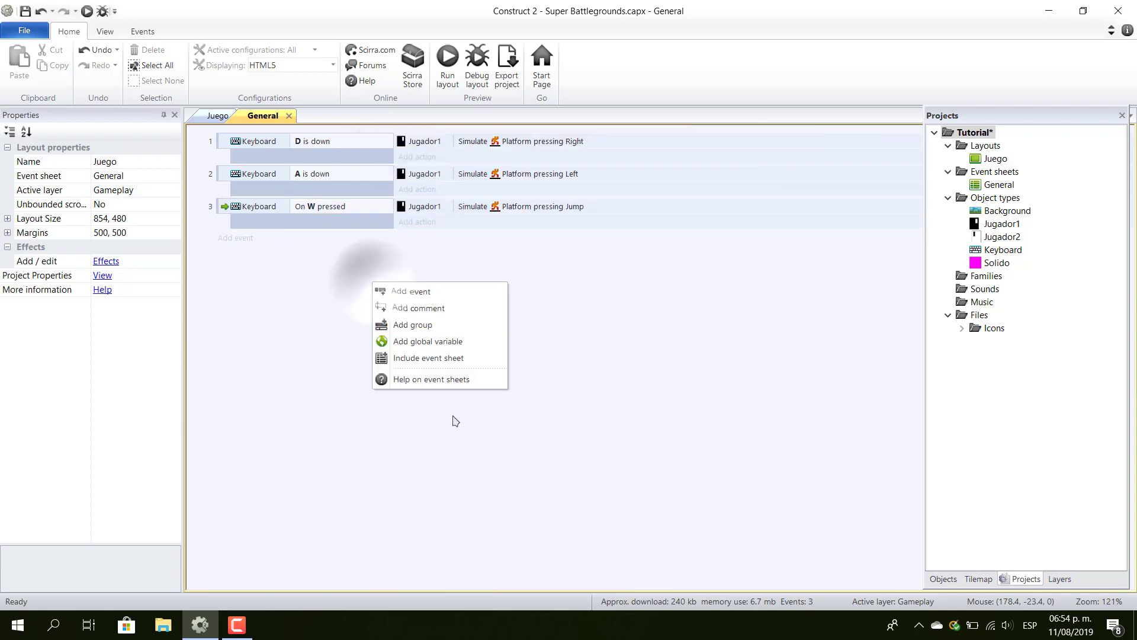
pyautogui.click(423, 342)
pyautogui.rightClick(459, 345)
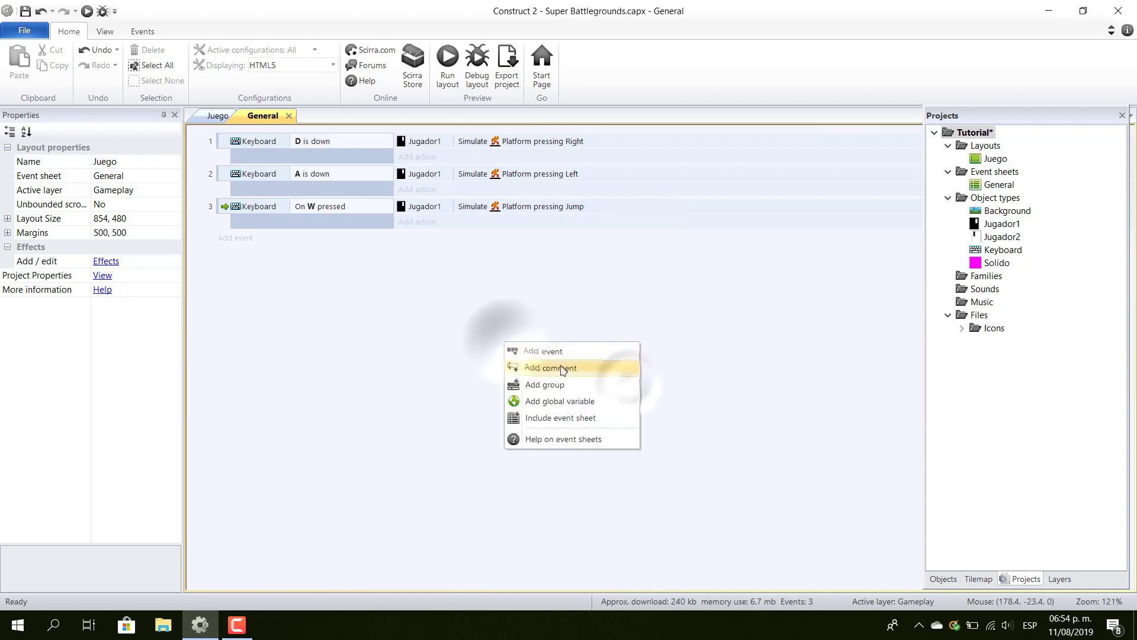
pyautogui.click(548, 384)
pyautogui.press('capslock')
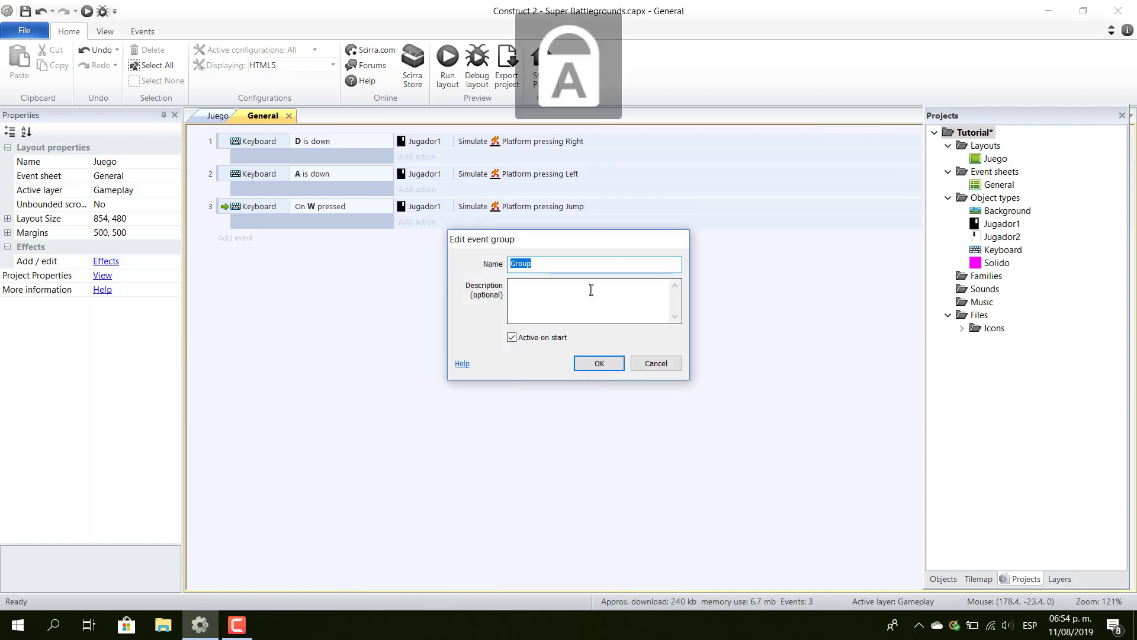
pyautogui.write('I')
pyautogui.press('capslock')
pyautogui.write('npu')
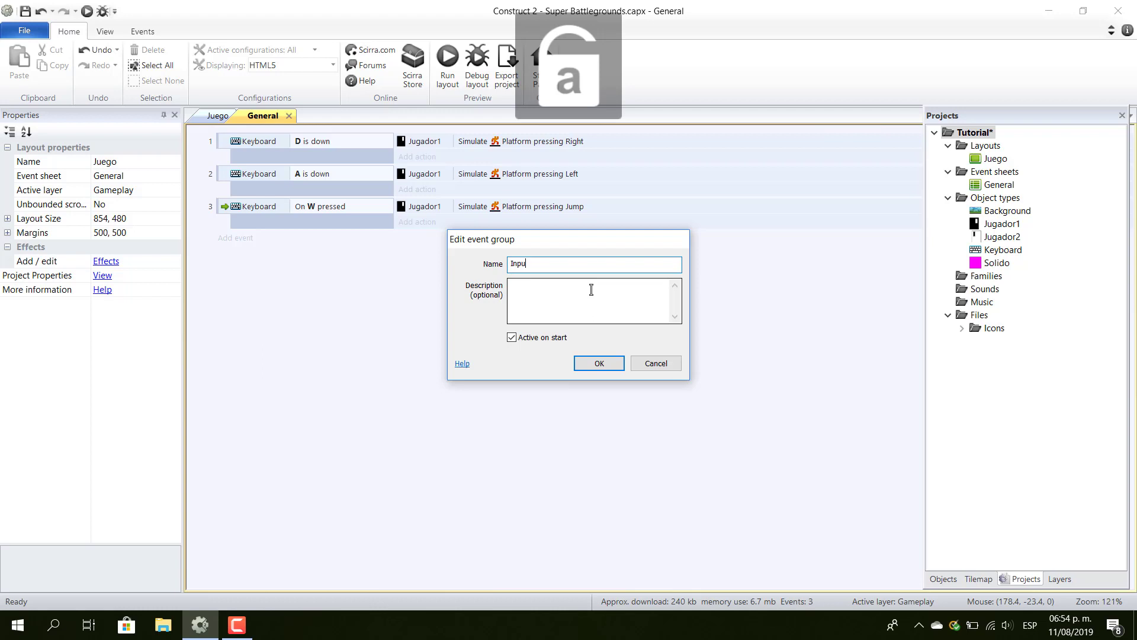
pyautogui.write('t')
pyautogui.press('capslock')
pyautogui.write('J')
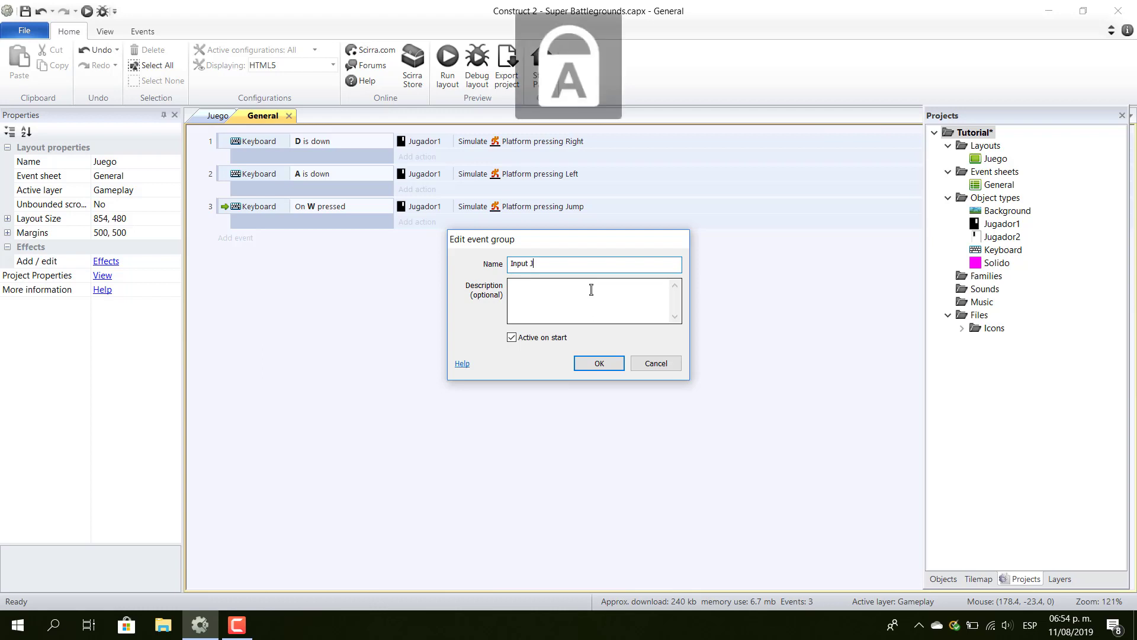
pyautogui.write('ugador1')
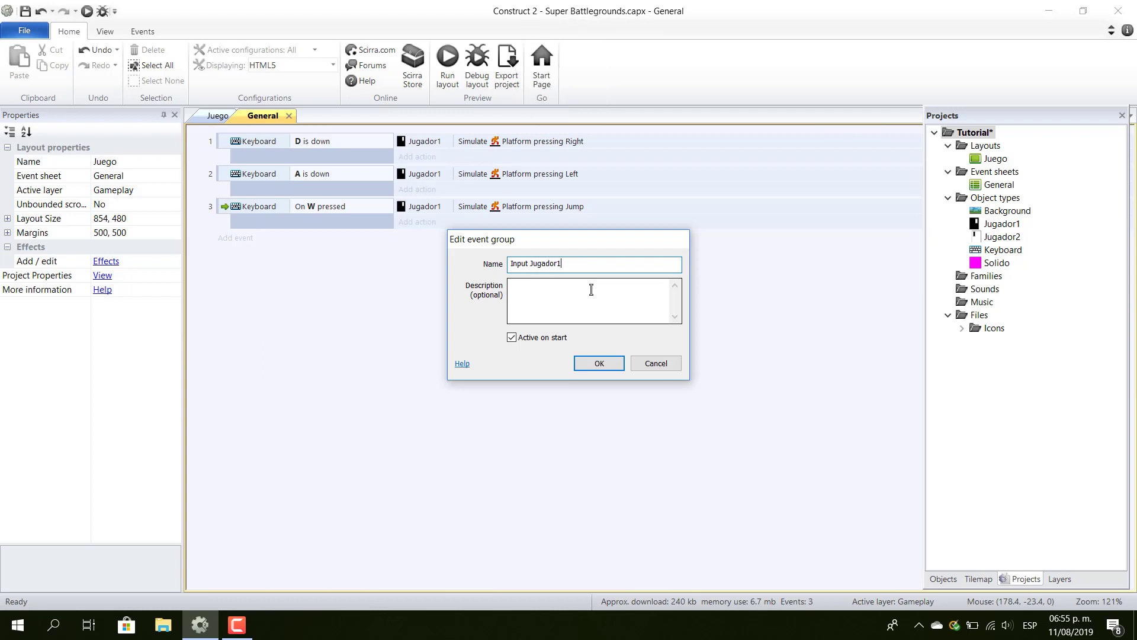
pyautogui.click(598, 362)
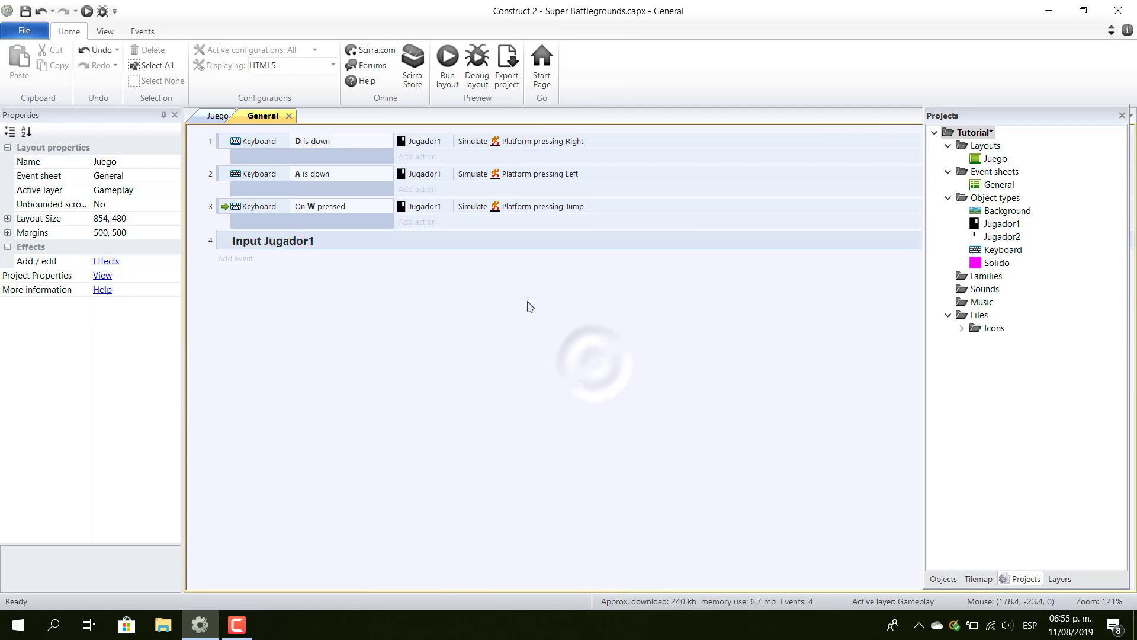
# - Move the D, A and W keyboard events into the Input Jugador1 group and collapse the group
pyautogui.click(271, 248)
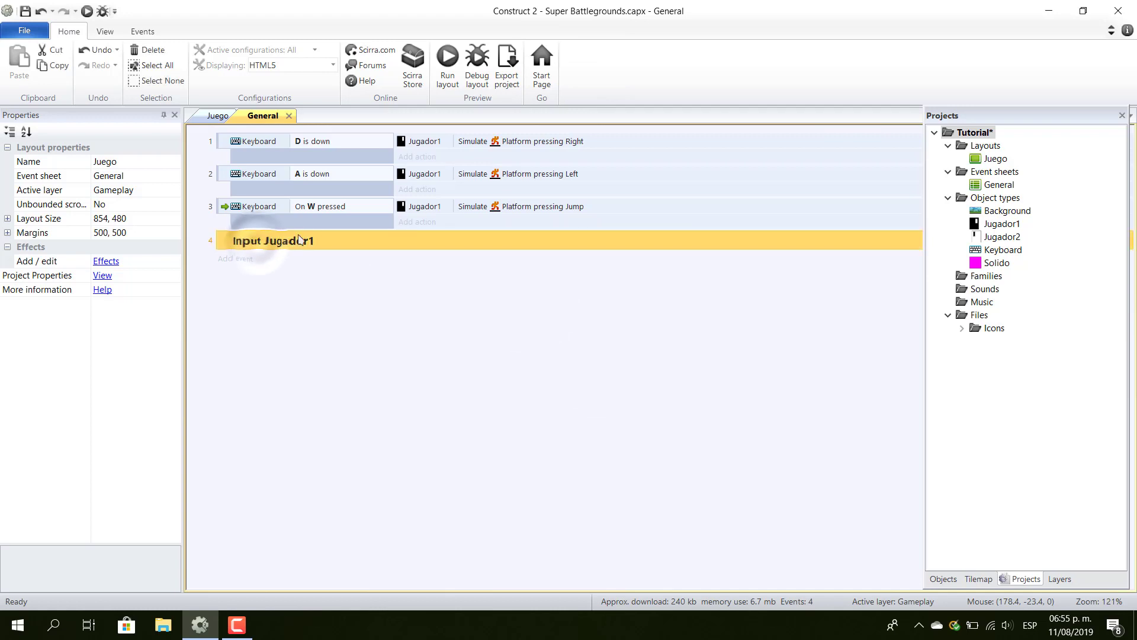
pyautogui.click(289, 280)
pyautogui.click(227, 142)
pyautogui.keyDown('shift'); pyautogui.click(225, 174); pyautogui.keyUp('shift')
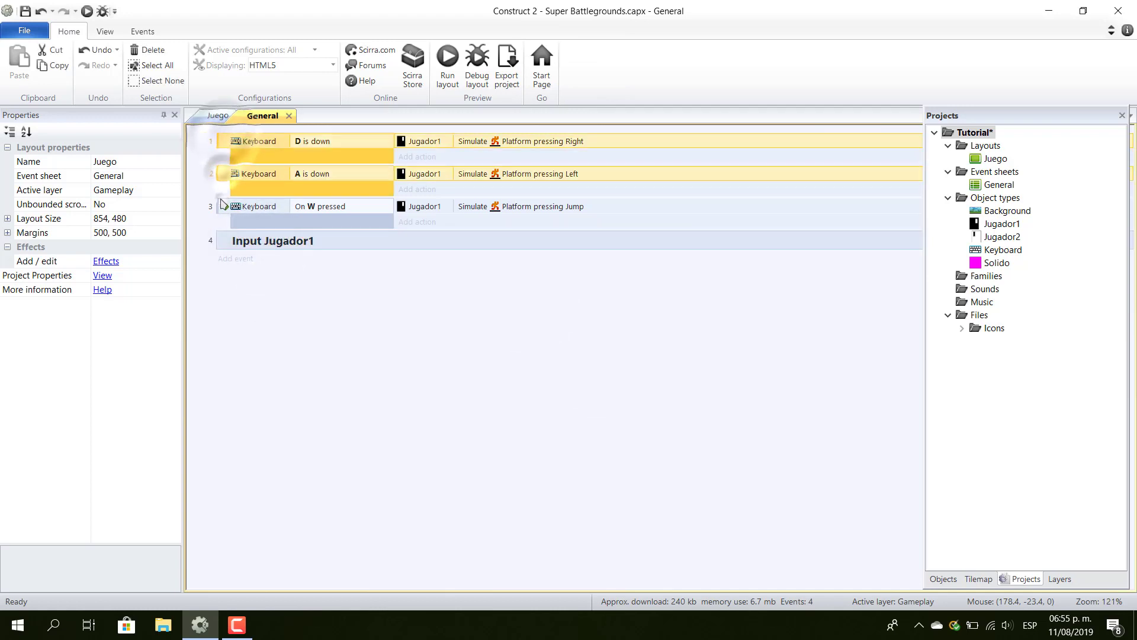
pyautogui.keyDown('shift'); pyautogui.click(223, 212); pyautogui.keyUp('shift')
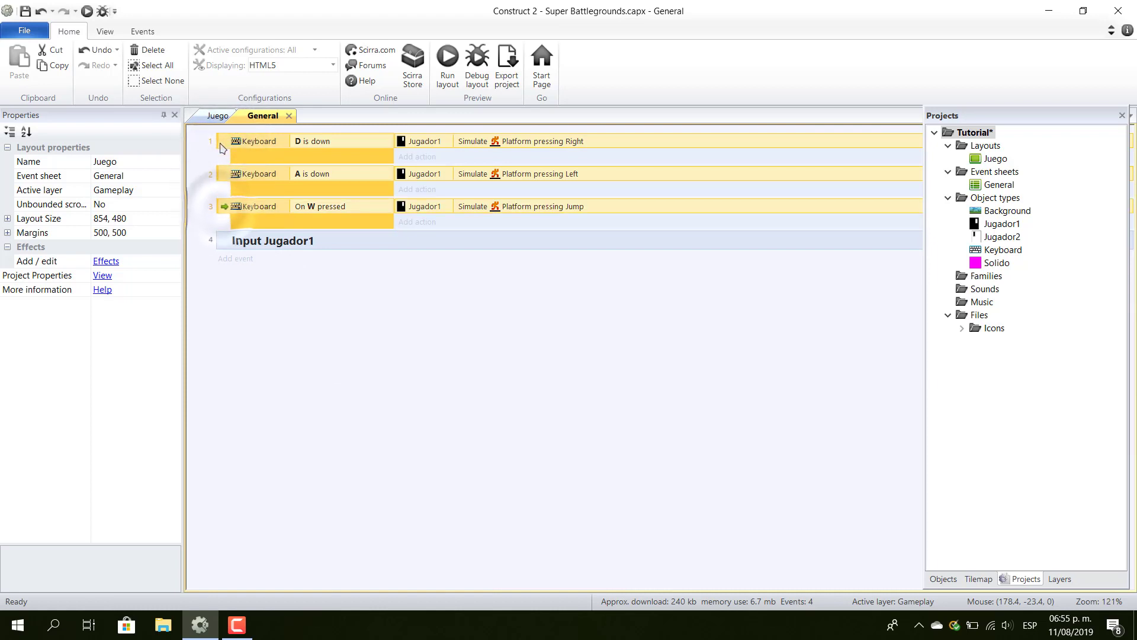
pyautogui.moveTo(222, 211); pyautogui.dragTo(243, 243)
pyautogui.click(226, 143)
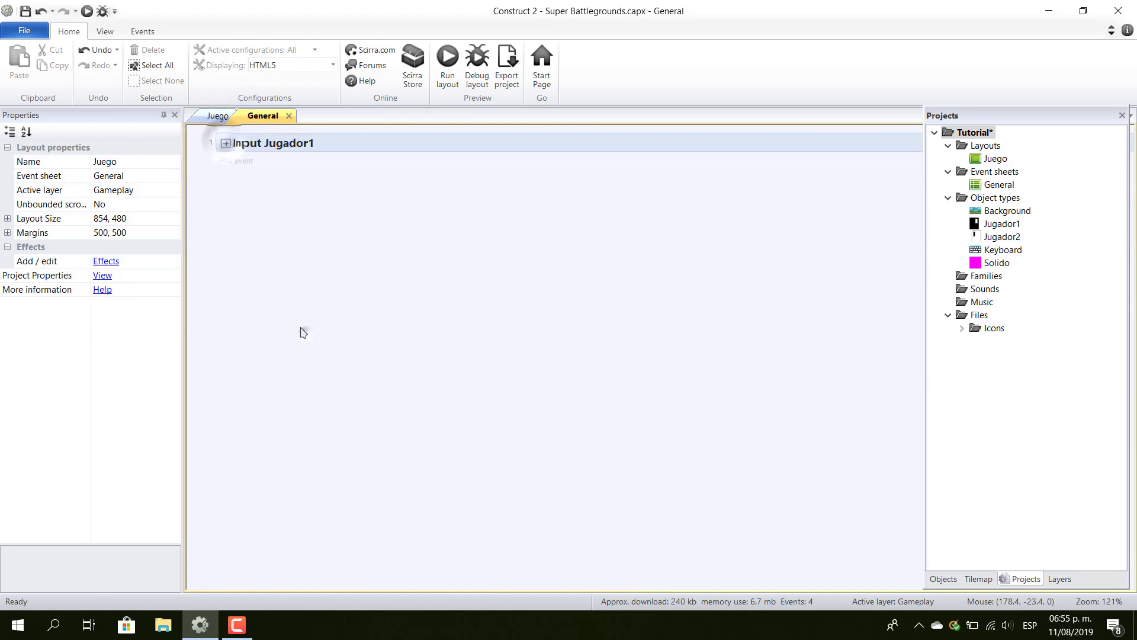
pyautogui.click(303, 329)
# - Examine the positions of the Jugador1 and Jugador2 sprites in the Juego layout
pyautogui.click(217, 116)
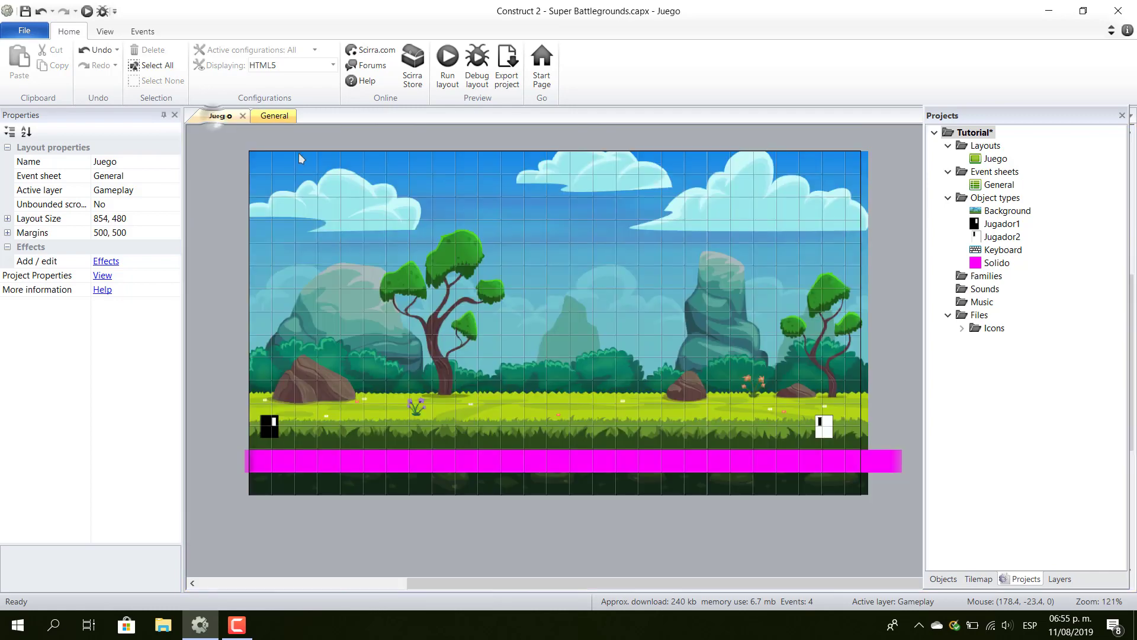
pyautogui.click(293, 424)
pyautogui.click(299, 418)
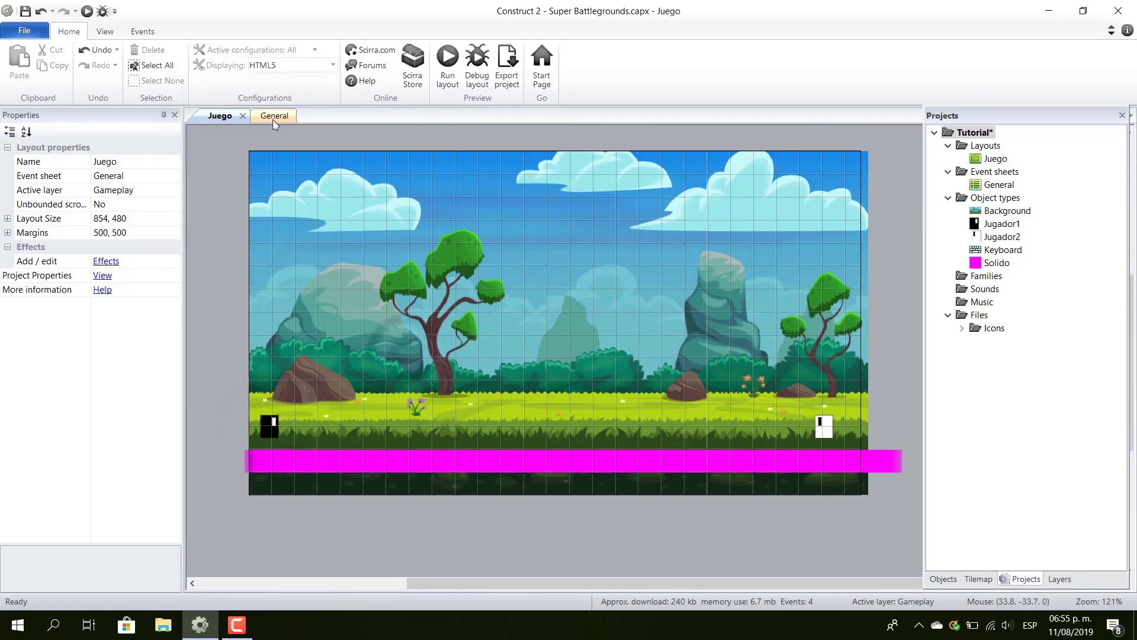
pyautogui.click(273, 118)
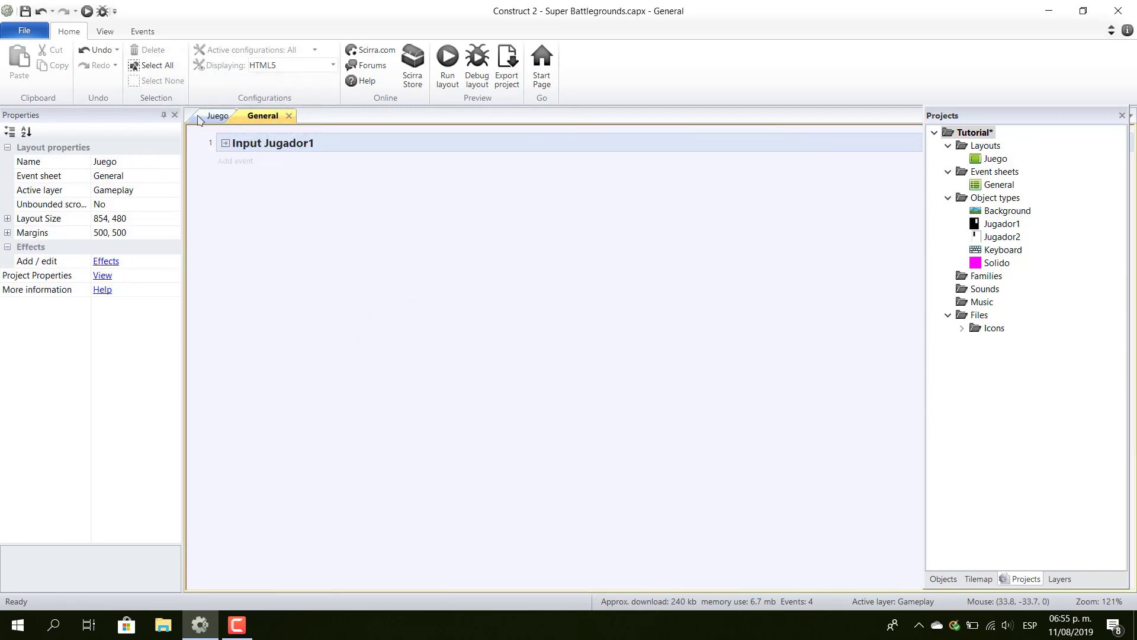
pyautogui.click(217, 116)
pyautogui.click(270, 426)
pyautogui.click(342, 399)
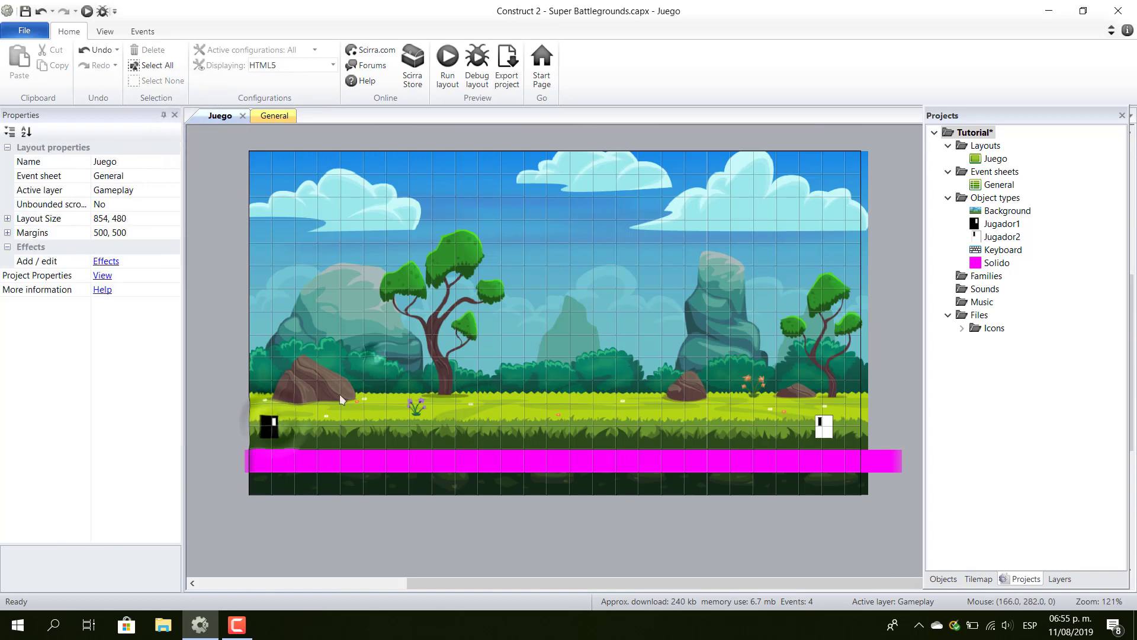
pyautogui.click(823, 425)
pyautogui.click(521, 235)
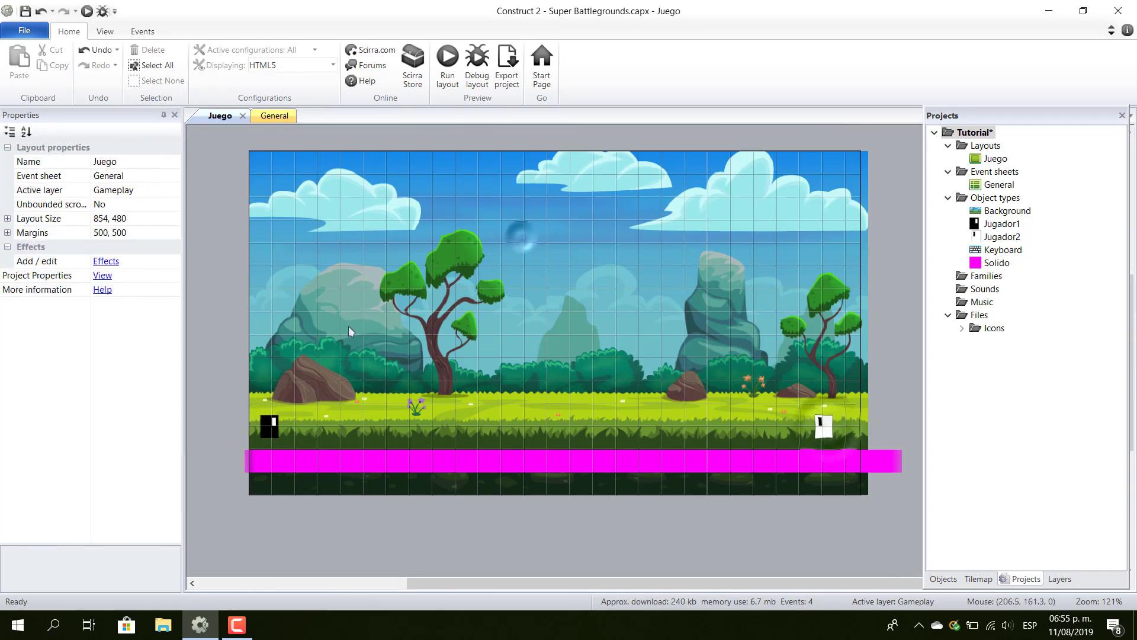
# - Add an event outside the group in the General sheet with the Keyboard condition On key pressed for Barra Espaciadora
pyautogui.click(270, 116)
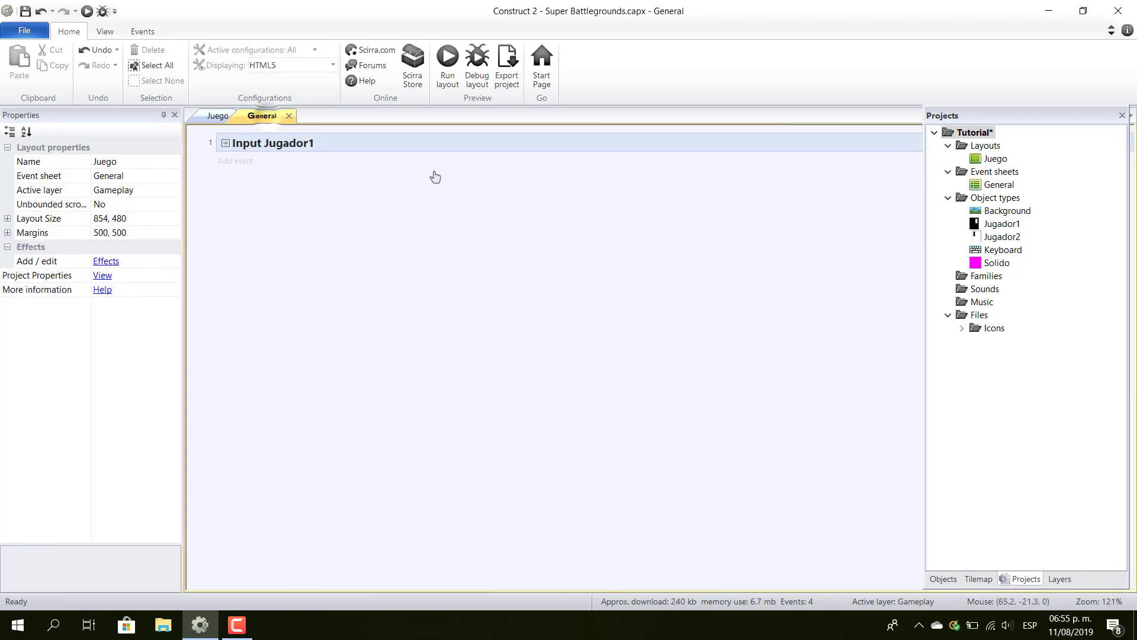
pyautogui.click(246, 170)
pyautogui.doubleClick(682, 205)
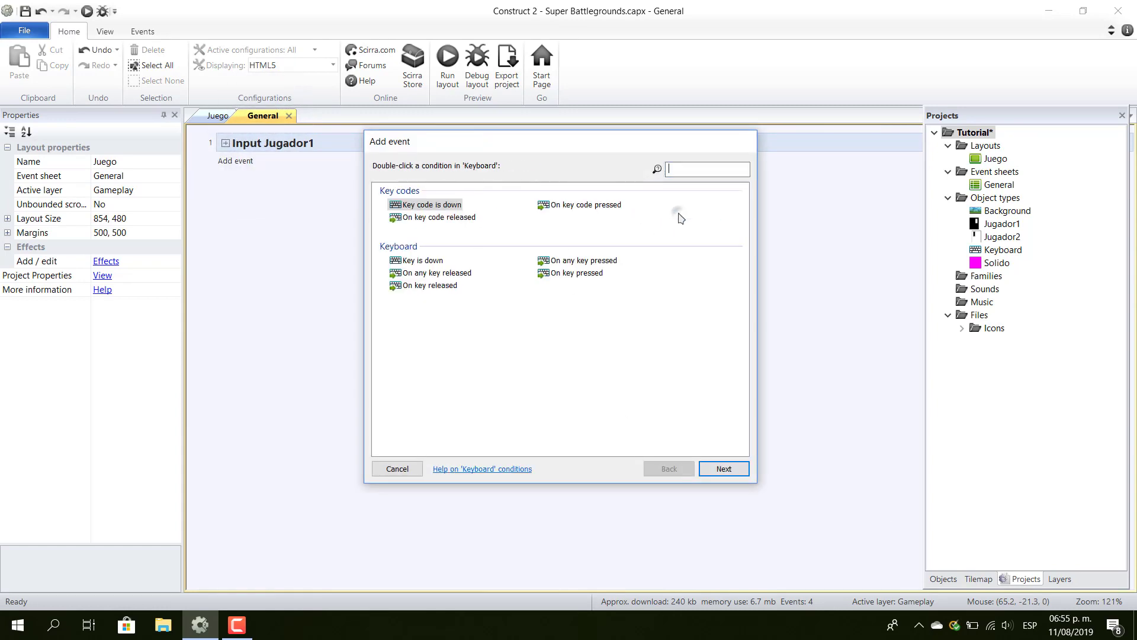
pyautogui.doubleClick(576, 272)
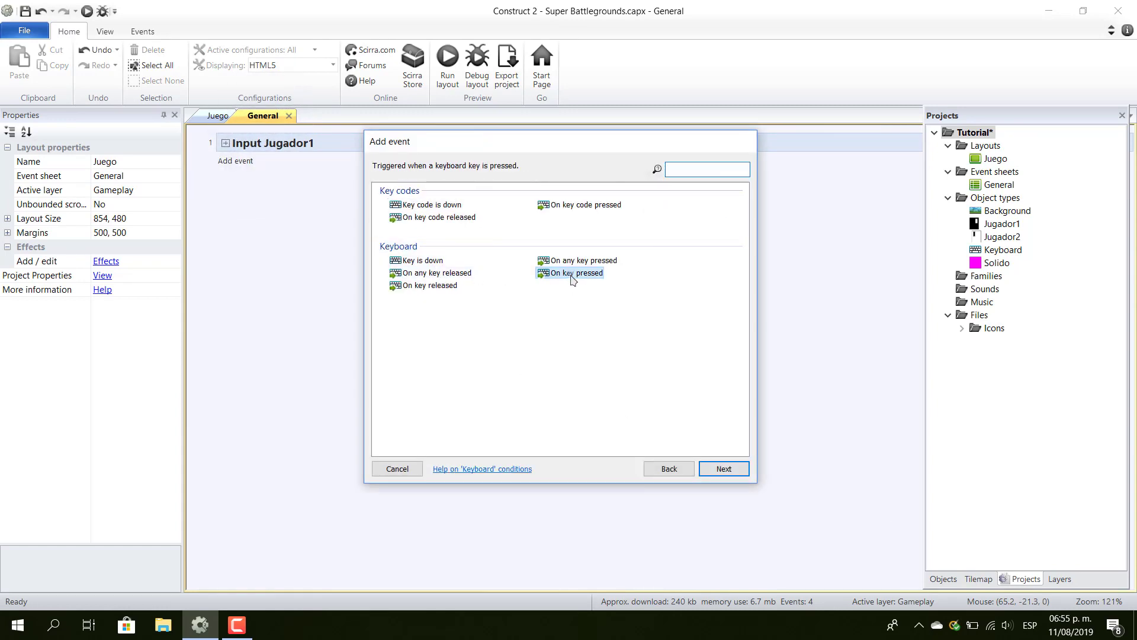
pyautogui.click(530, 343)
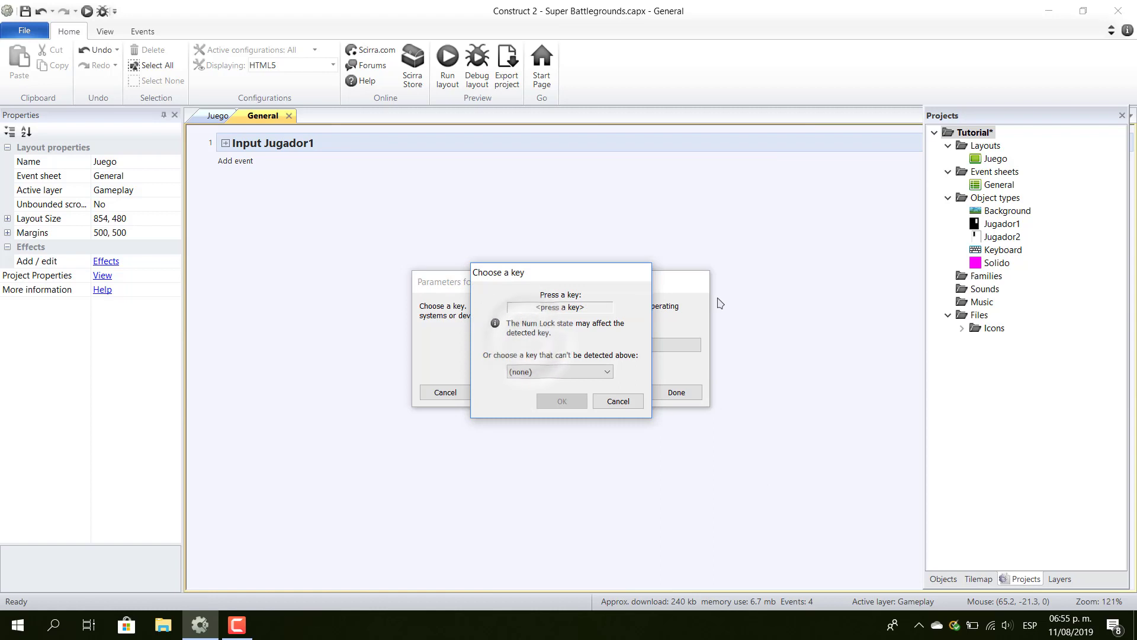
pyautogui.press('space')
pyautogui.click(563, 402)
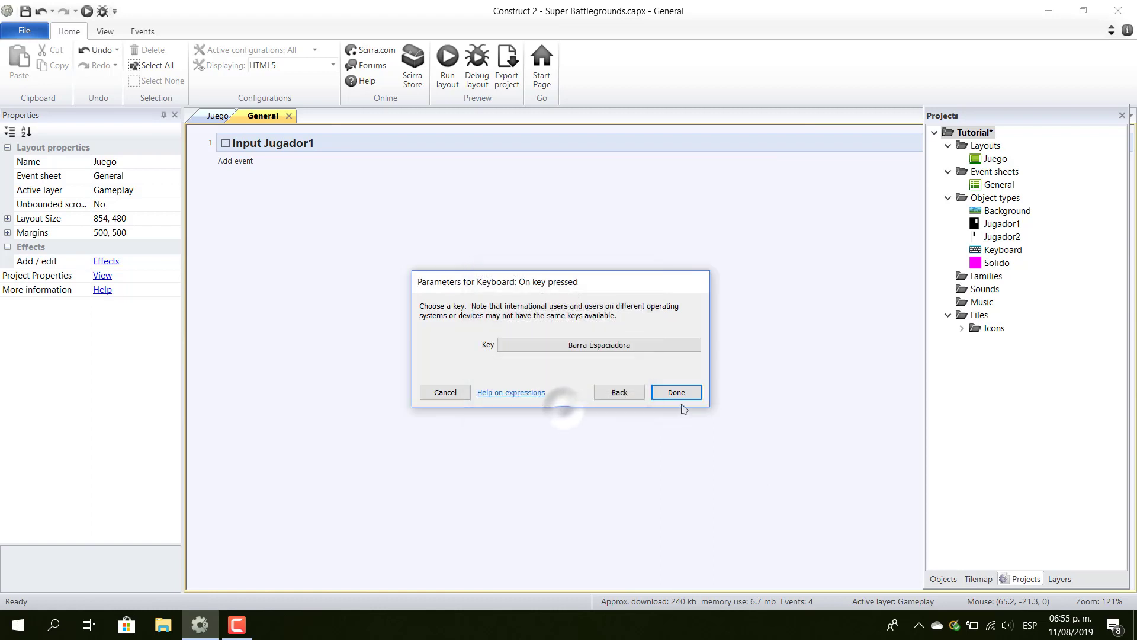
pyautogui.click(676, 393)
# - Give the Barra Espaciadora event a Jugador1 Set frame action with frame number 1
pyautogui.click(417, 162)
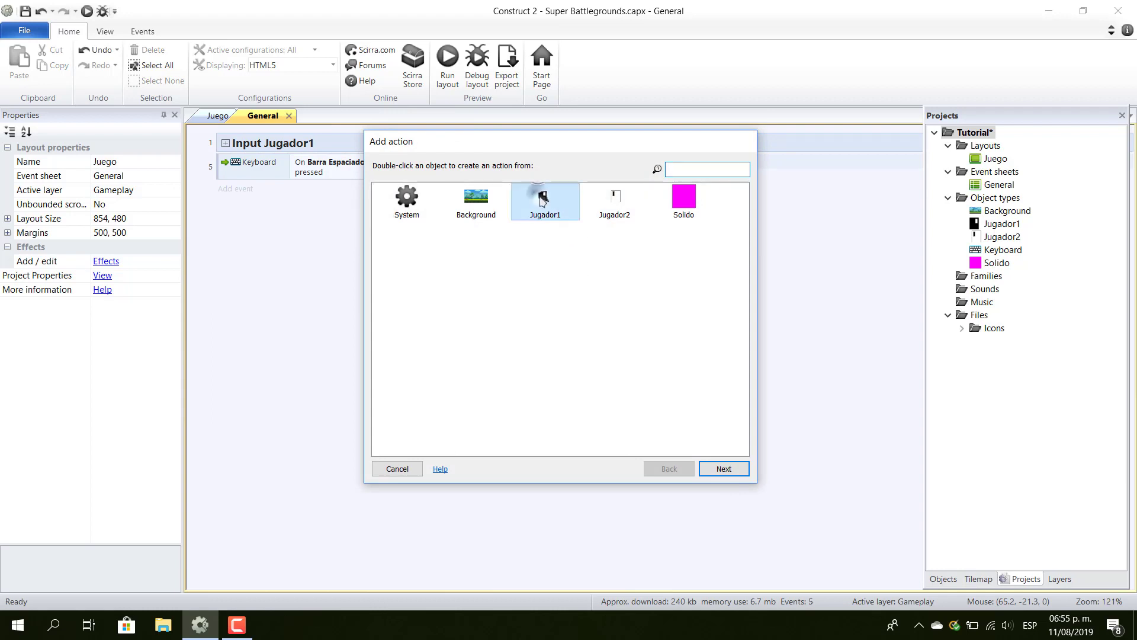
pyautogui.doubleClick(572, 202)
pyautogui.write('set fr')
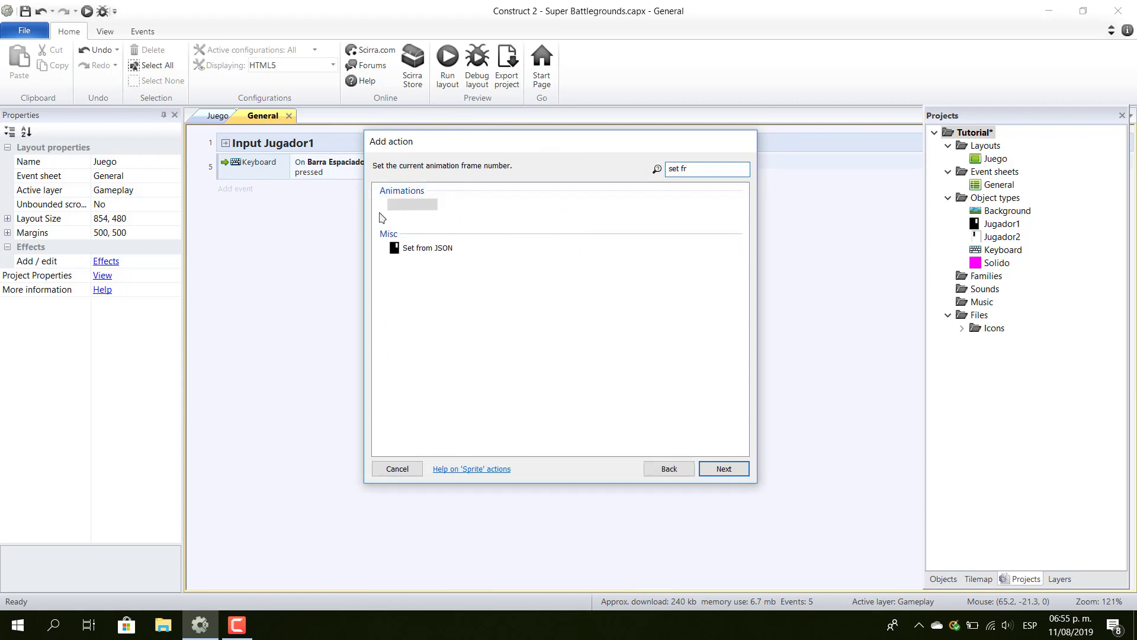
pyautogui.press('Return')
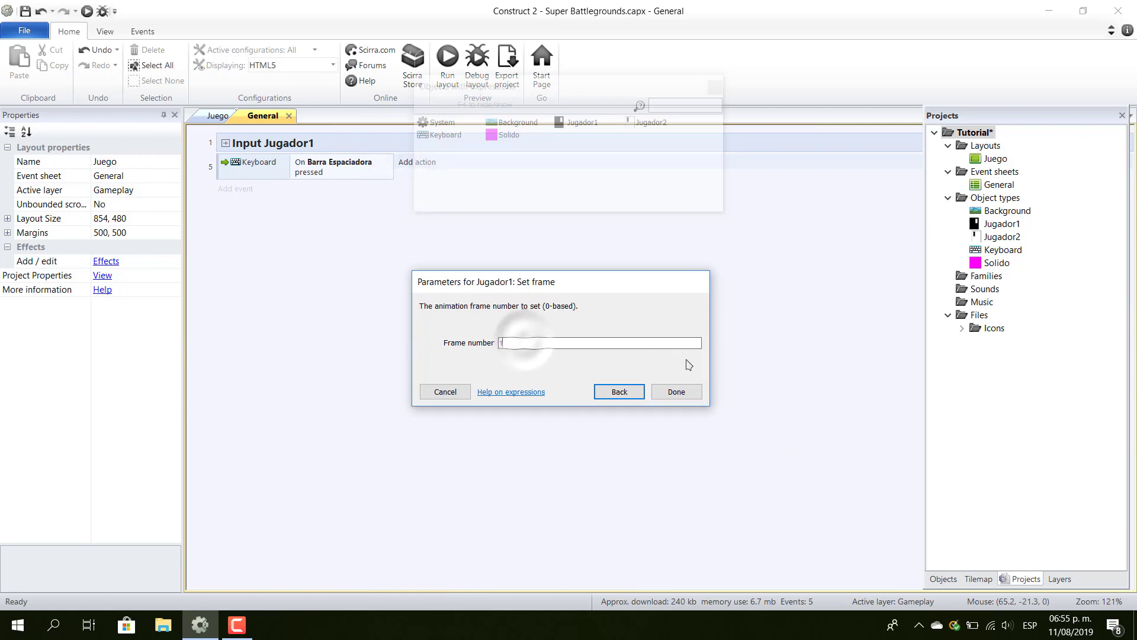
pyautogui.click(676, 392)
# - Add a System Wait action of 0.5 seconds to the Barra Espaciadora event after the Jugador1 frame change
pyautogui.press('a')
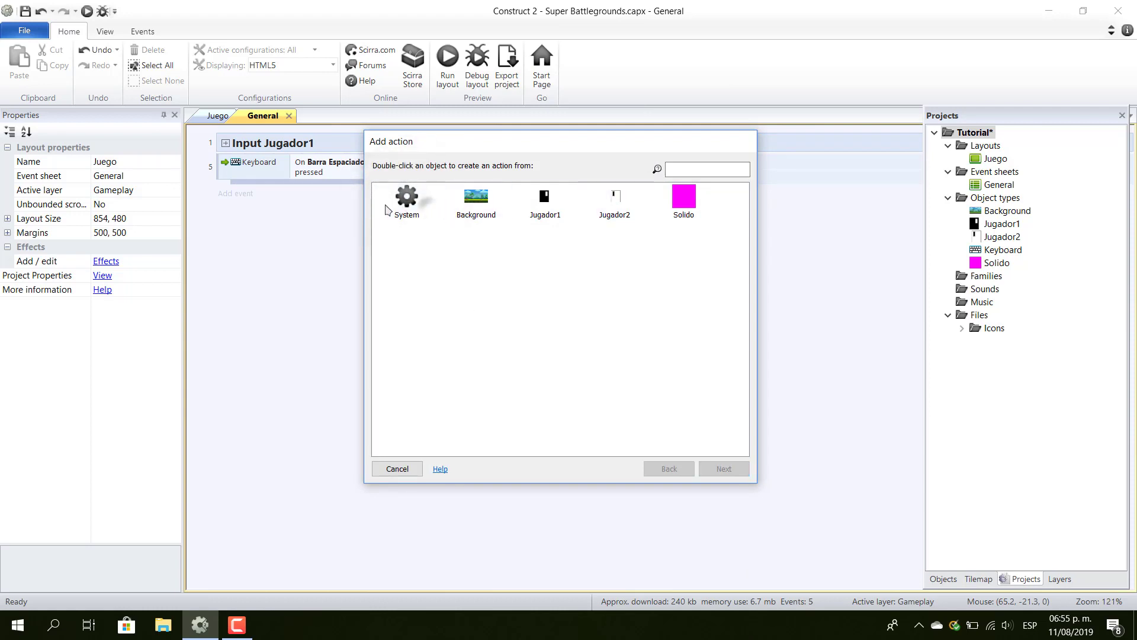
pyautogui.doubleClick(406, 198)
pyautogui.write('wait')
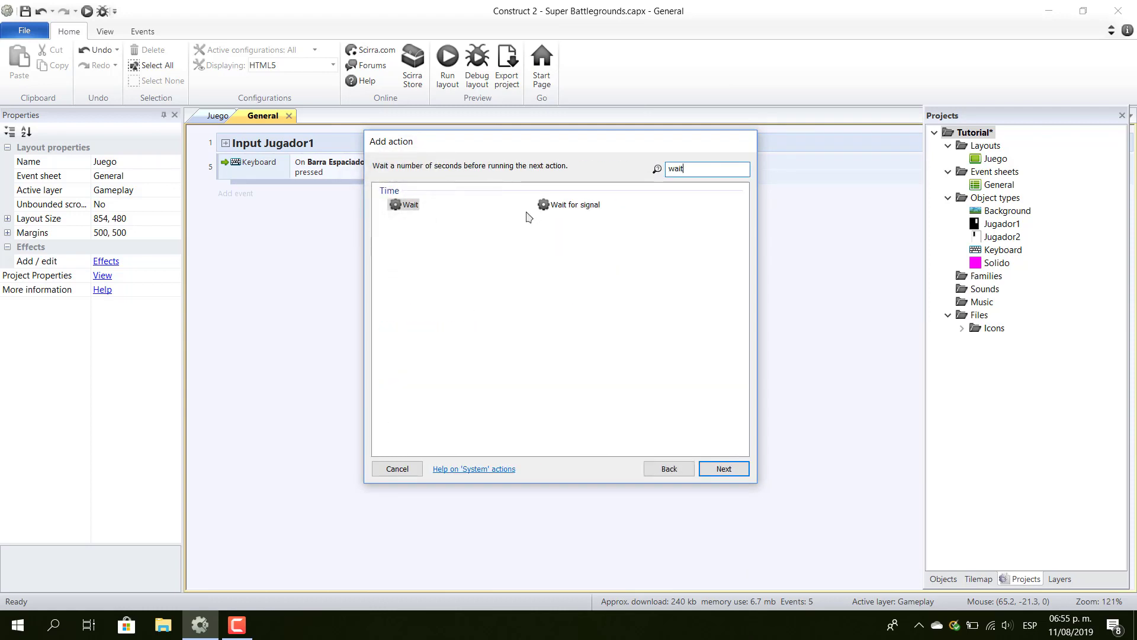
pyautogui.doubleClick(407, 205)
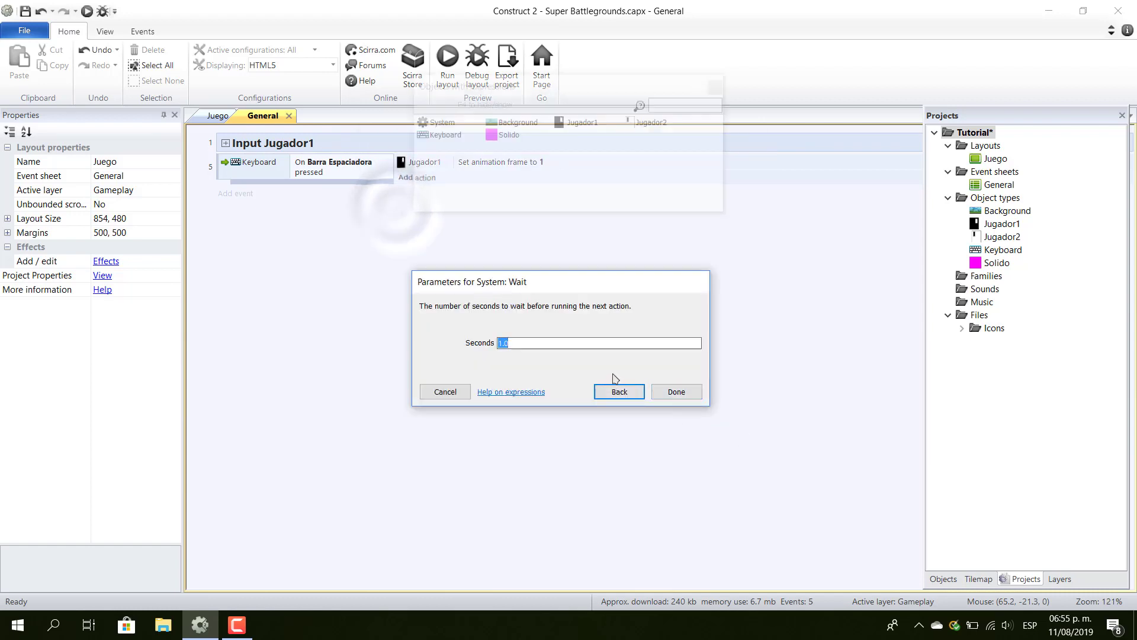
pyautogui.press('Return')
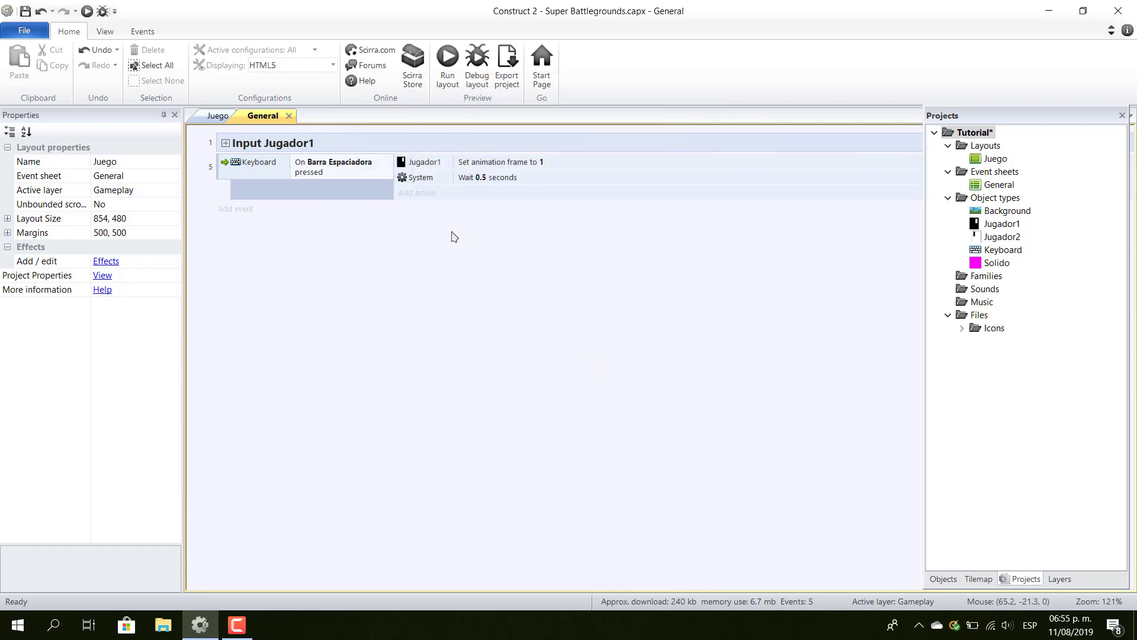
# - Add a Jugador1 Set frame action with frame number 0 after the Wait action
pyautogui.click(418, 193)
pyautogui.doubleClick(557, 201)
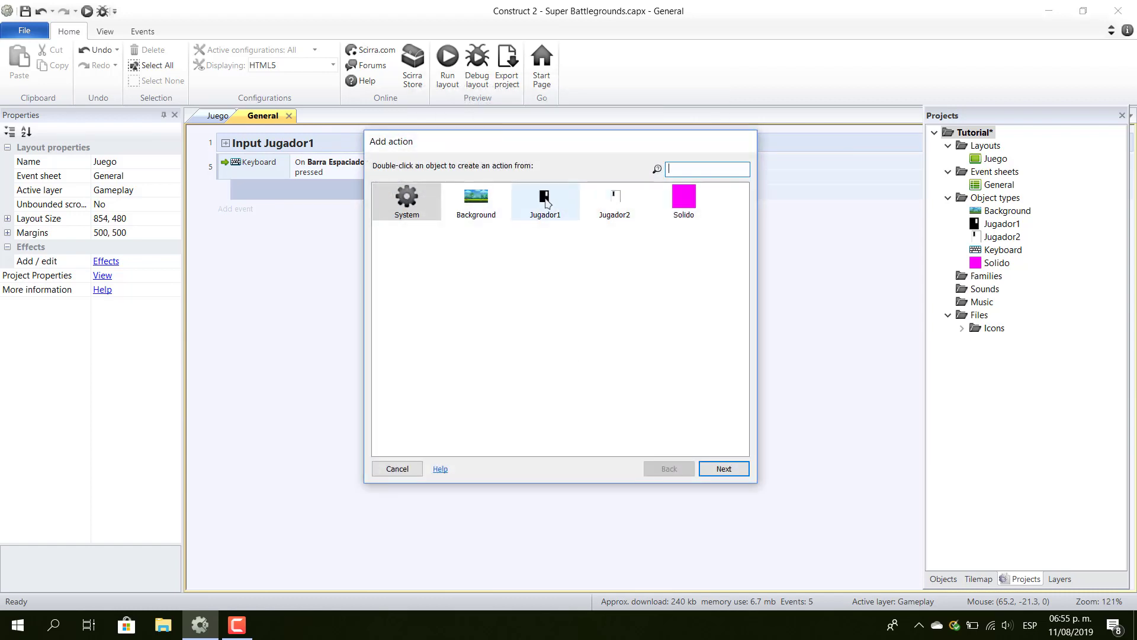
pyautogui.write('set f')
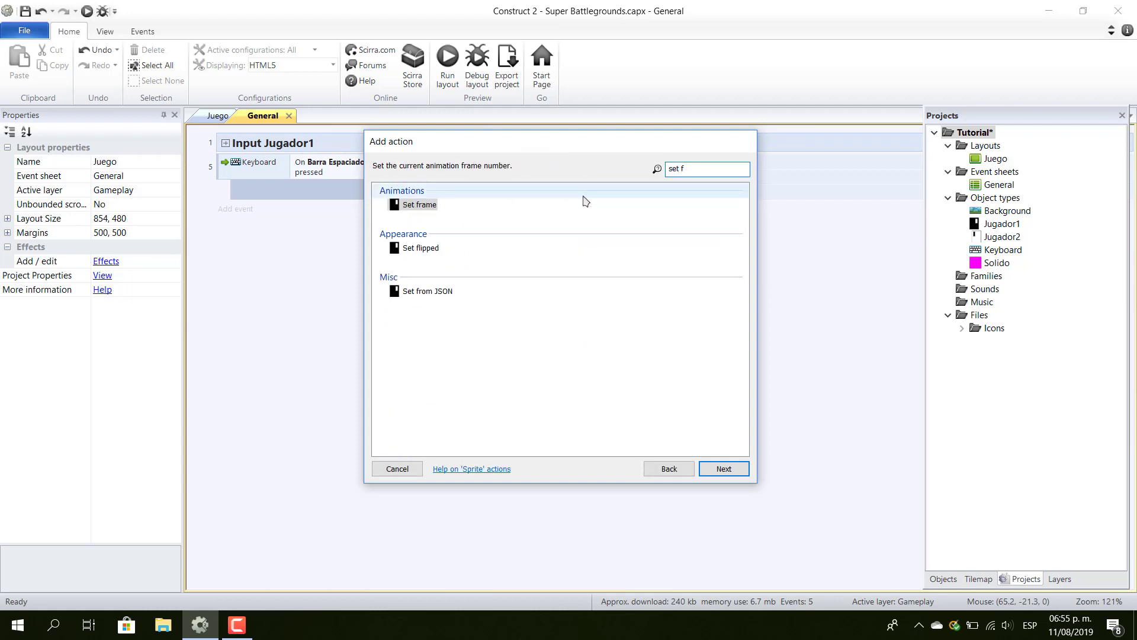
pyautogui.press('Return')
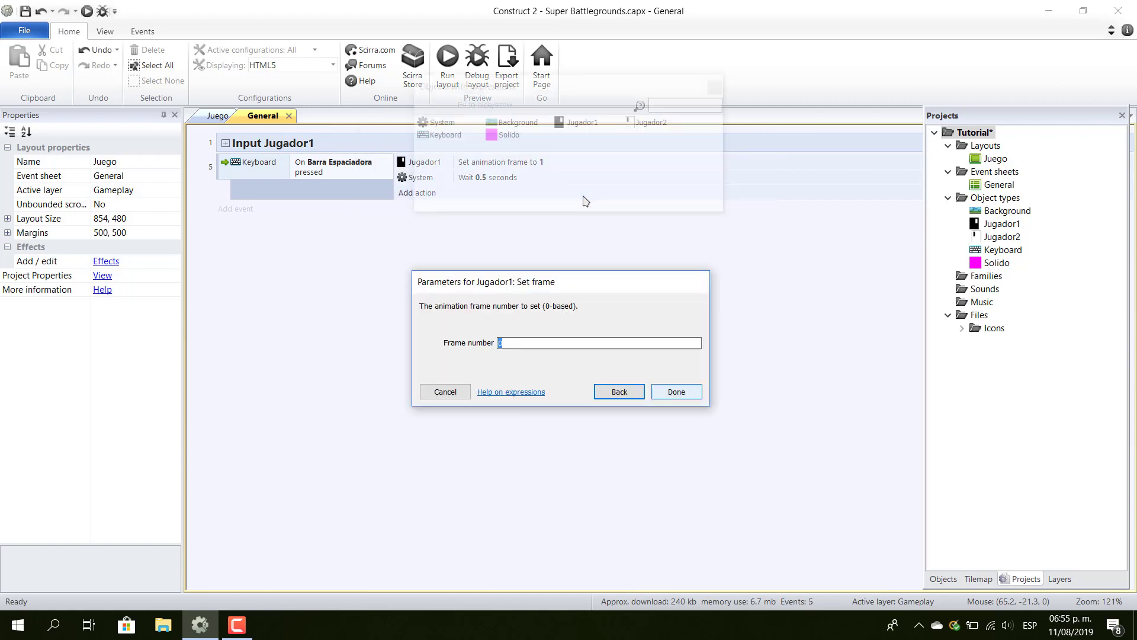
pyautogui.press('Return')
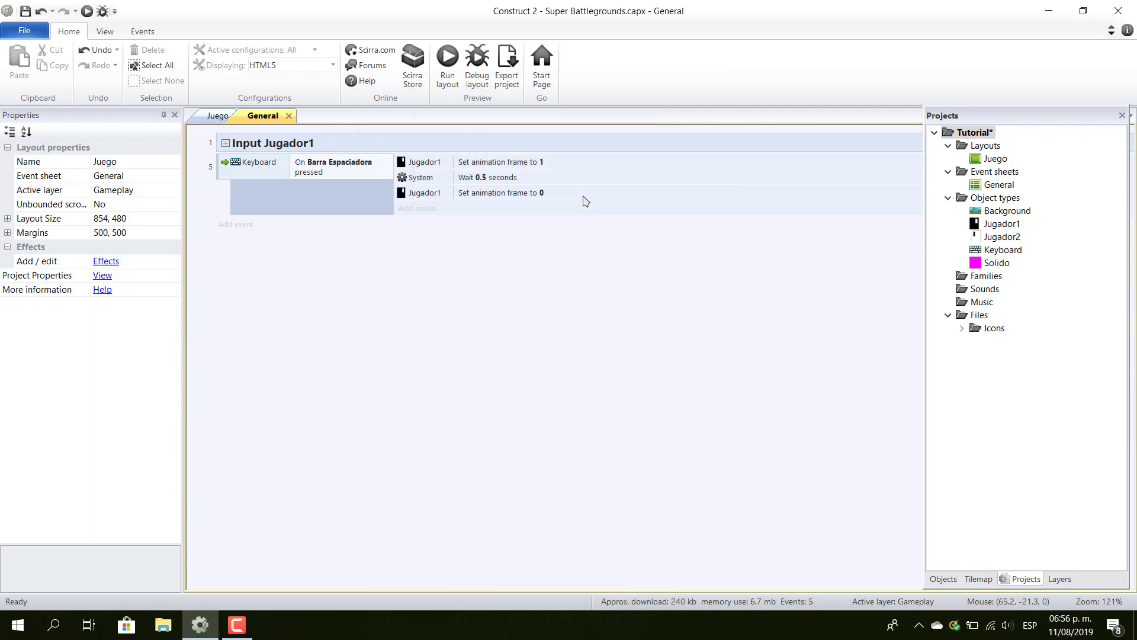
# - Run the layout preview, test moving and jumping with both Jugador1 and Jugador2, and close the preview
pyautogui.click(447, 57)
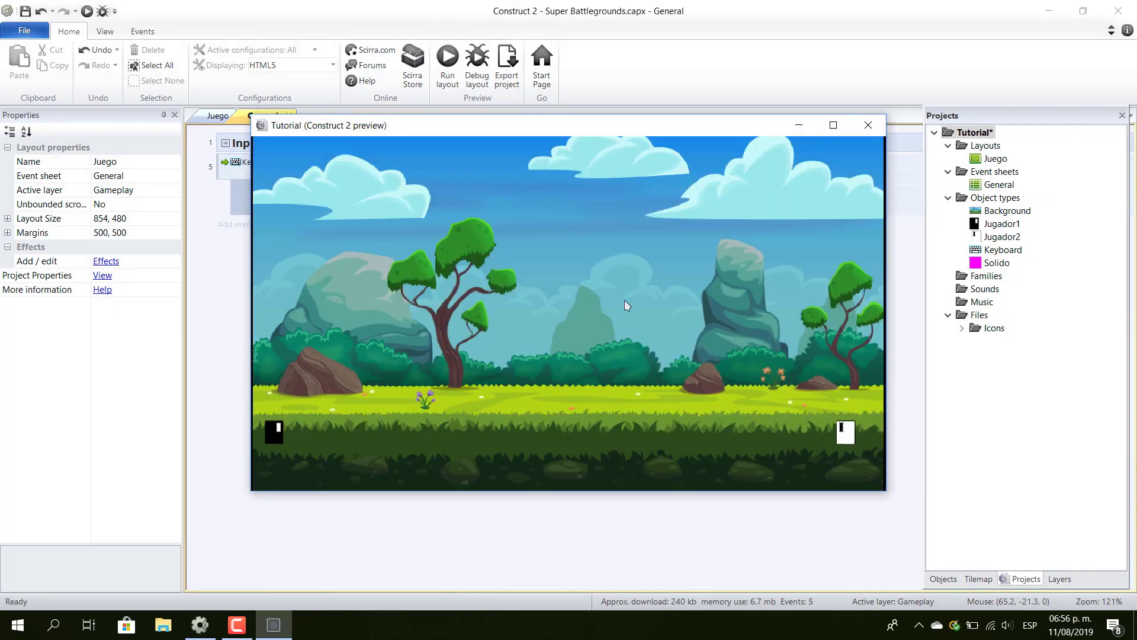
pyautogui.press('Up')
pyautogui.press('Left')
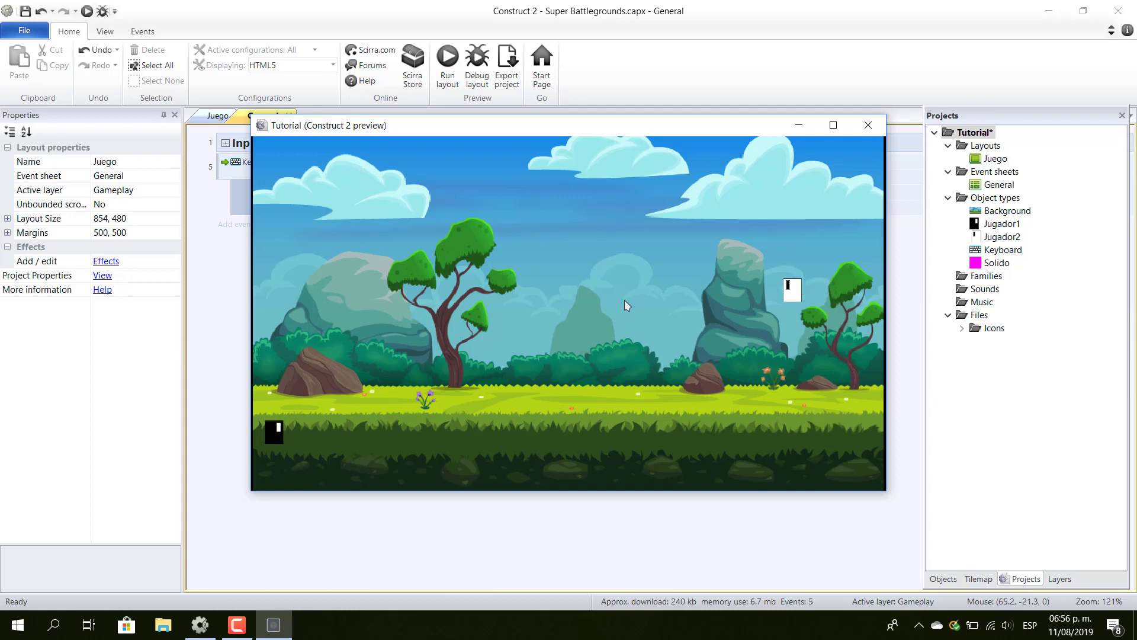
pyautogui.press('Up')
pyautogui.press('Left')
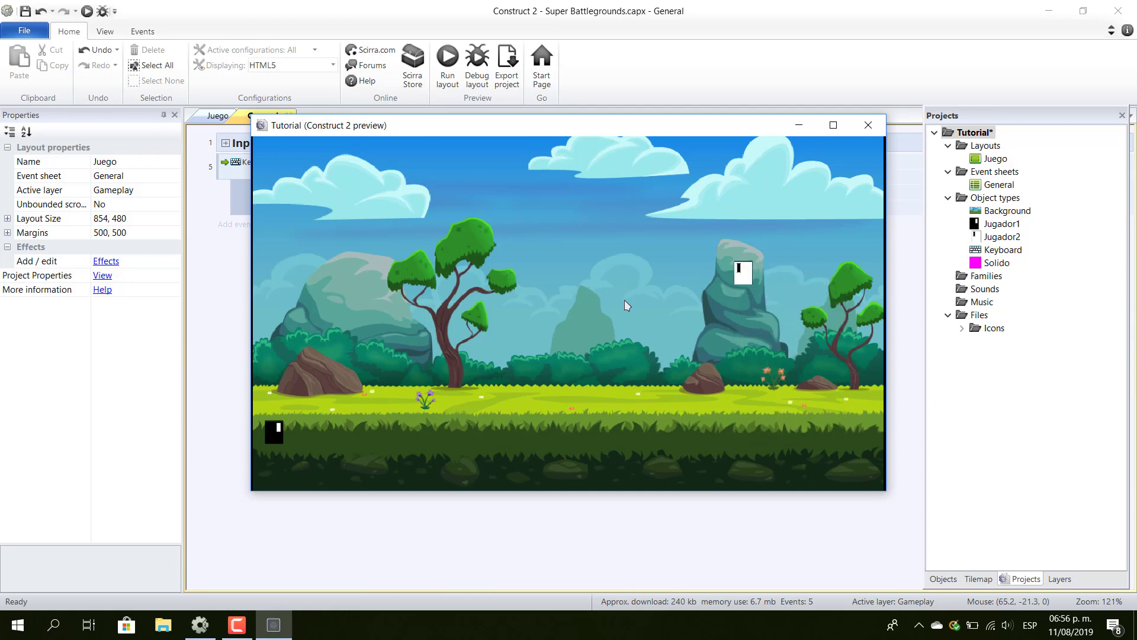
pyautogui.press('Up')
pyautogui.press('Left')
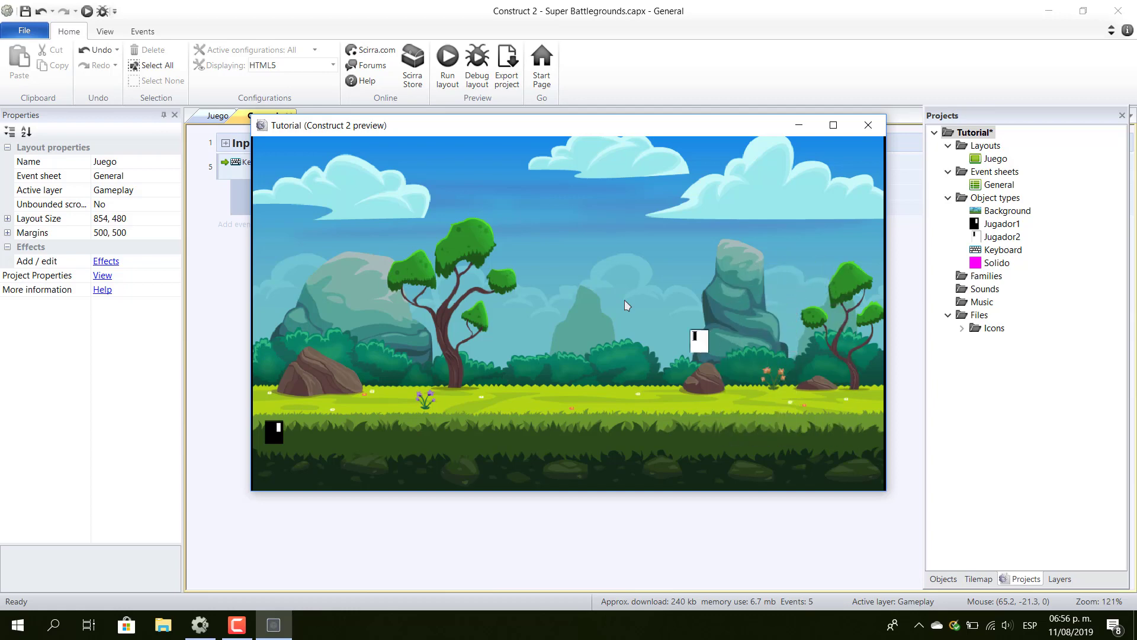
pyautogui.press('Right')
pyautogui.press('Left')
pyautogui.press('Up')
pyautogui.press('Right')
pyautogui.press('Up')
pyautogui.press('Left')
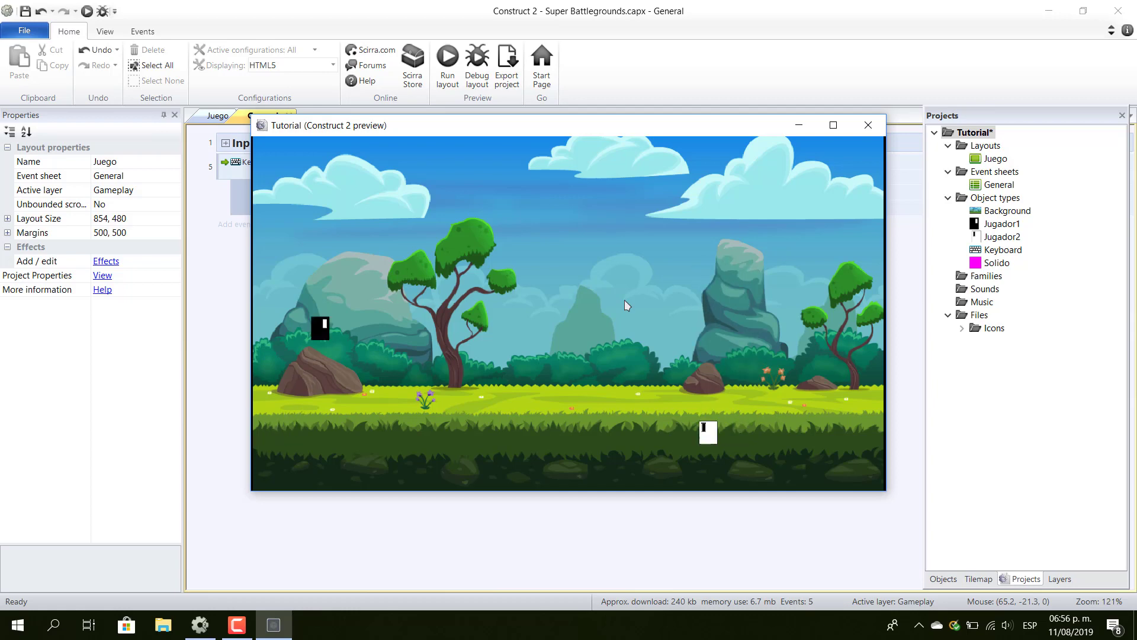
pyautogui.press('w')
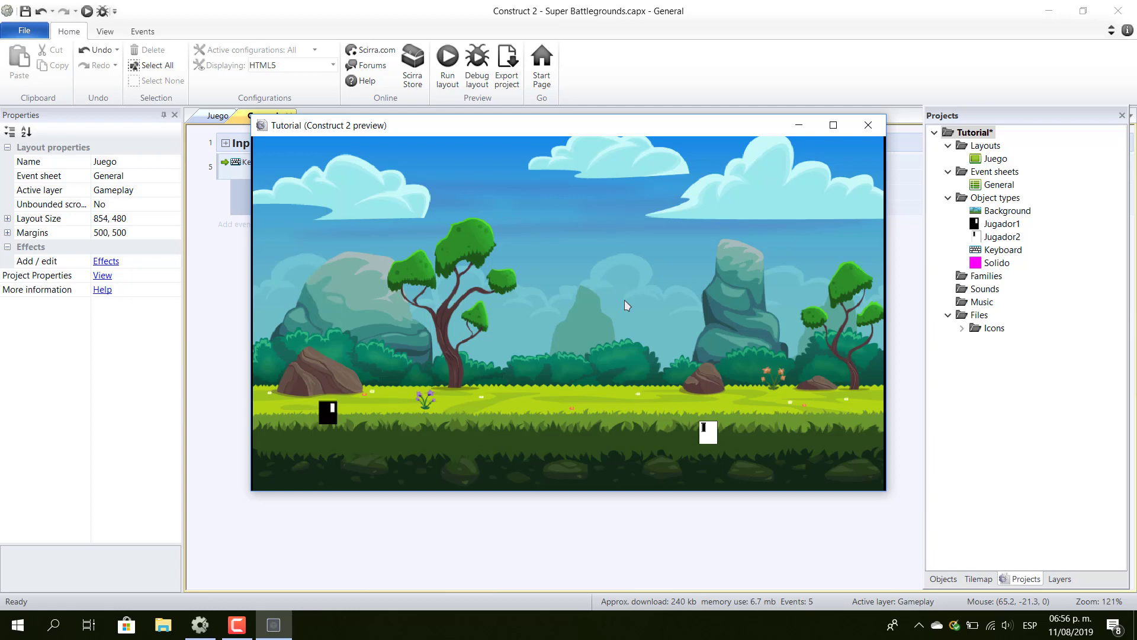
pyautogui.press('Up')
pyautogui.press('w')
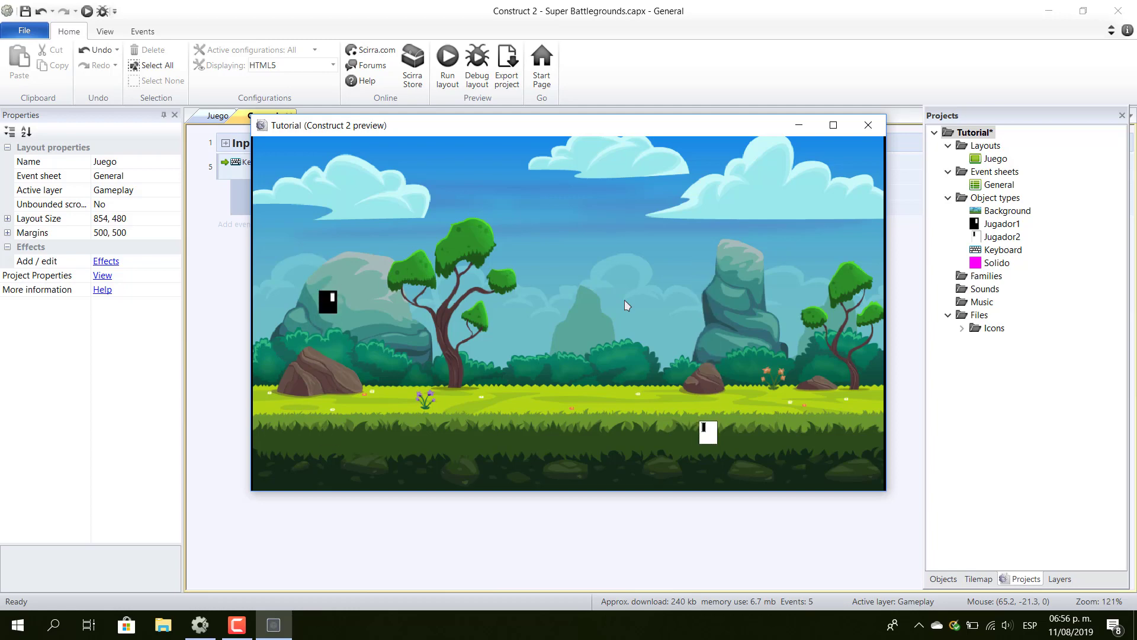
pyautogui.press('d')
pyautogui.press('Left')
pyautogui.press('d')
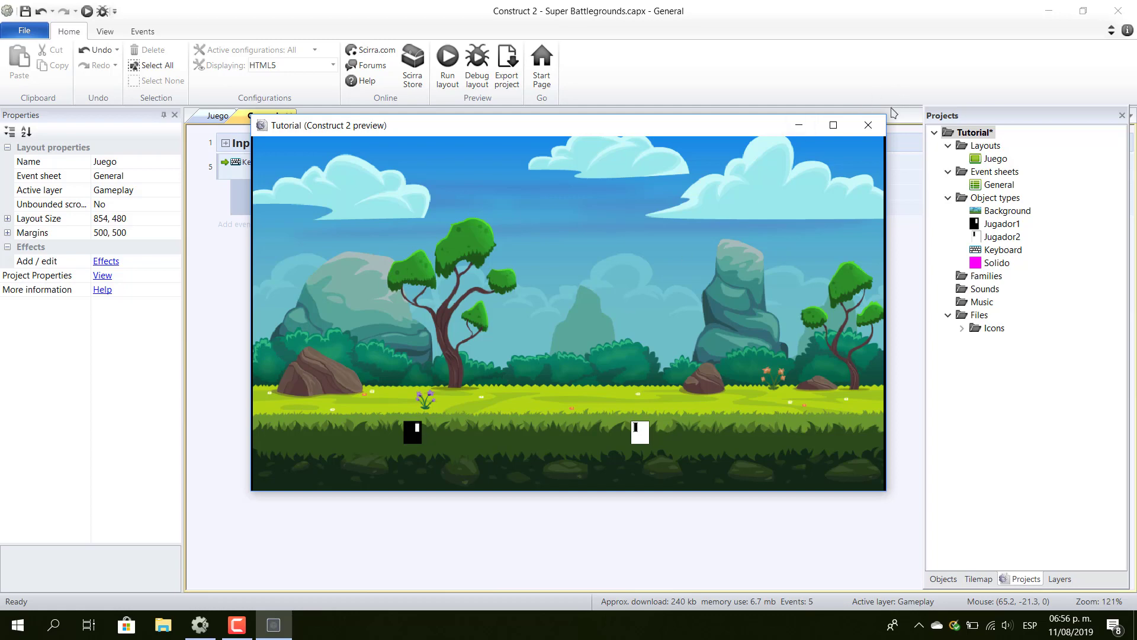
pyautogui.click(868, 125)
# - Set the System Wait action in the Barra Espaciadora event to 0.2 seconds
pyautogui.doubleClick(491, 177)
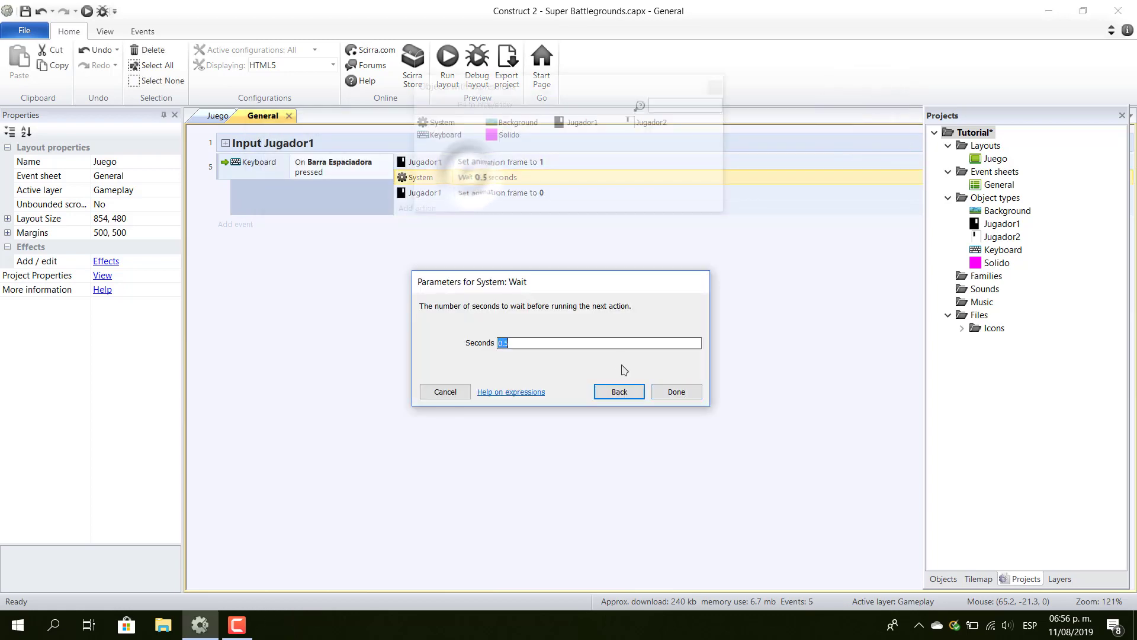
pyautogui.write('0.2')
pyautogui.press('Return')
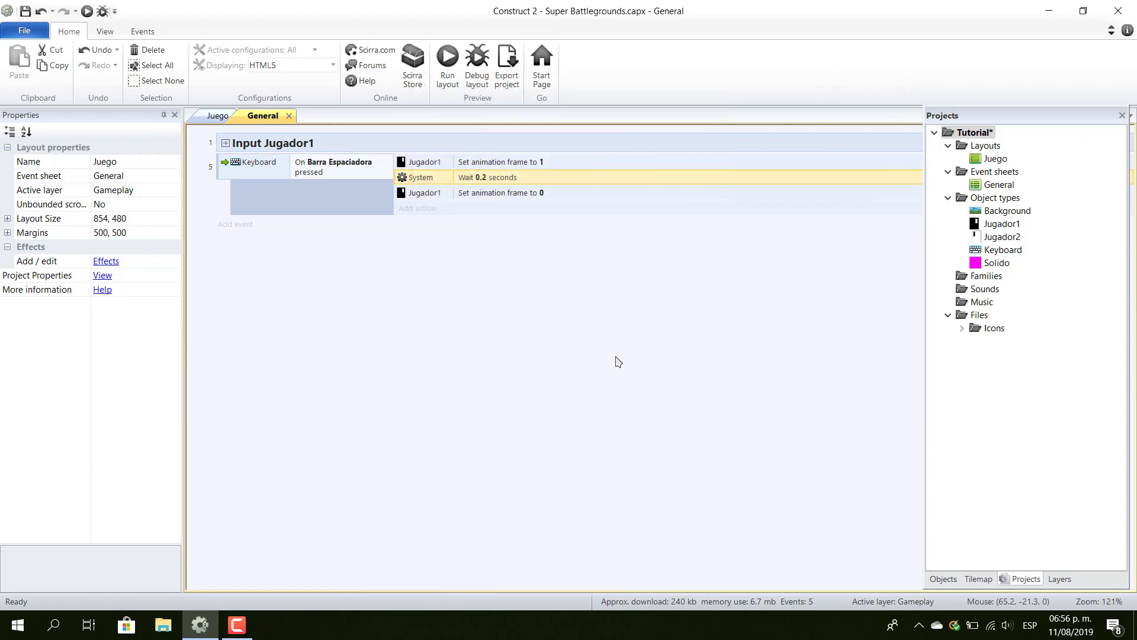
pyautogui.click(474, 294)
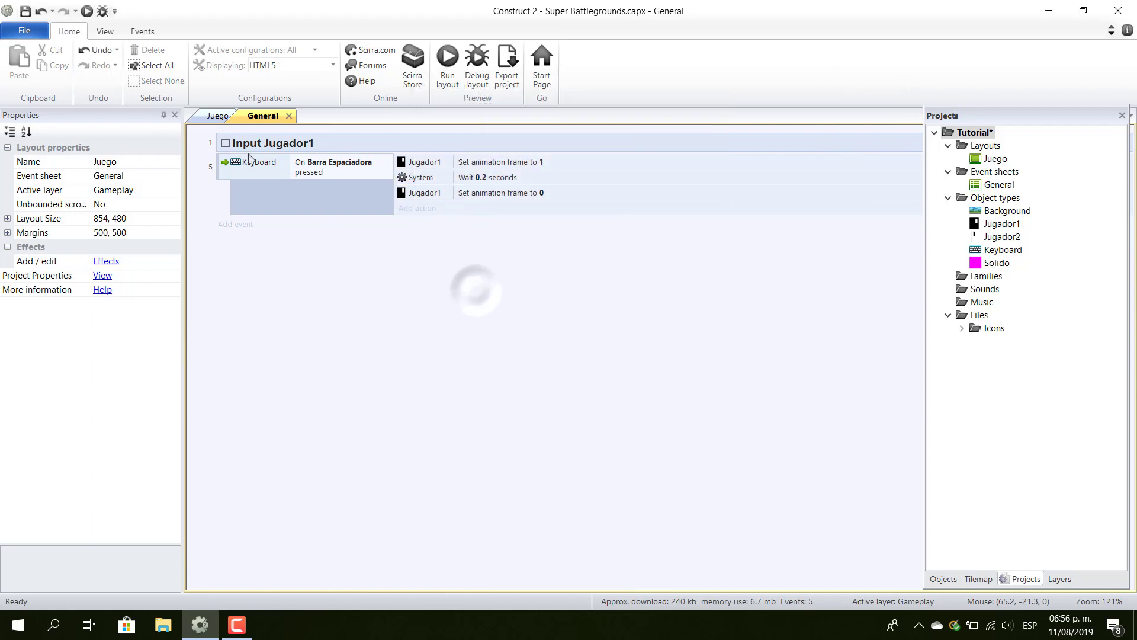
# - Add a Jugador1 Compare frame condition, equal to 1, to the Barra Espaciadora event and invert it
pyautogui.click(304, 174)
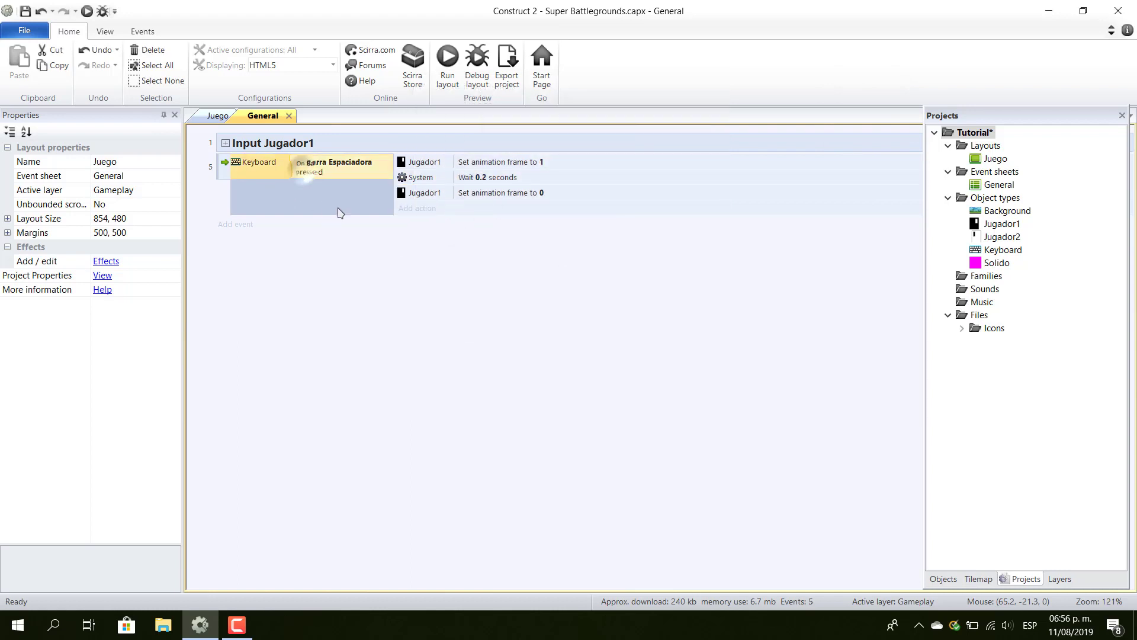
pyautogui.rightClick(323, 171)
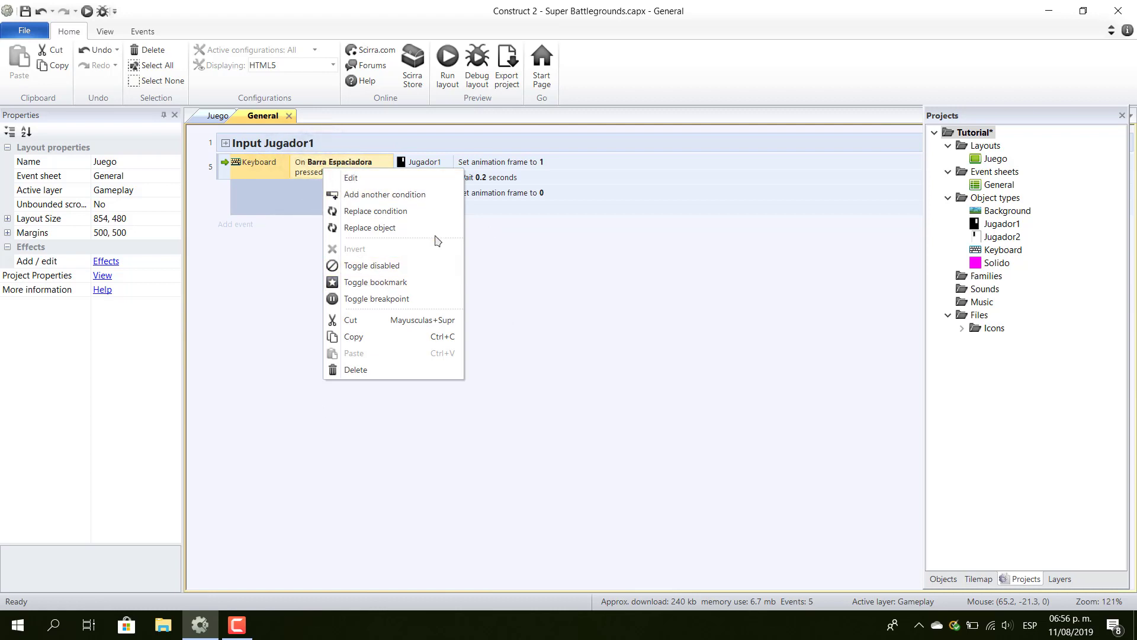
pyautogui.click(435, 194)
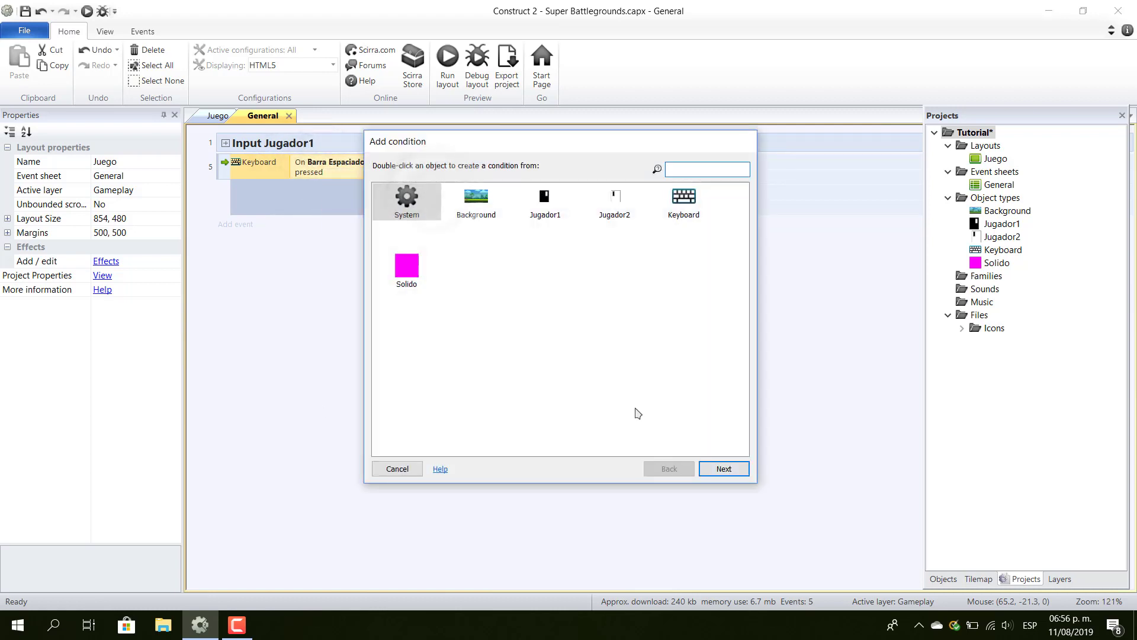
pyautogui.doubleClick(545, 200)
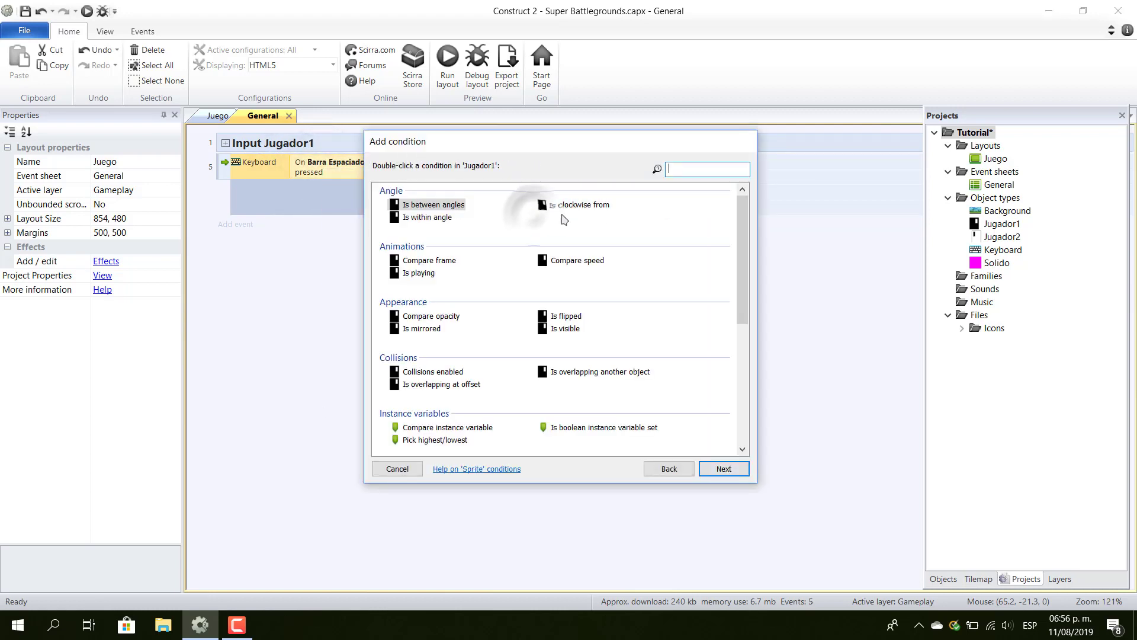
pyautogui.write('co')
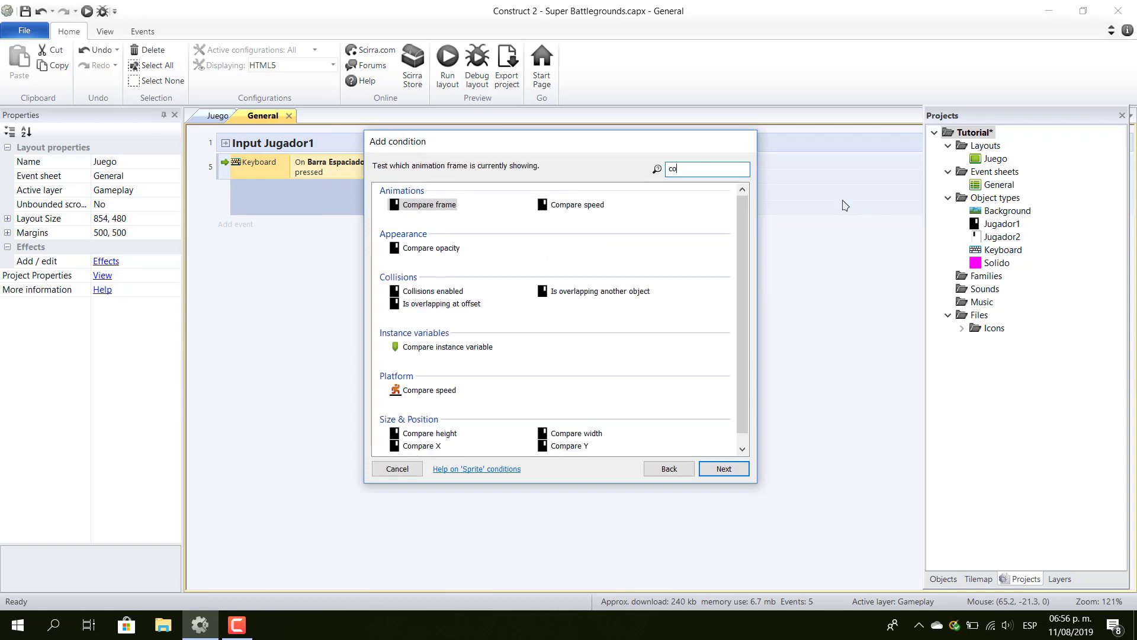
pyautogui.write('ma')
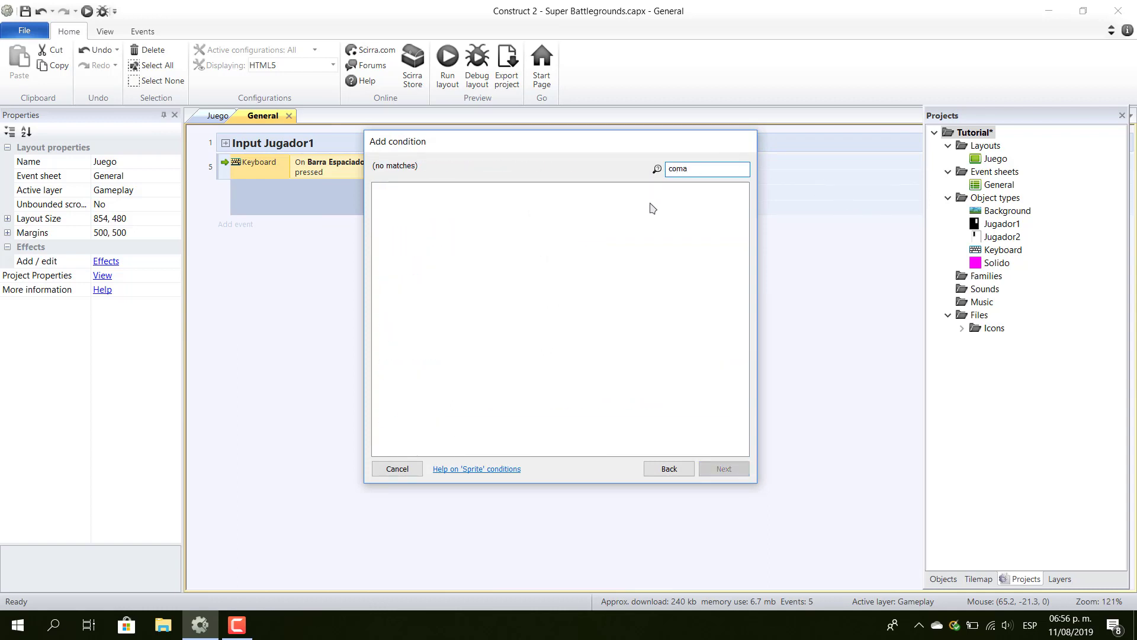
pyautogui.press('BackSpace')
pyautogui.doubleClick(433, 204)
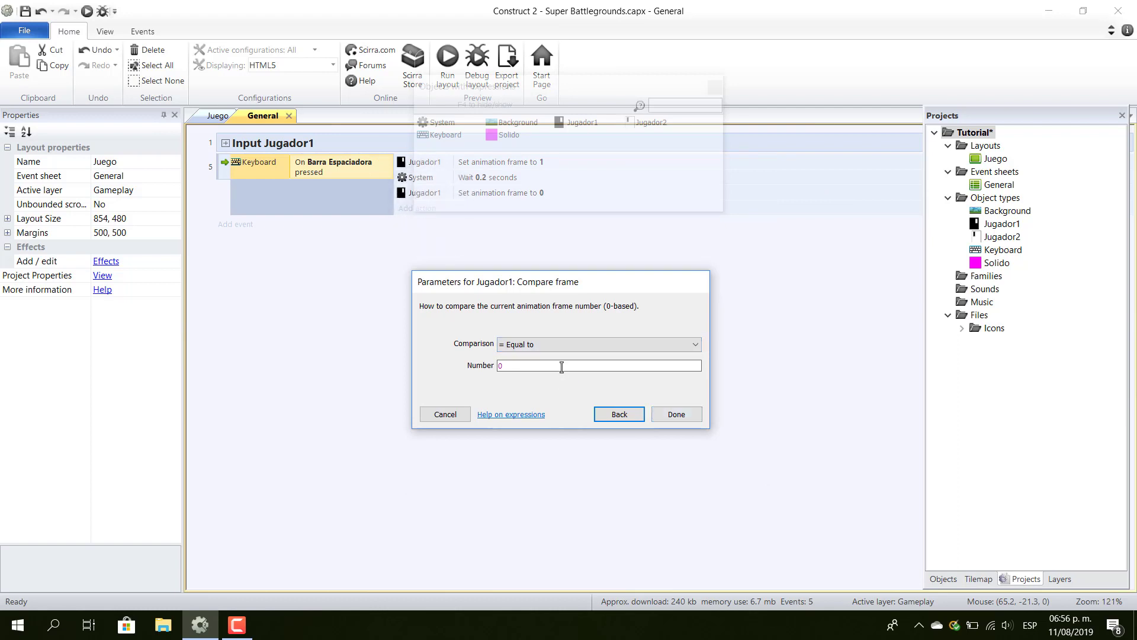
pyautogui.write('1')
pyautogui.press('Return')
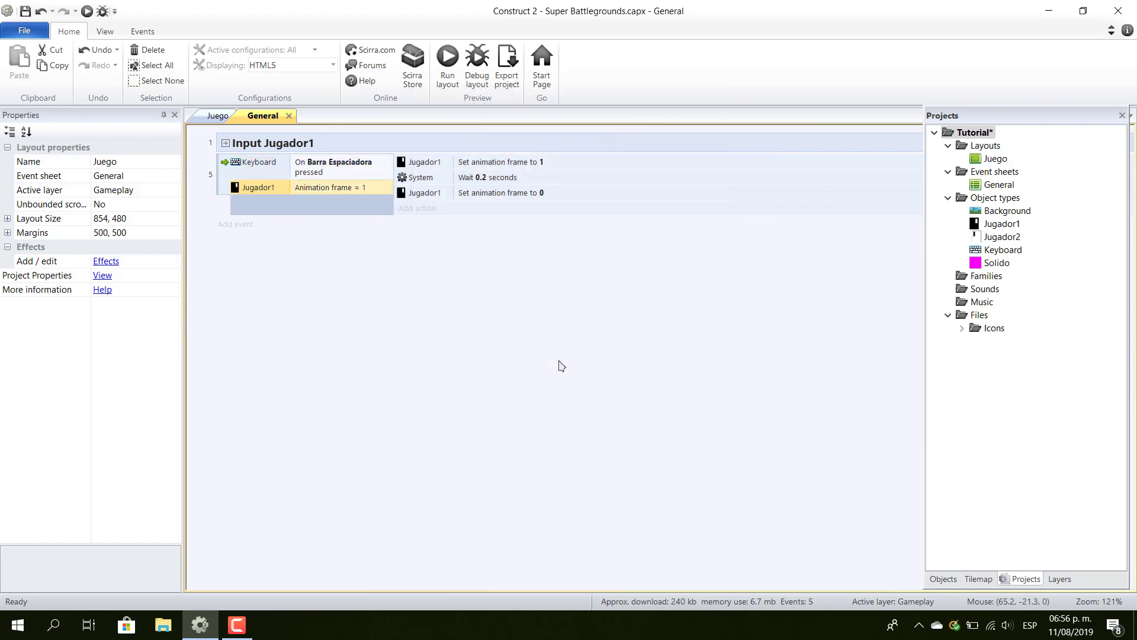
pyautogui.rightClick(356, 188)
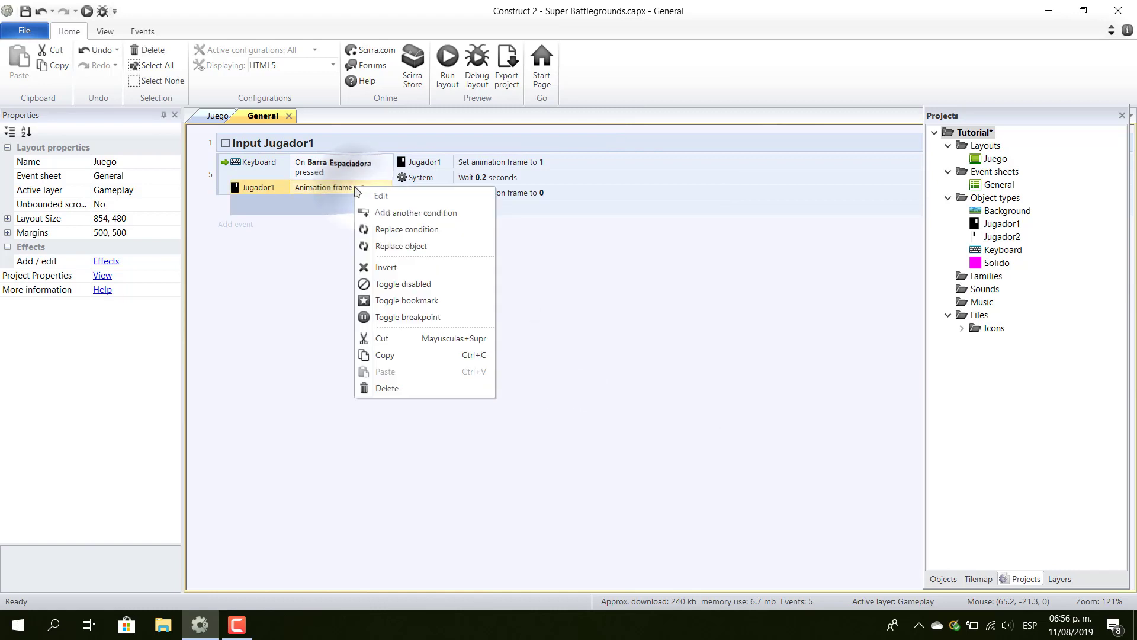
pyautogui.click(385, 267)
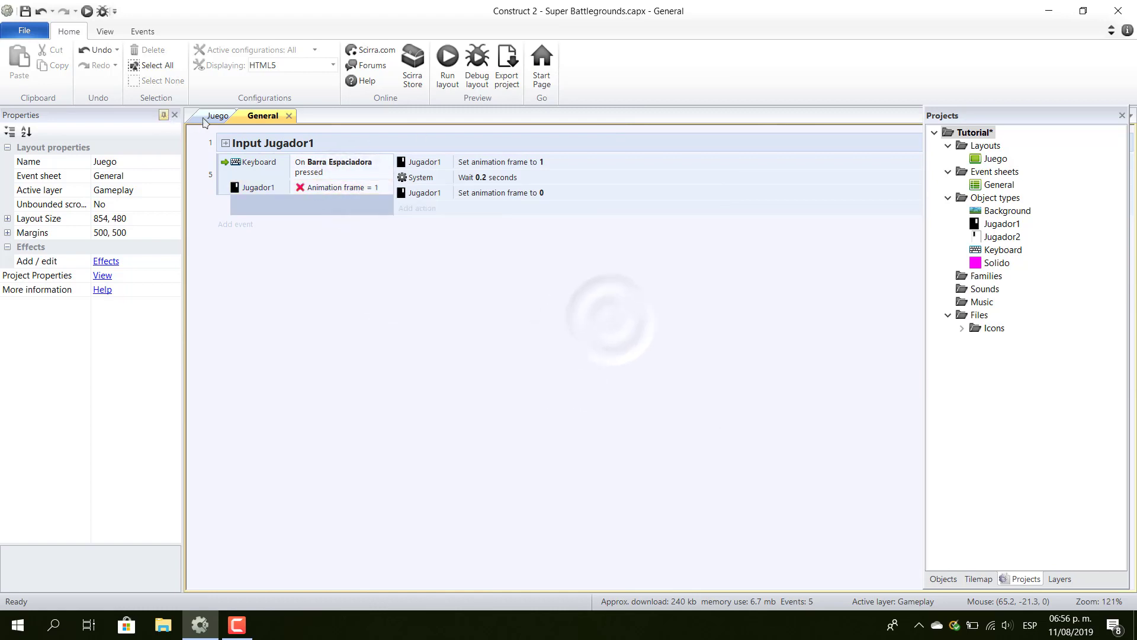
# - Preview the Juego layout, test the players' movement with the revised spacebar event, and close the preview
pyautogui.click(207, 117)
pyautogui.click(447, 62)
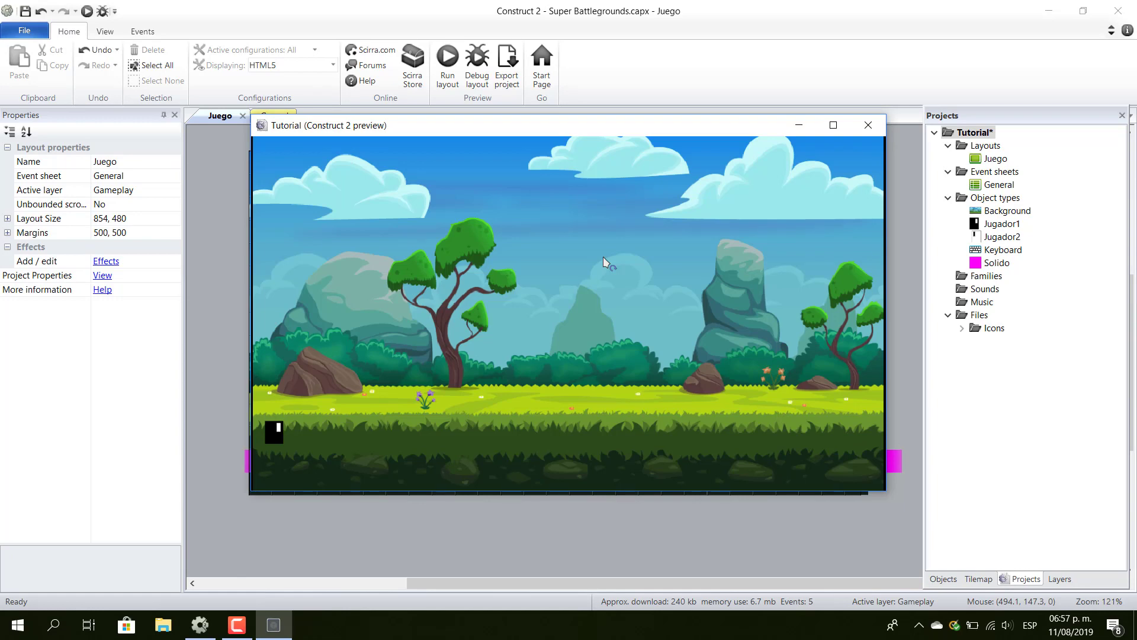
pyautogui.press('Left')
pyautogui.press('Up')
pyautogui.press('Up')
pyautogui.press('Right')
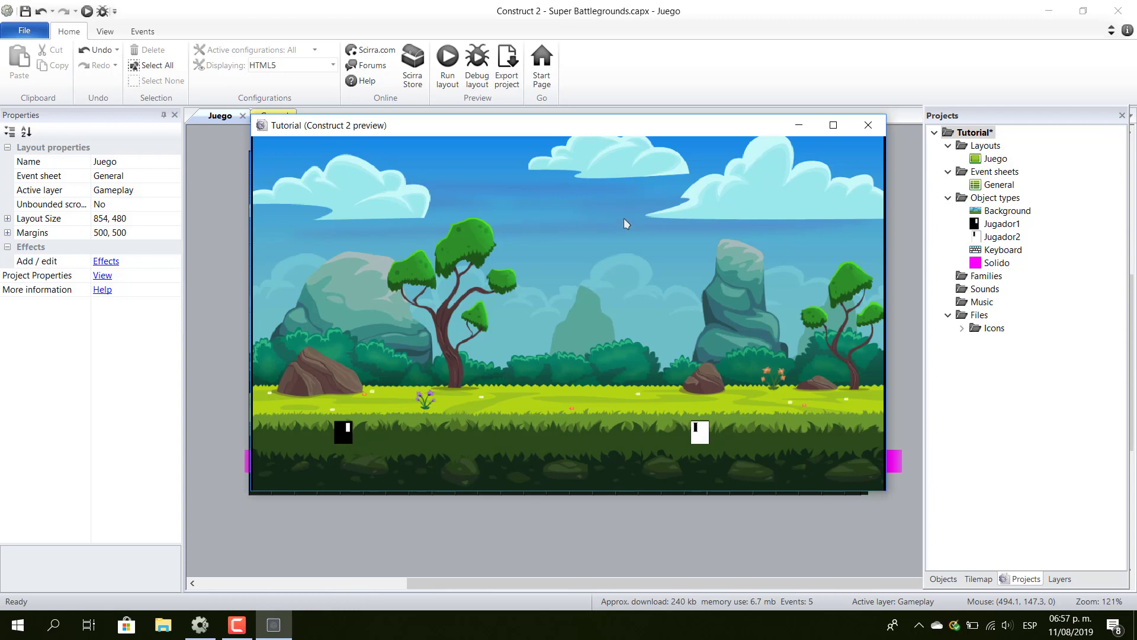
pyautogui.click(868, 125)
# - Set the Wait action in the General sheet's Barra Espaciadora event to 0.1 seconds and return to the Juego layout
pyautogui.click(263, 115)
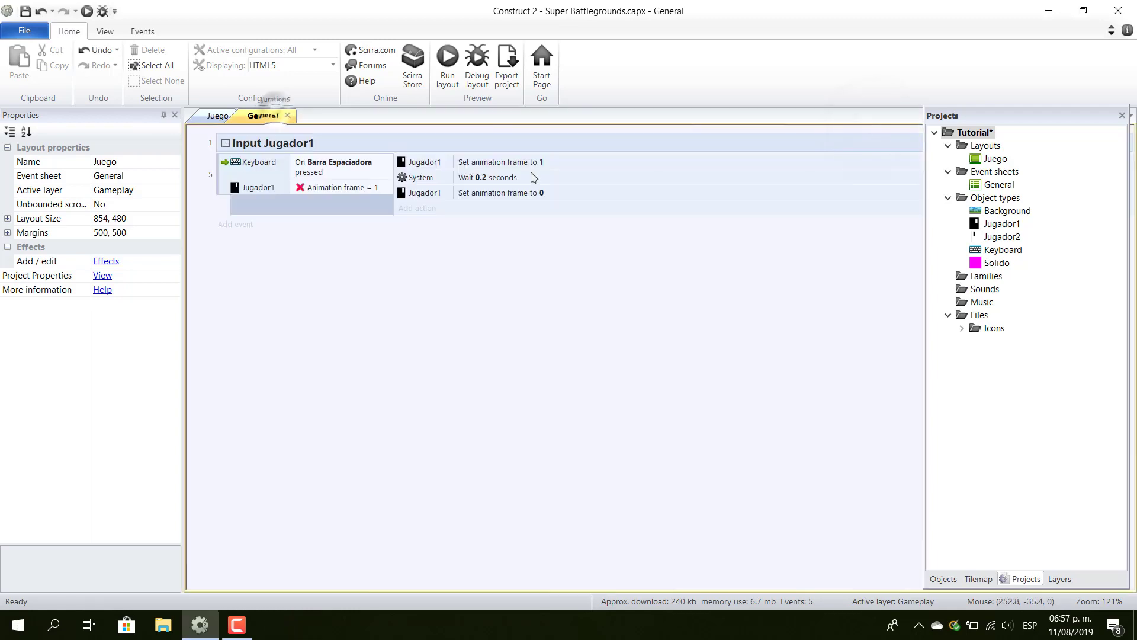
pyautogui.doubleClick(514, 178)
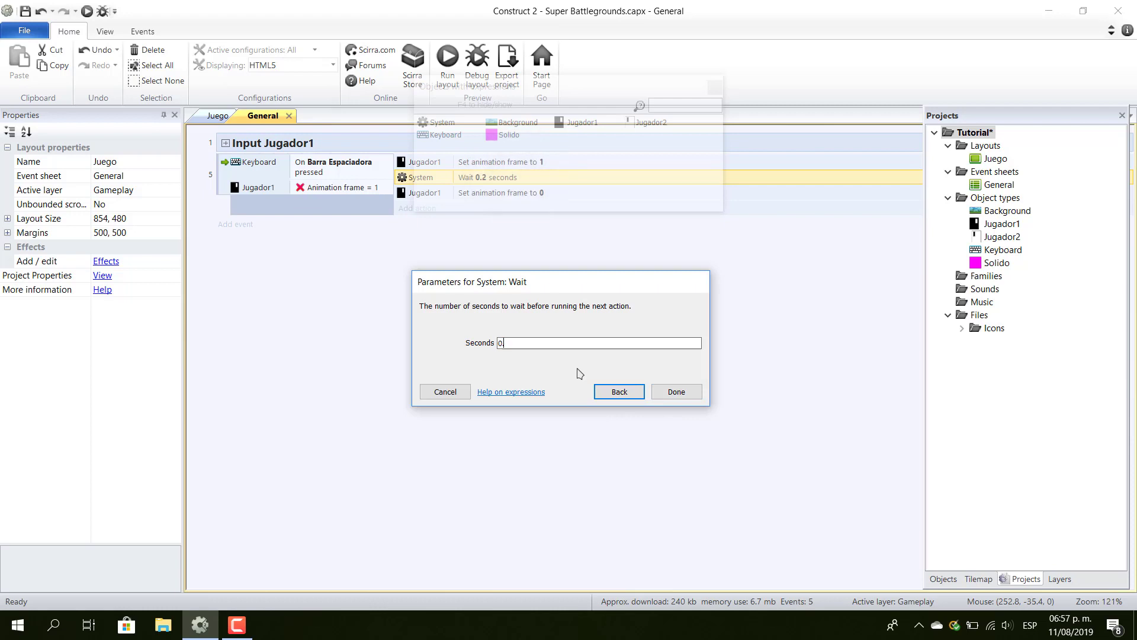
pyautogui.press('Return')
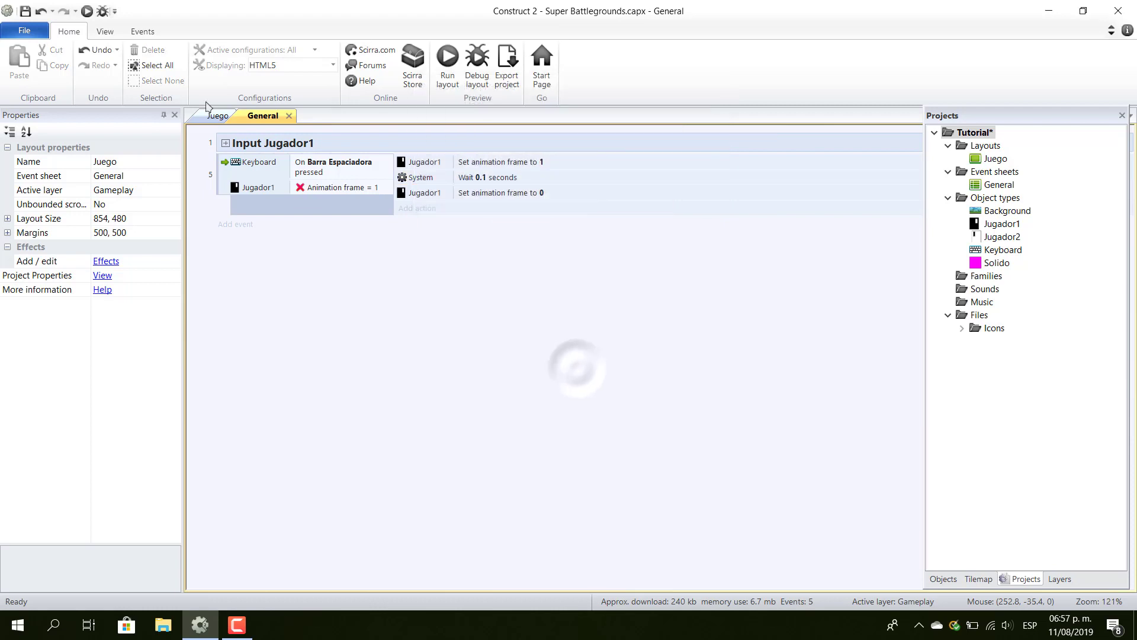
pyautogui.click(218, 117)
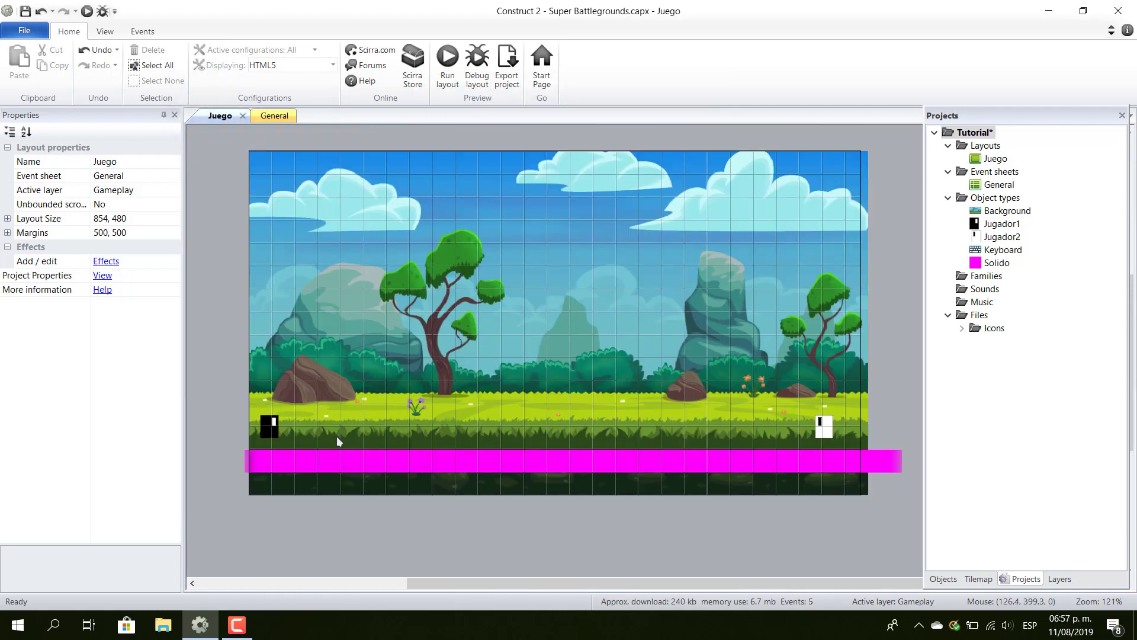
# - Open the list of behaviors for the Jugador1 sprite in the Juego layout
pyautogui.click(265, 418)
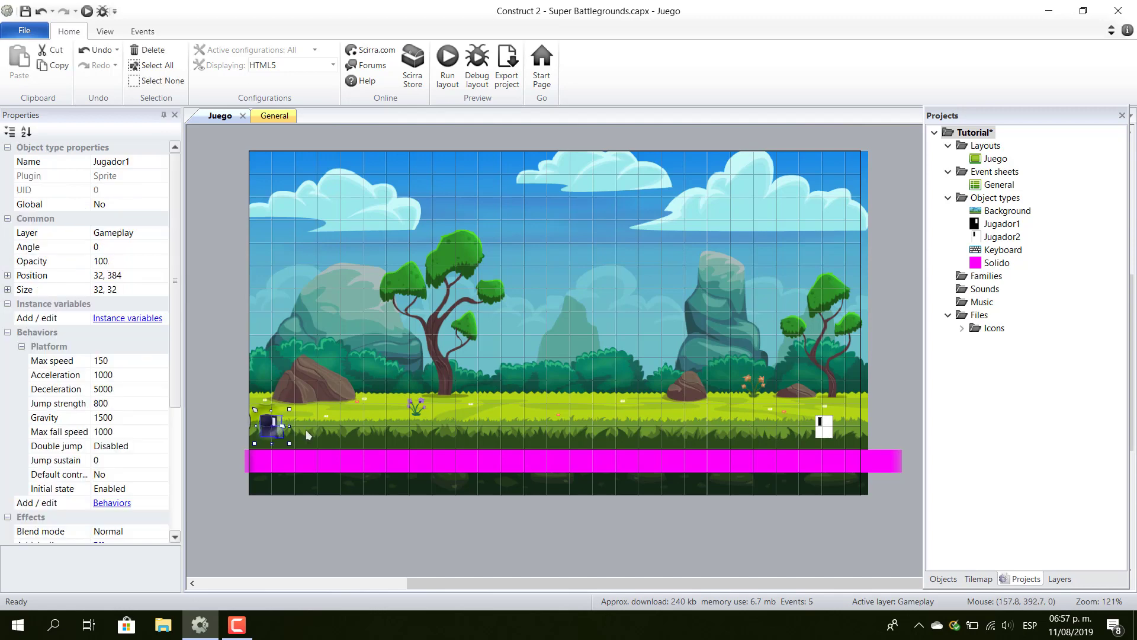
pyautogui.click(113, 503)
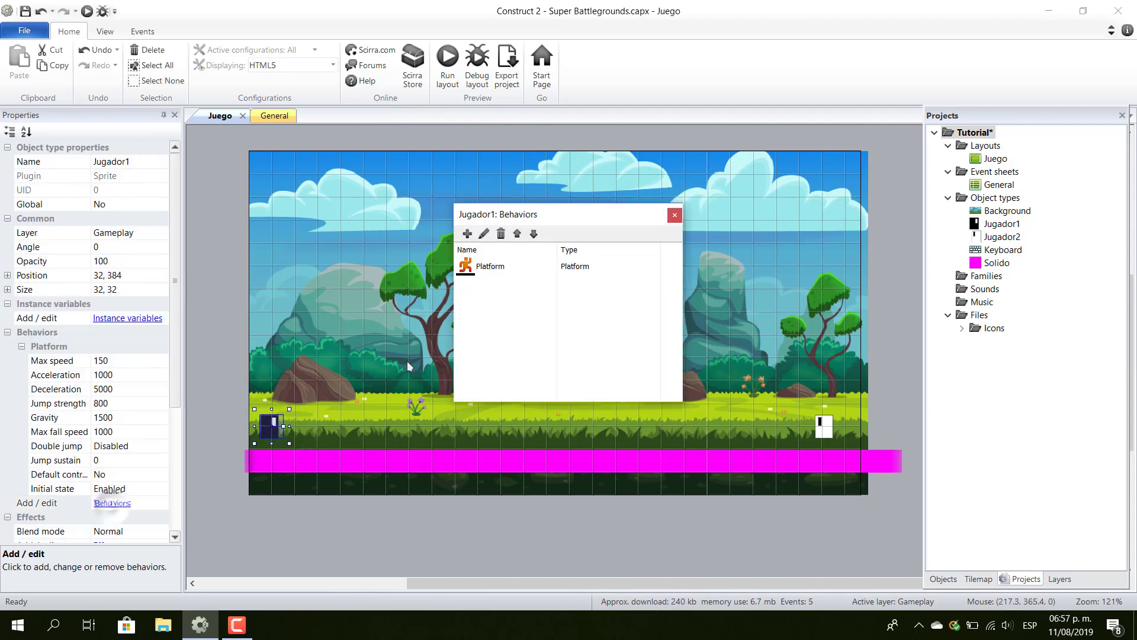
pyautogui.click(467, 234)
pyautogui.scroll(-3, 681, 260)
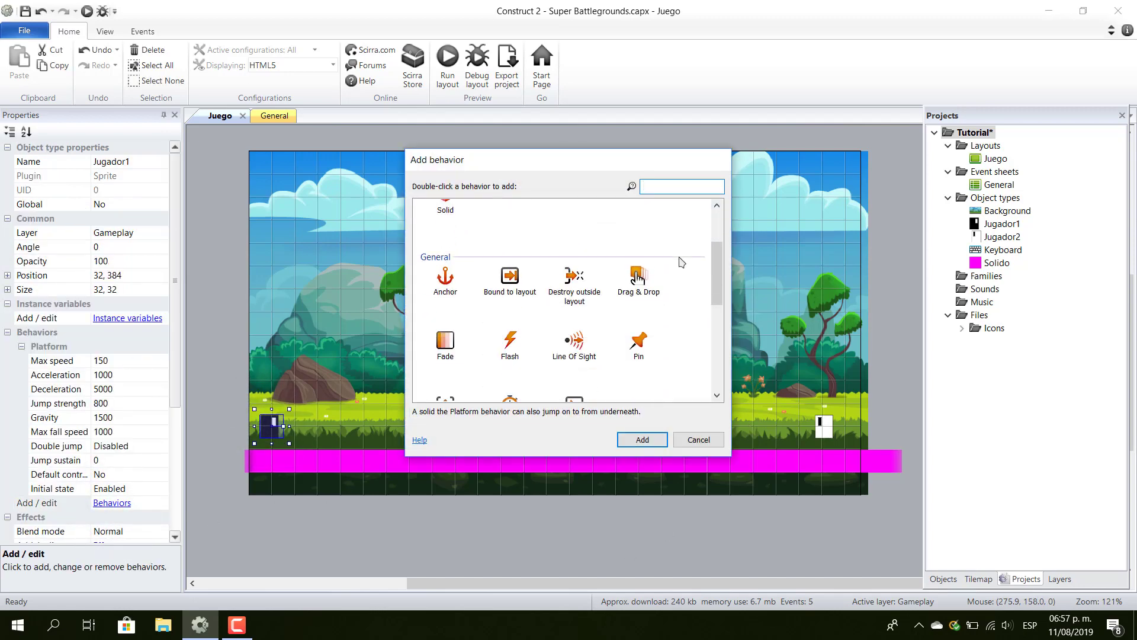
pyautogui.scroll(3, 681, 260)
pyautogui.doubleClick(445, 228)
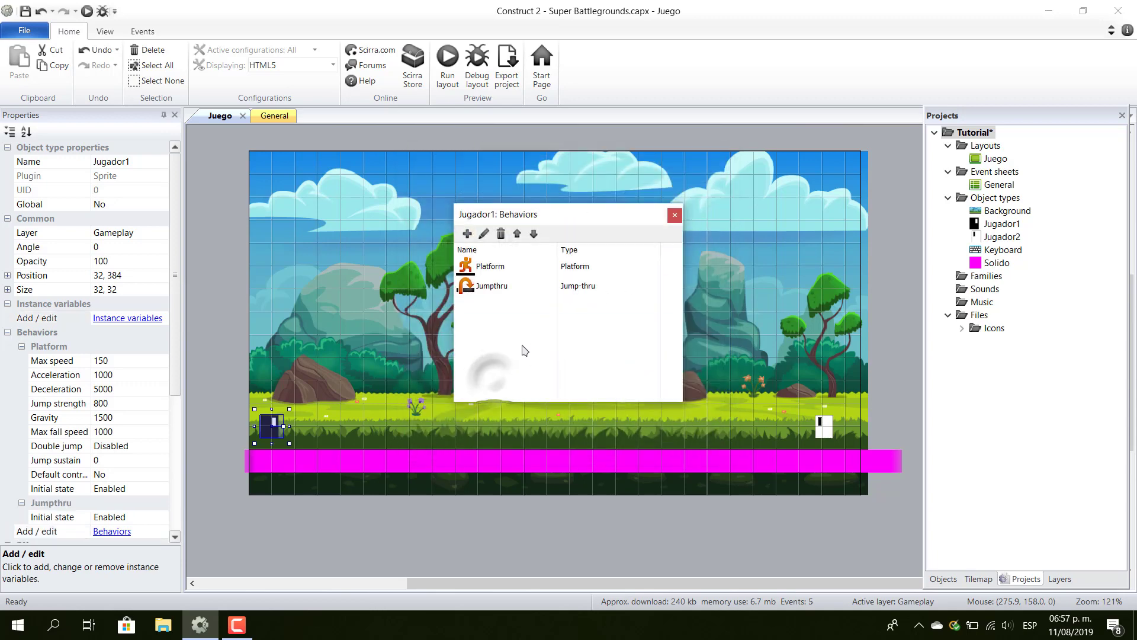
pyautogui.click(500, 234)
pyautogui.click(636, 343)
# - Add the Bound to layout behavior to Jugador1 and close its behaviors list
pyautogui.click(468, 234)
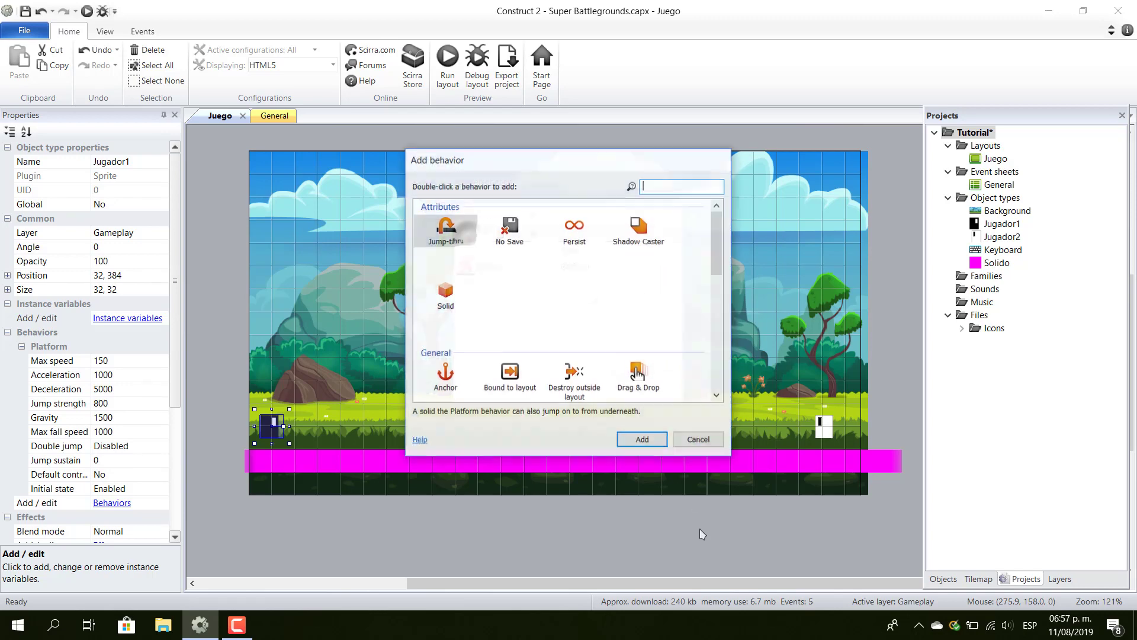
pyautogui.doubleClick(530, 380)
pyautogui.click(675, 215)
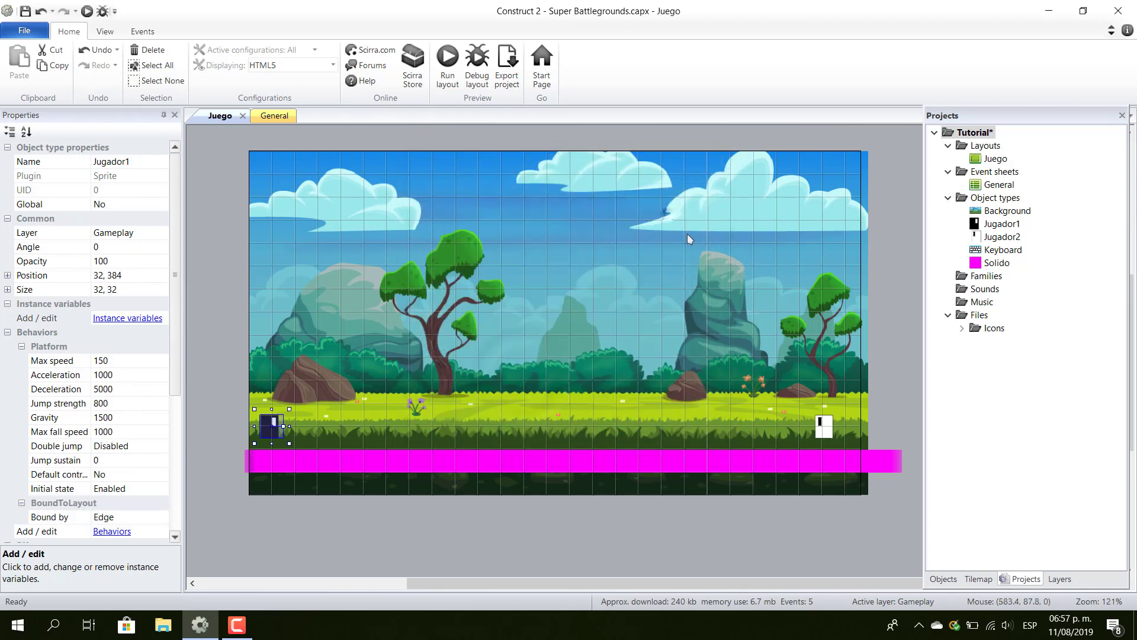
# - Add the Bound to layout behavior to the Jugador2 sprite, close its behaviors list and deselect the sprite
pyautogui.click(823, 425)
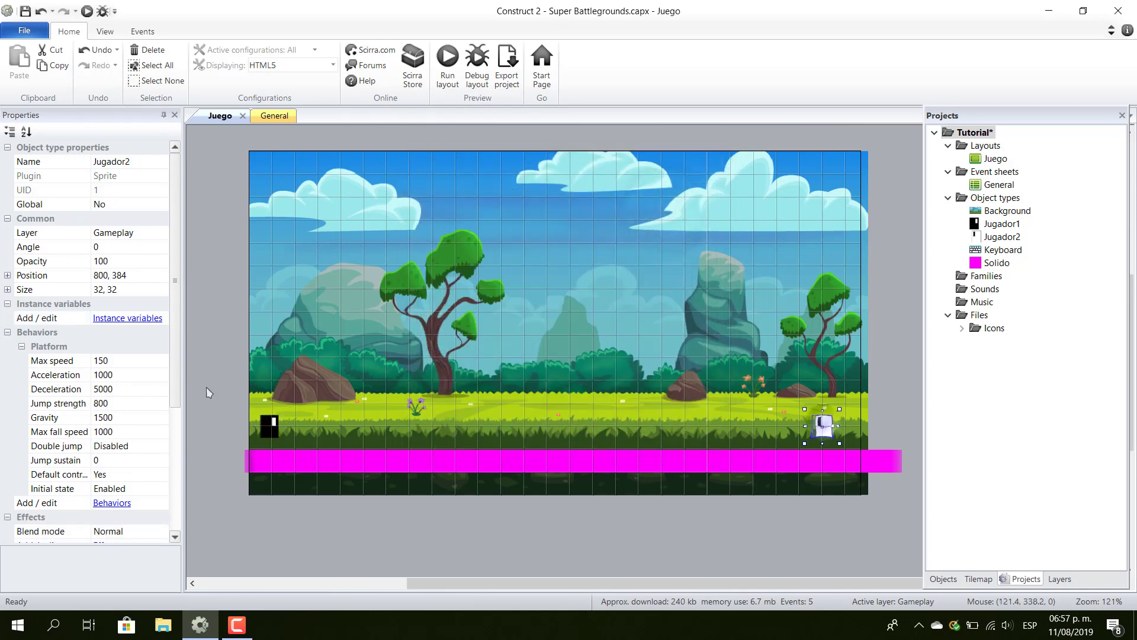
pyautogui.click(112, 502)
pyautogui.click(467, 234)
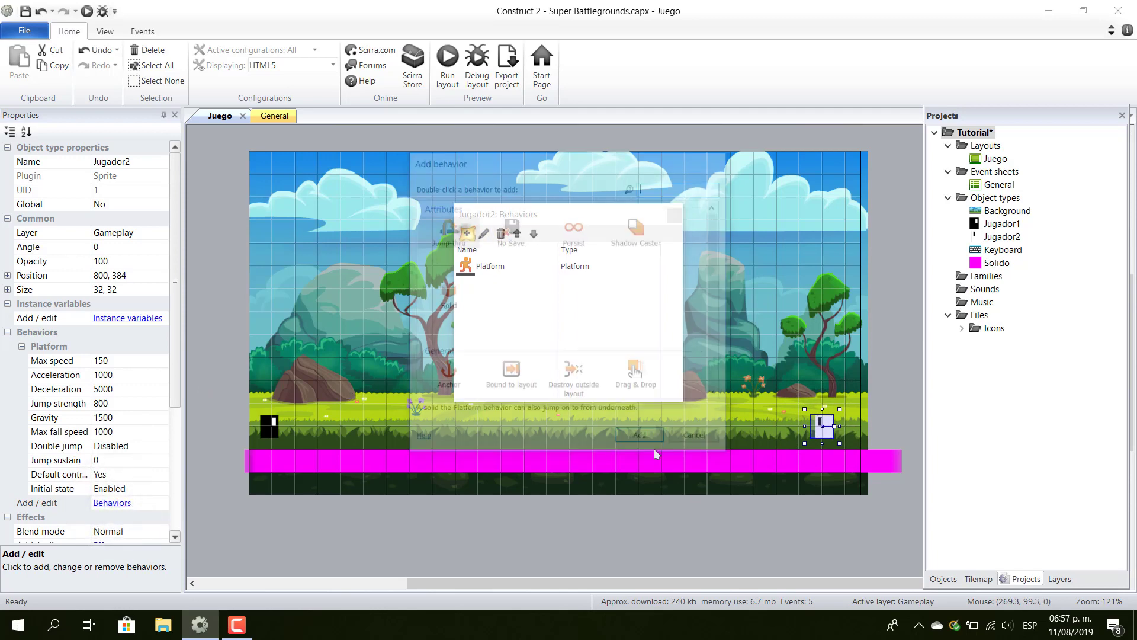
pyautogui.doubleClick(529, 376)
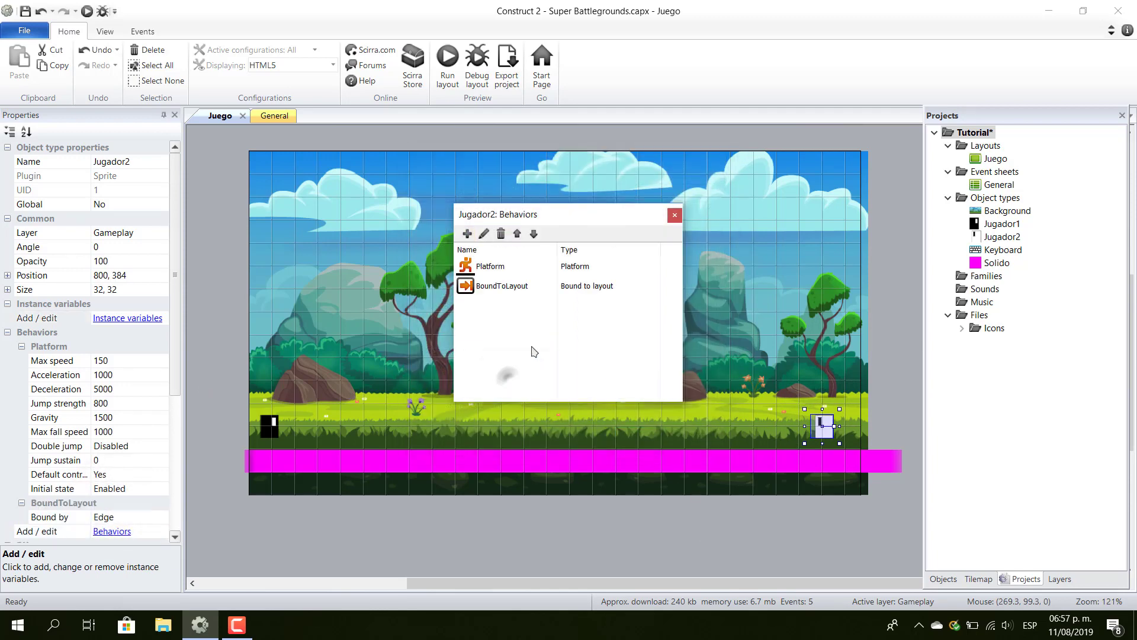
pyautogui.click(674, 214)
pyautogui.click(462, 242)
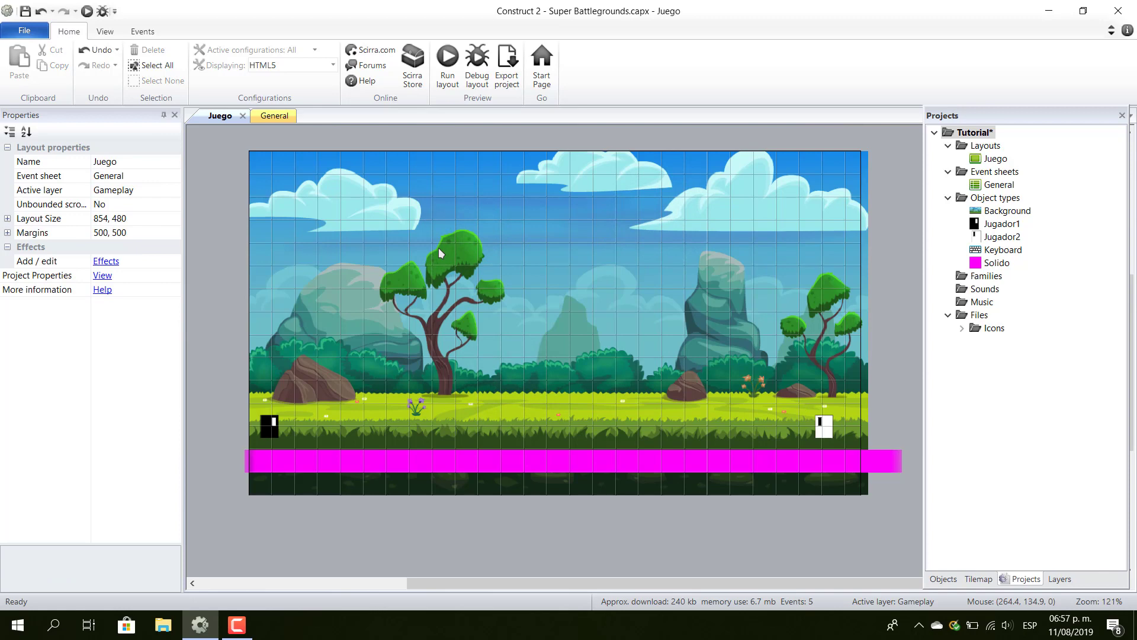
# - Move Jugador1 and Jugador2 straight up above the magenta floor to a Y position of 320, then deselect them
pyautogui.moveTo(274, 429); pyautogui.dragTo(276, 383)
pyautogui.moveTo(818, 430); pyautogui.dragTo(820, 386)
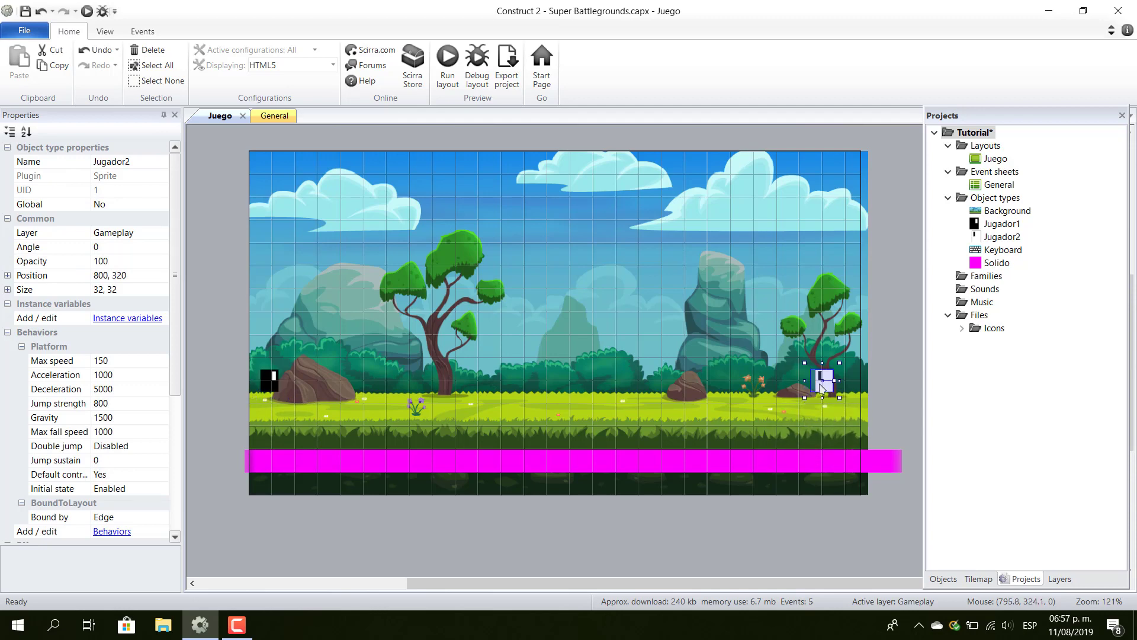
pyautogui.click(641, 421)
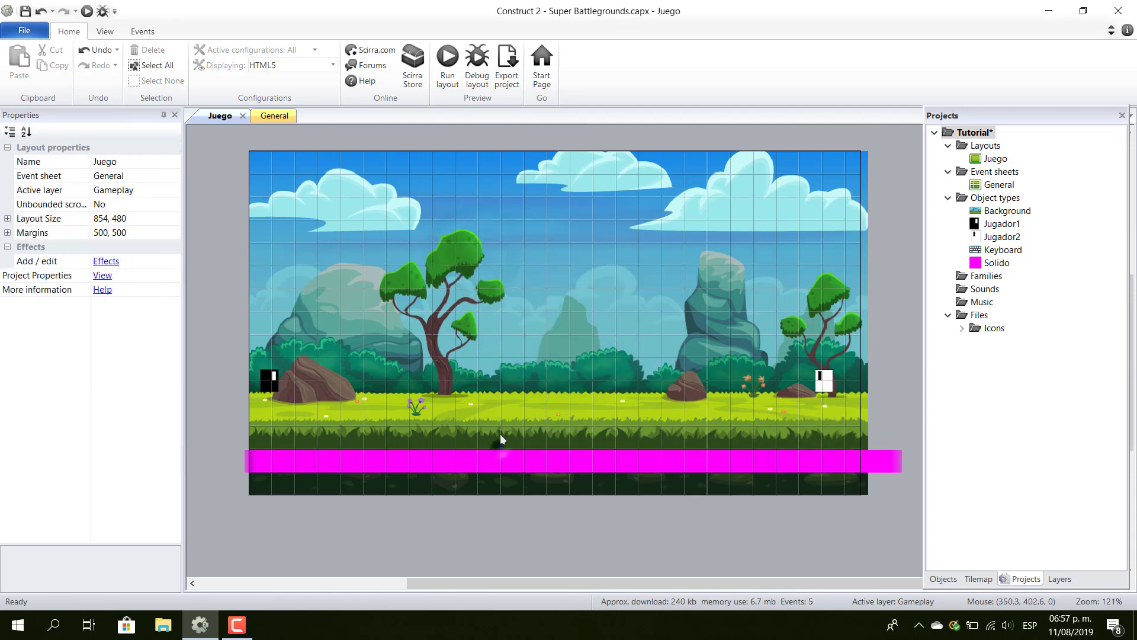